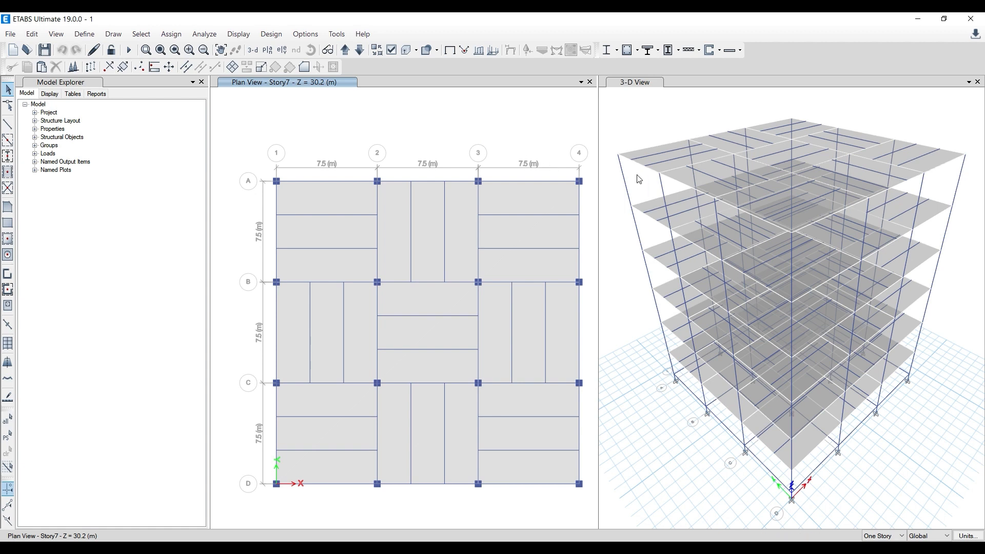
# - Review the load patterns defined in the model and close the list unchanged
pyautogui.click(83, 34)
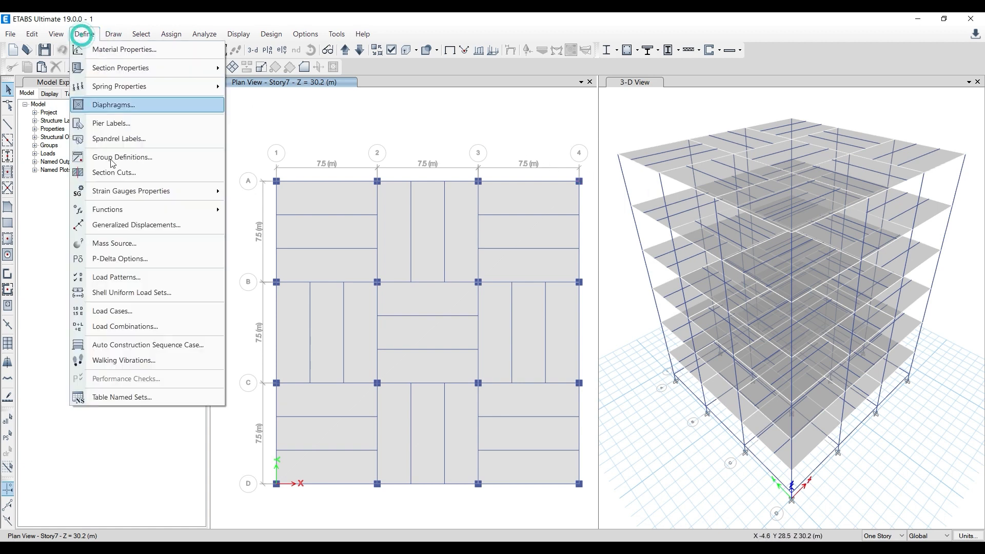
pyautogui.click(137, 278)
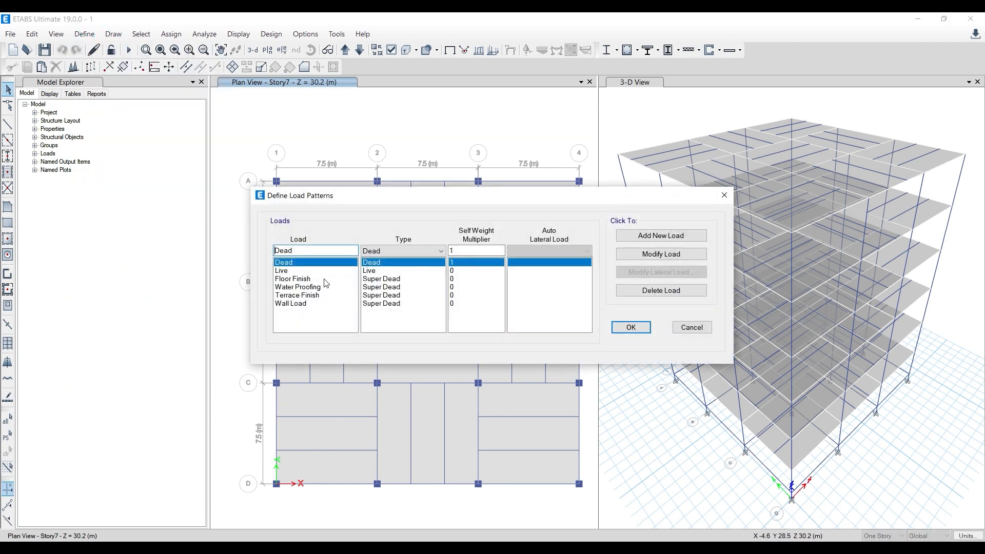
pyautogui.click(724, 195)
pyautogui.click(513, 132)
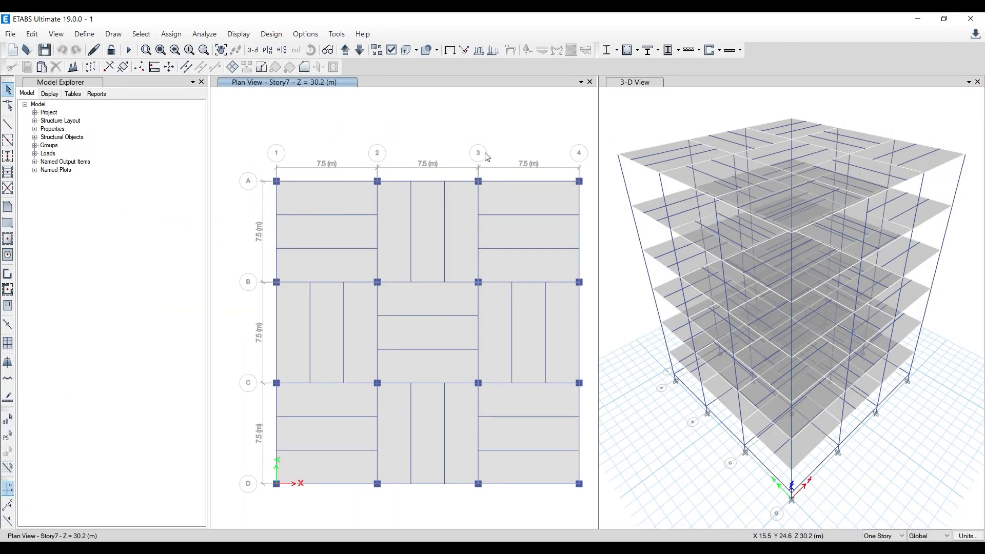
# - Switch to Paint to read the Part 3 list of steps and return to ETABS
pyautogui.click(428, 548)
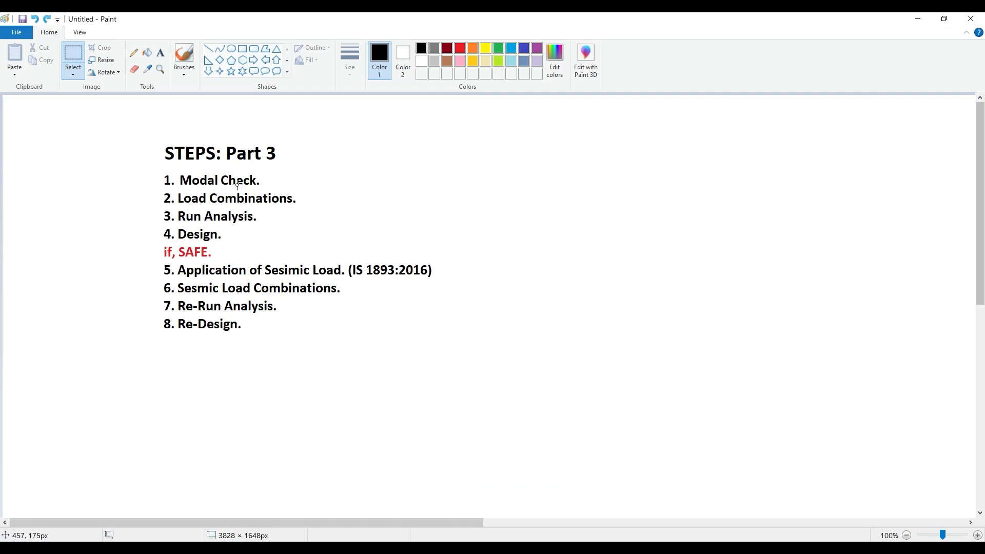
pyautogui.click(440, 548)
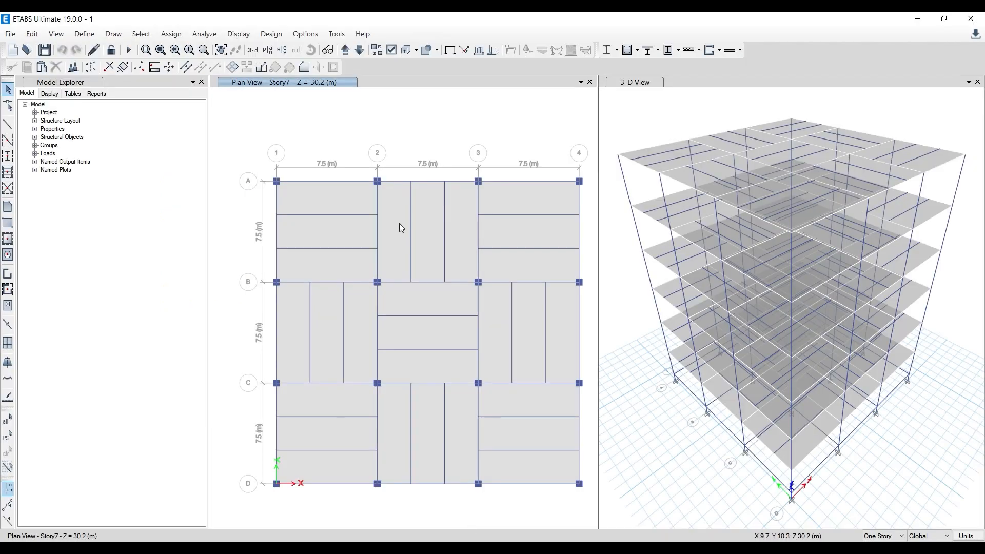
pyautogui.click(366, 197)
pyautogui.click(378, 198)
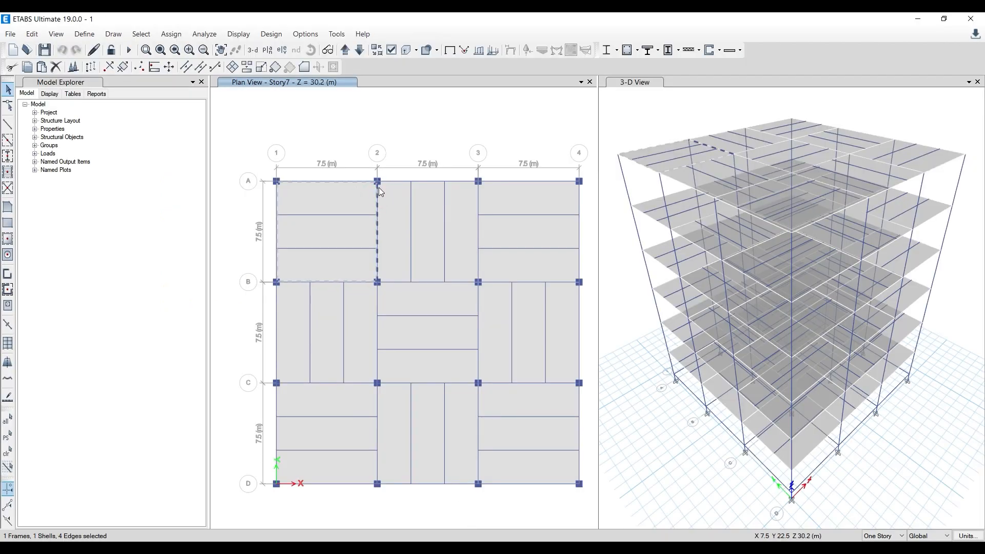
pyautogui.click(374, 195)
pyautogui.click(361, 196)
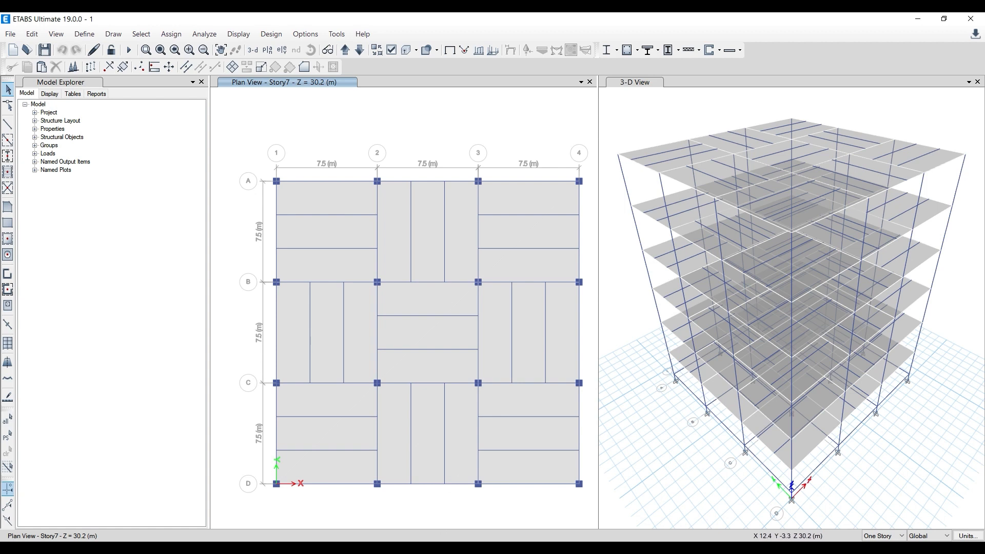
# - Consult the Part 3 procedure notes in Paint again and go back to the ETABS model
pyautogui.click(409, 547)
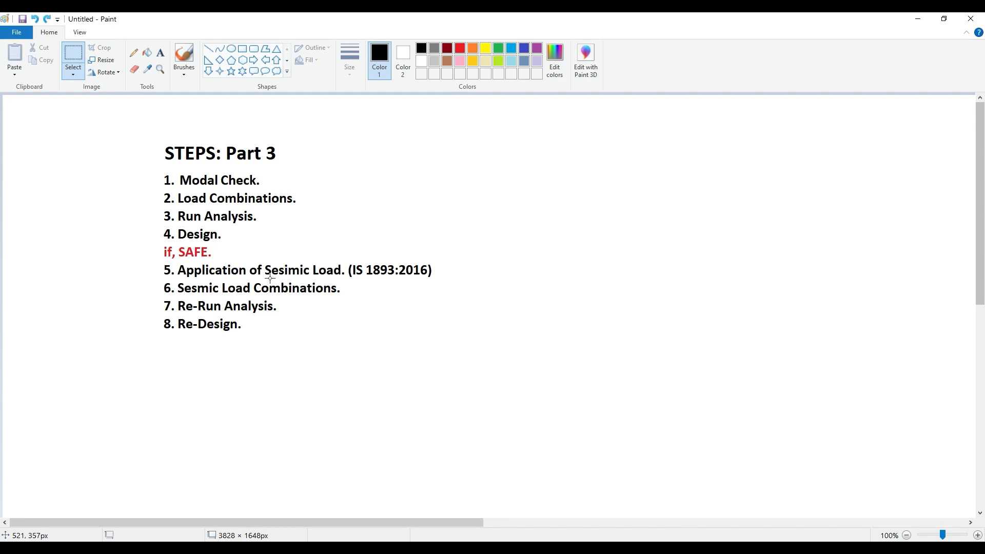
pyautogui.click(918, 18)
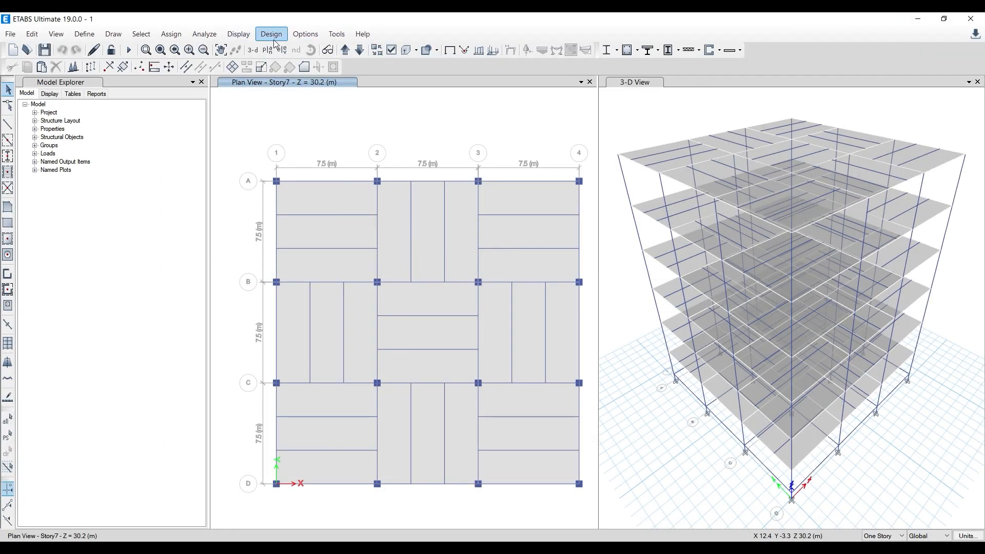
pyautogui.click(201, 35)
pyautogui.click(217, 37)
pyautogui.click(217, 37)
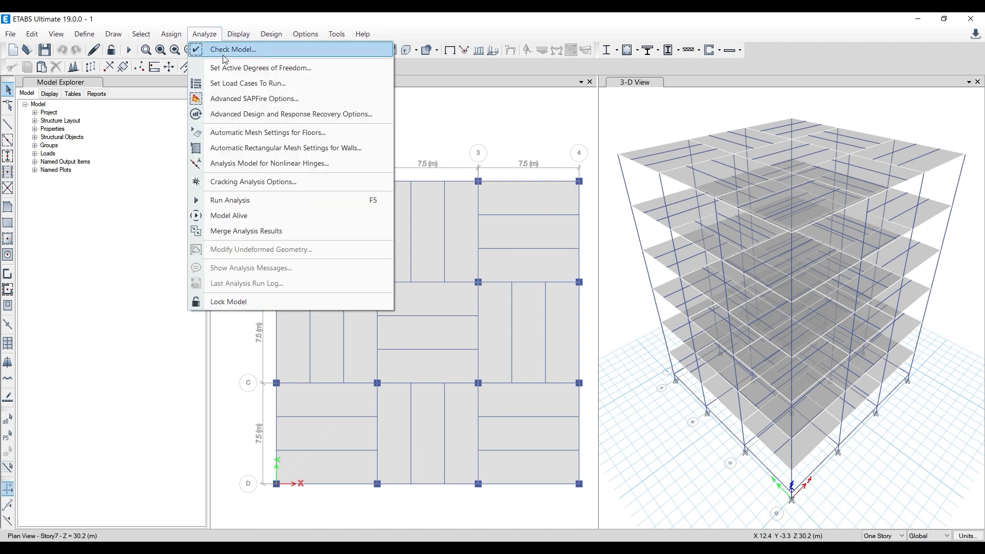
pyautogui.click(500, 134)
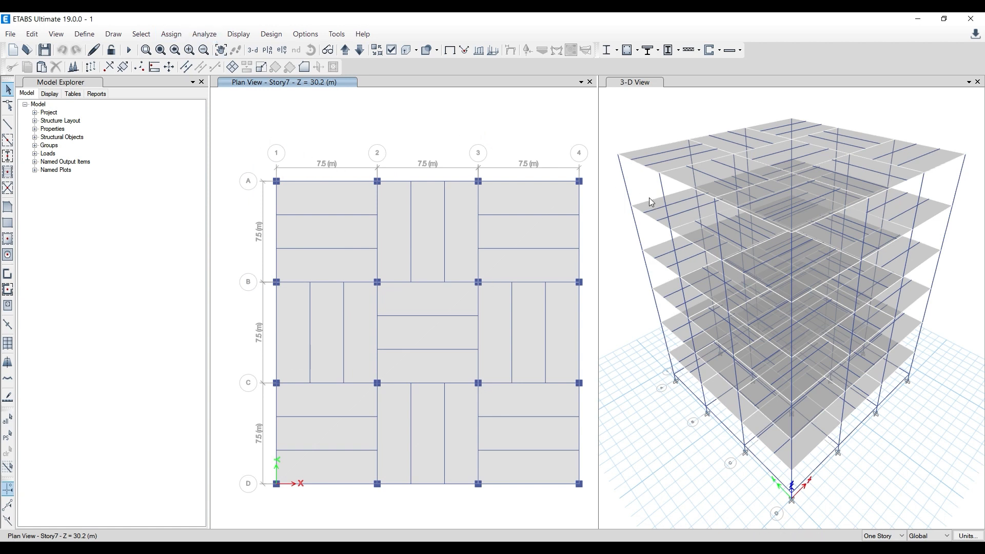
# - Inspect the loads assigned to the Story7 slab between grids 3-4 and A-B and to its grid A edge beam
pyautogui.rightClick(558, 201)
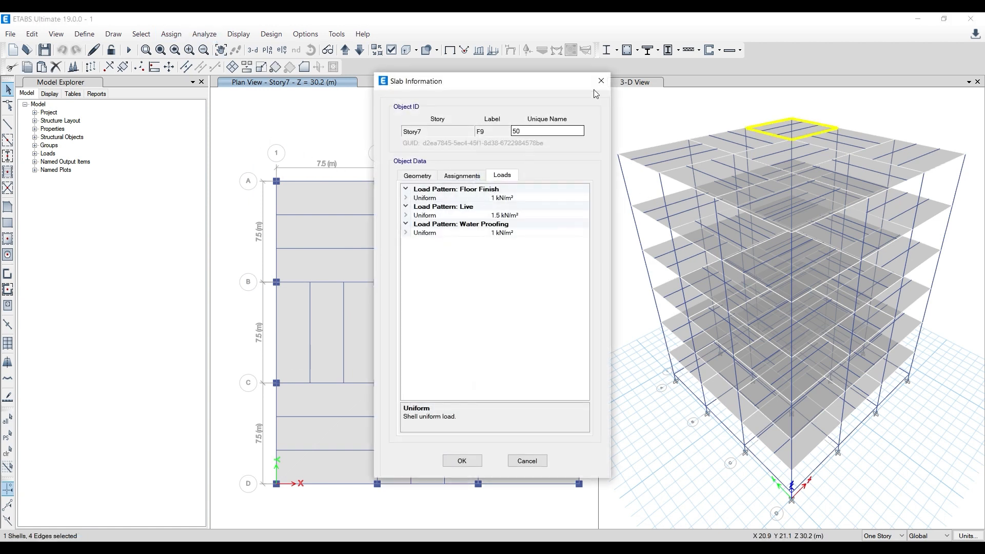
pyautogui.click(602, 81)
pyautogui.click(512, 182)
pyautogui.rightClick(512, 183)
pyautogui.click(502, 175)
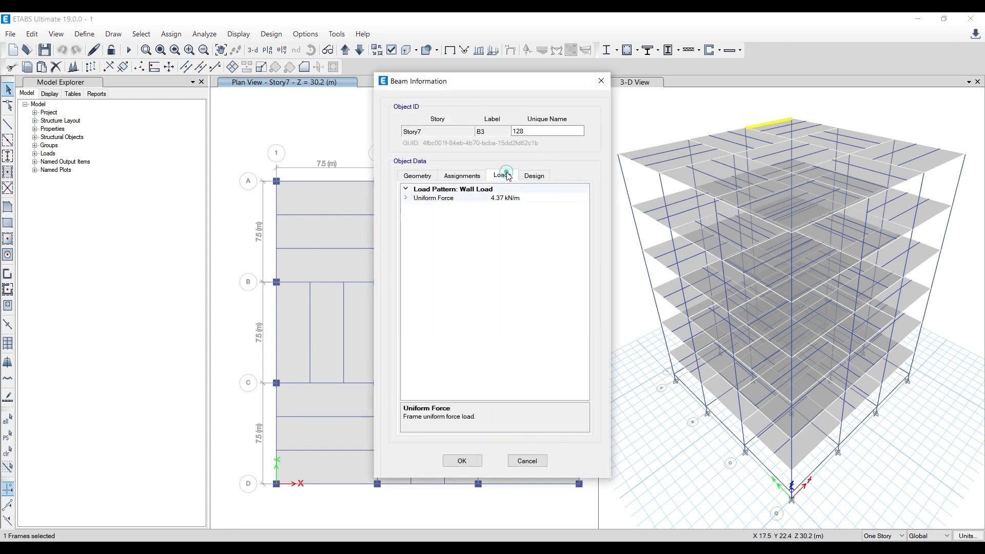
pyautogui.click(600, 81)
pyautogui.click(522, 181)
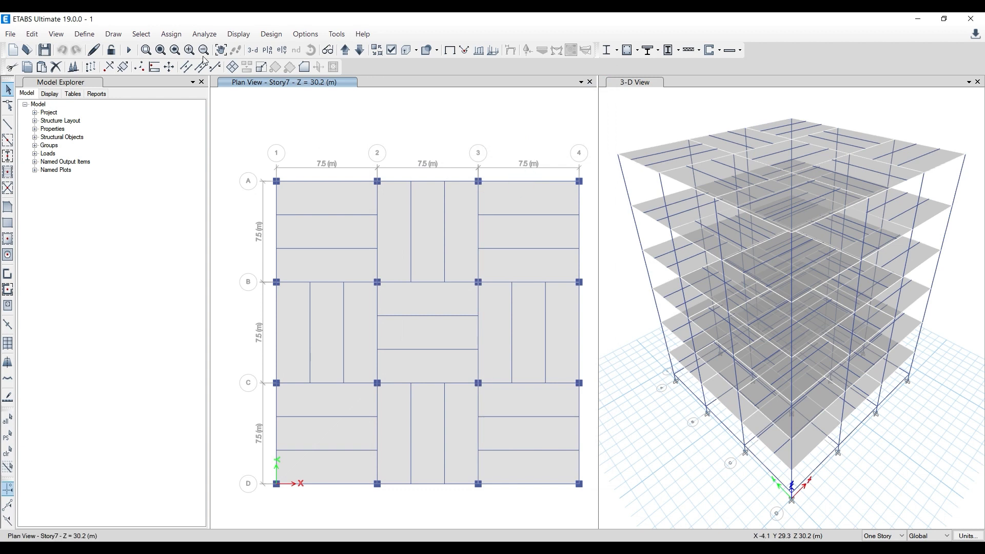
# - Run a model check with all joint, frame, shell and other checks enabled, plus trimming or extending frames and moving joints to fix problems
pyautogui.click(204, 33)
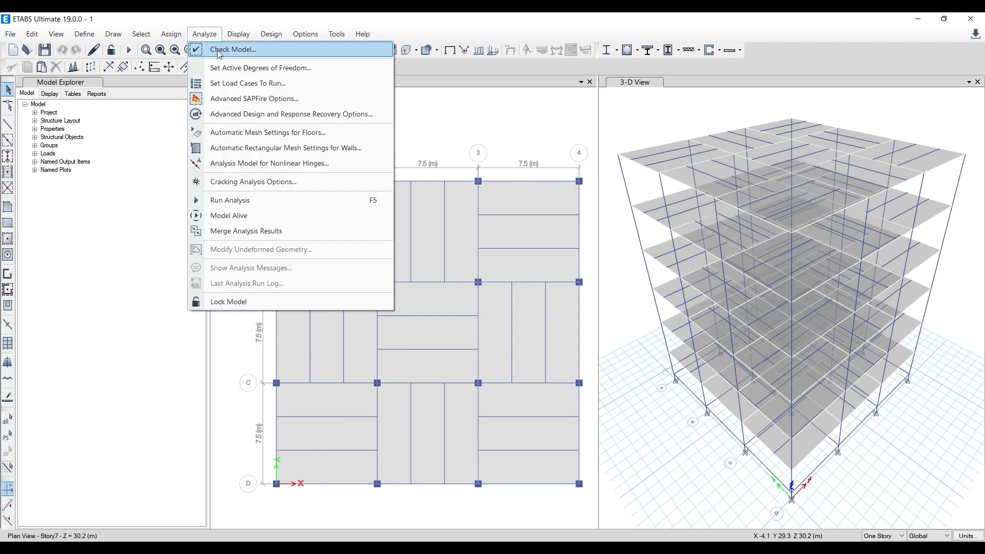
pyautogui.click(218, 50)
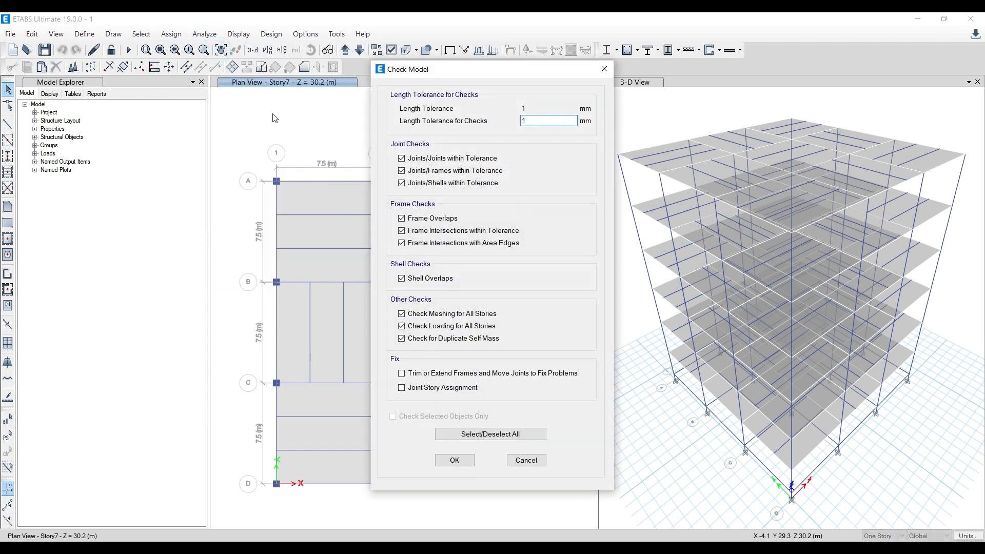
pyautogui.moveTo(500, 72); pyautogui.dragTo(429, 37)
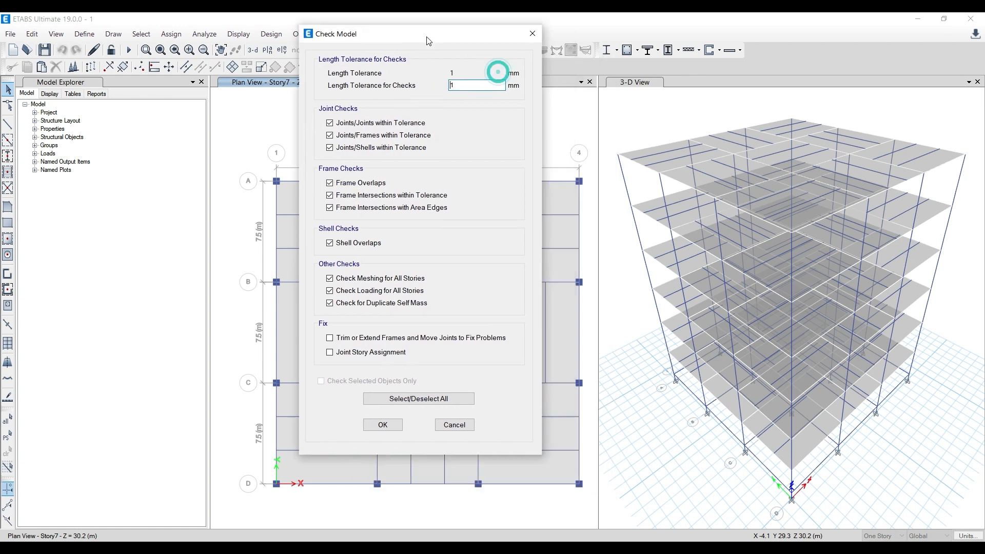
pyautogui.click(390, 407)
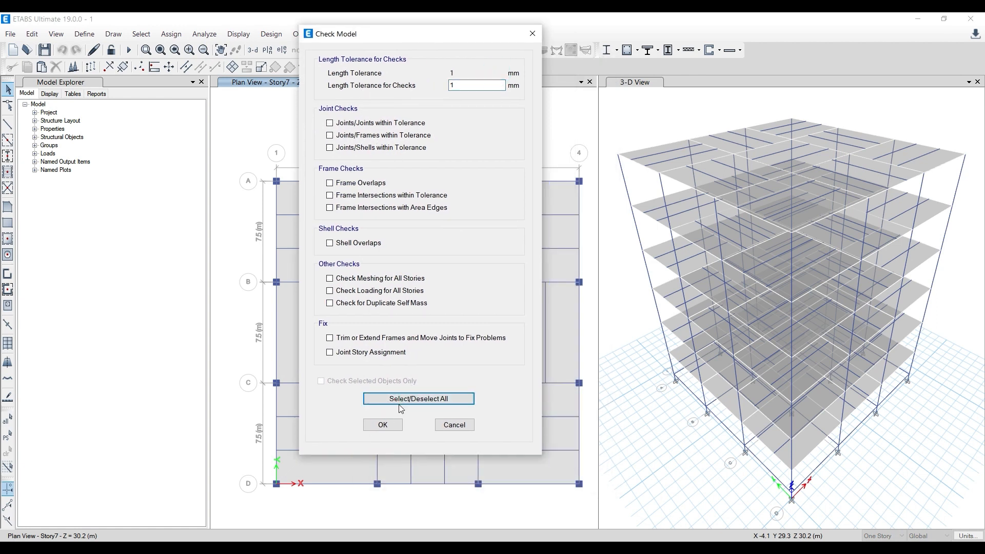
pyautogui.click(410, 405)
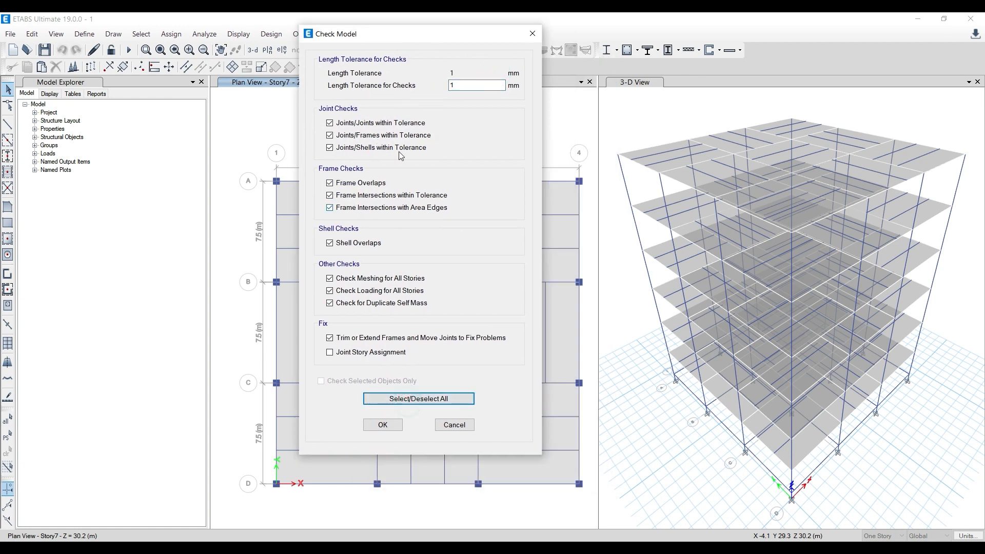
pyautogui.click(383, 425)
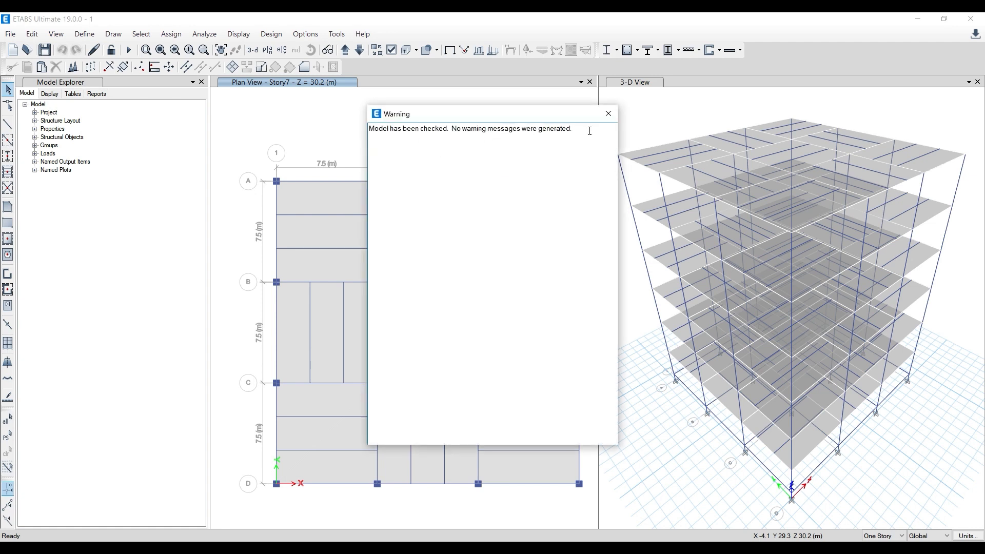
pyautogui.click(608, 113)
# - Select the entire model and examine the joints where beams, columns and slab edges meet in the 3-D view
pyautogui.click(657, 127)
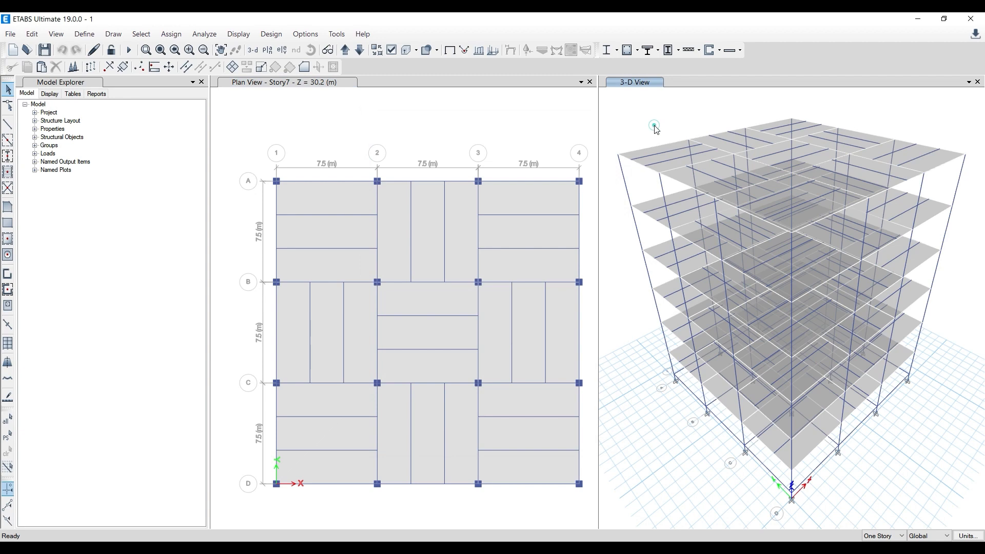
pyautogui.hotkey('ctrl', 'a')
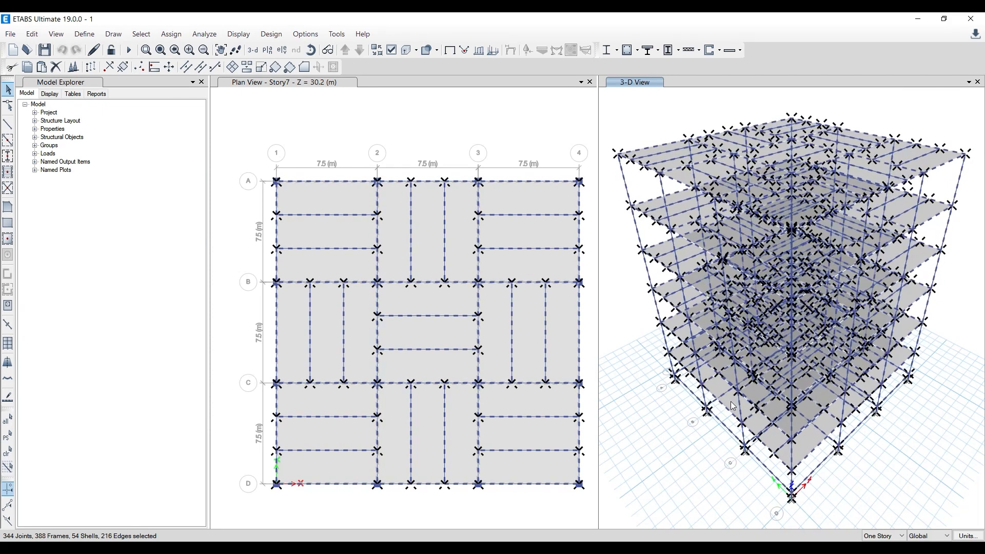
pyautogui.scroll(5, 701, 395)
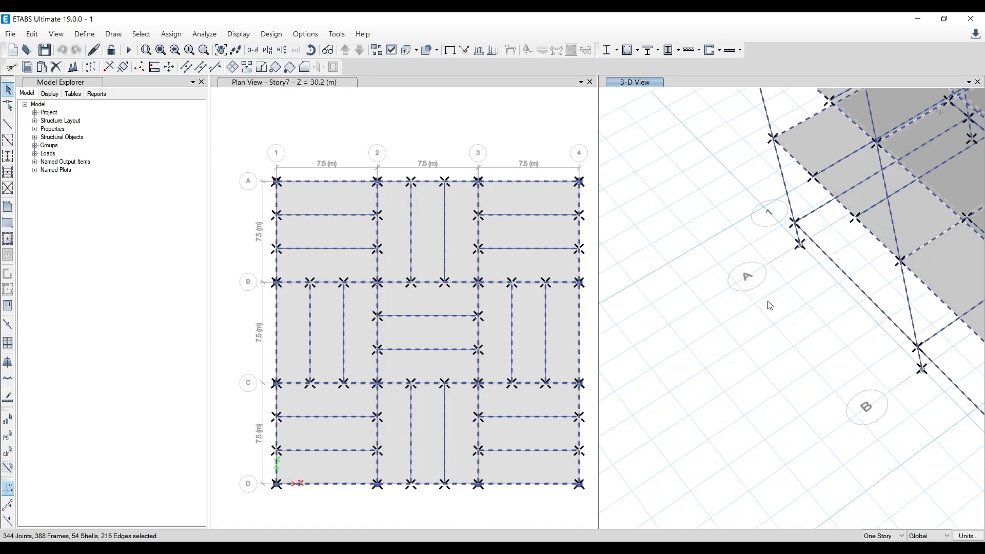
pyautogui.scroll(-5, 719, 283)
pyautogui.scroll(10, 718, 282)
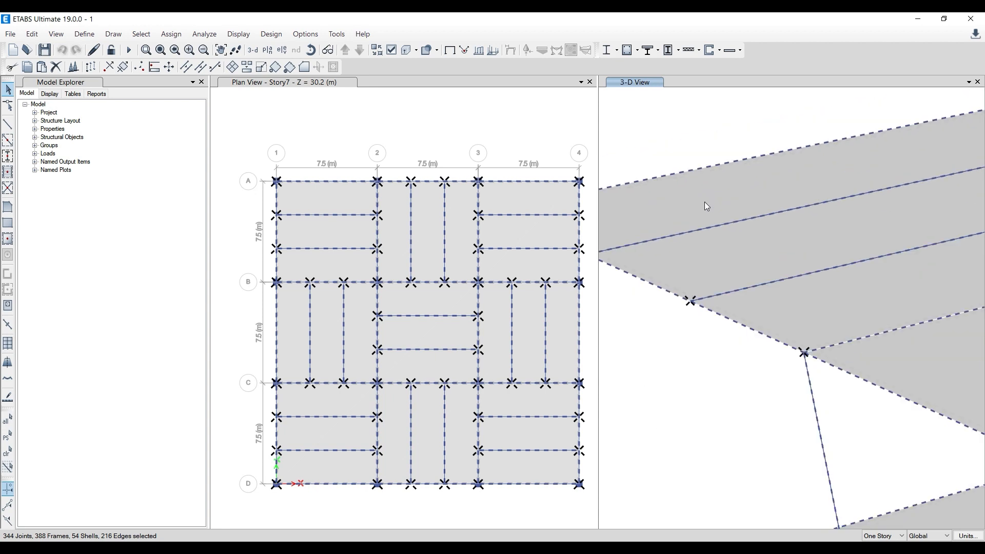
pyautogui.scroll(-5, 662, 201)
pyautogui.scroll(5, 650, 224)
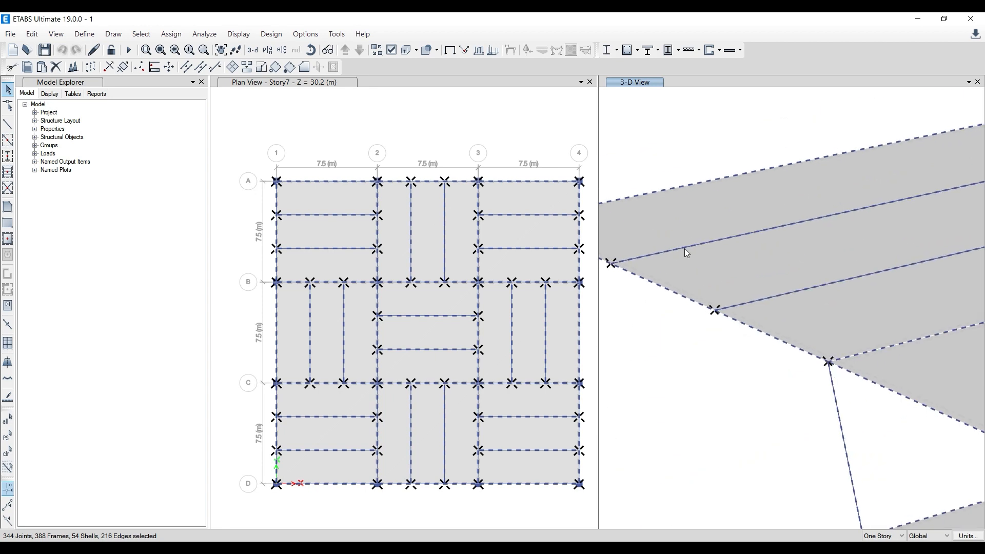
pyautogui.scroll(-3, 685, 248)
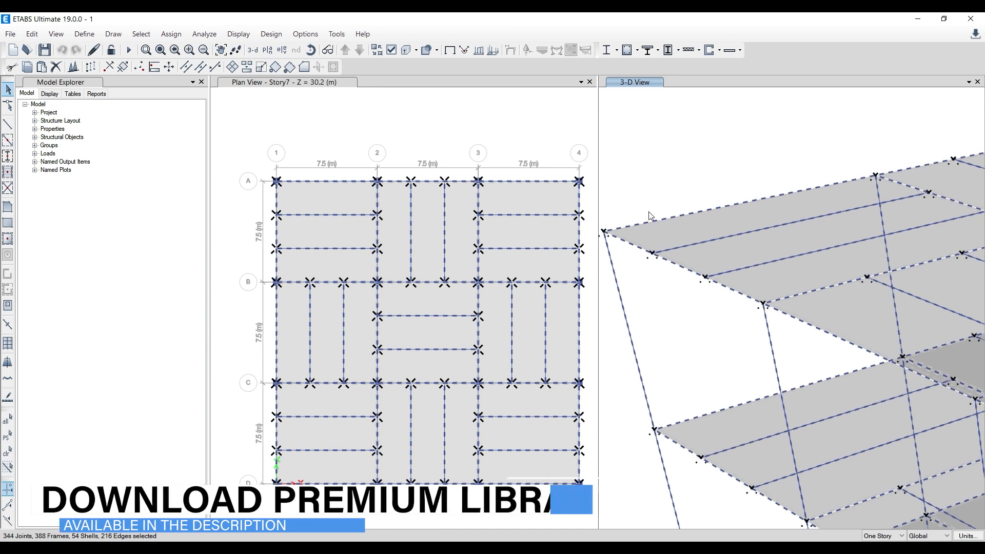
pyautogui.scroll(-3, 646, 193)
pyautogui.click(205, 34)
pyautogui.click(216, 48)
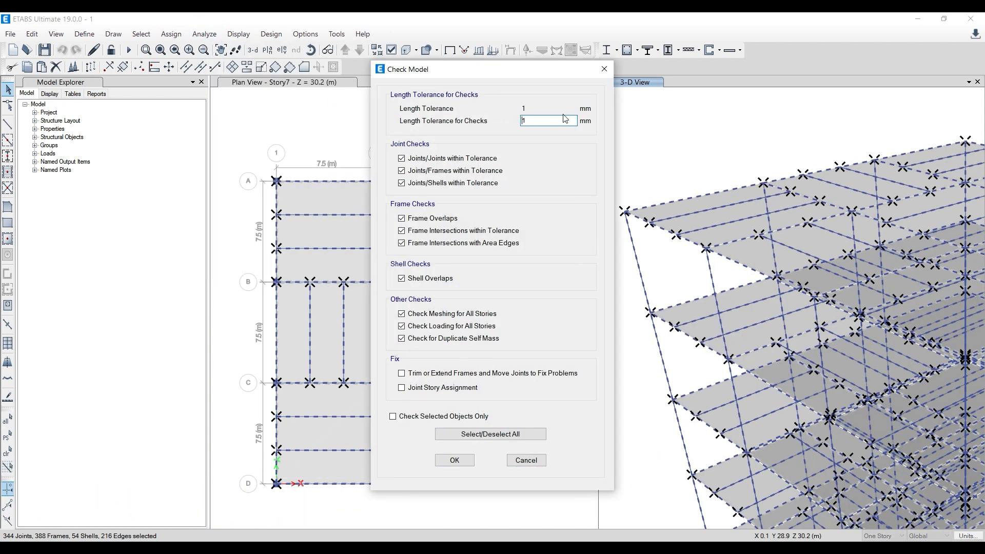
pyautogui.moveTo(581, 73); pyautogui.dragTo(428, 74)
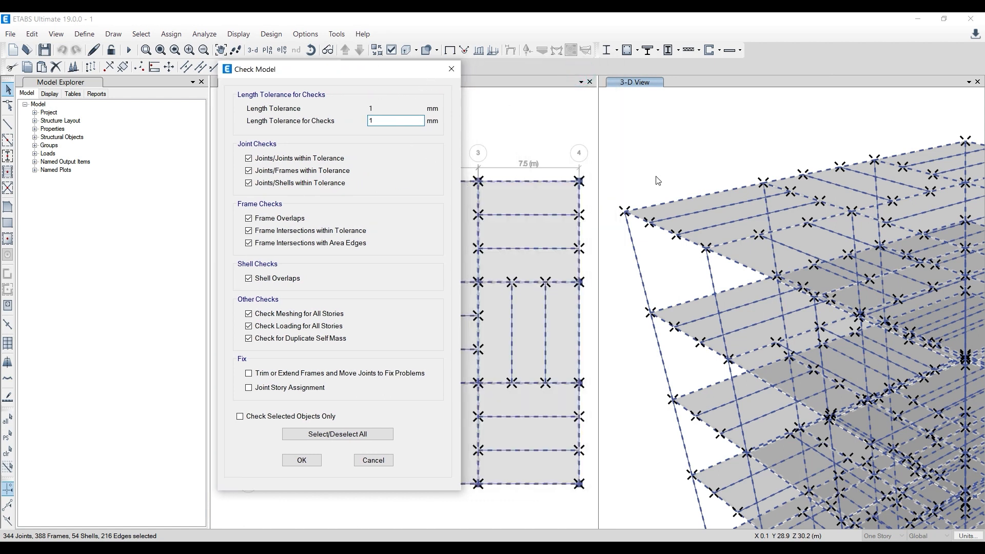
pyautogui.click(451, 69)
# - Run the model check again with a 1 mm length tolerance for checks and both fix options off, and close the report
pyautogui.scroll(5, 635, 213)
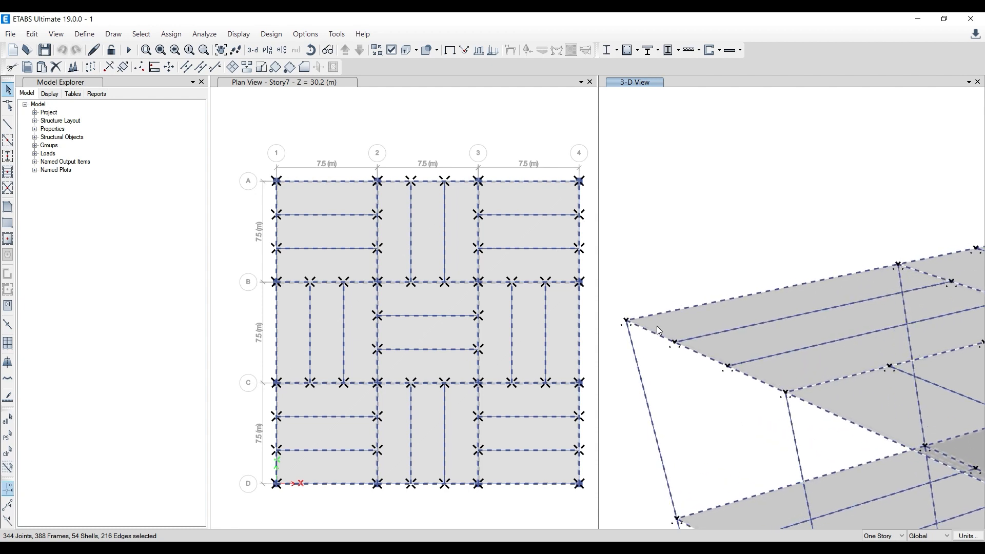
pyautogui.click(204, 34)
pyautogui.click(288, 46)
pyautogui.click(542, 121)
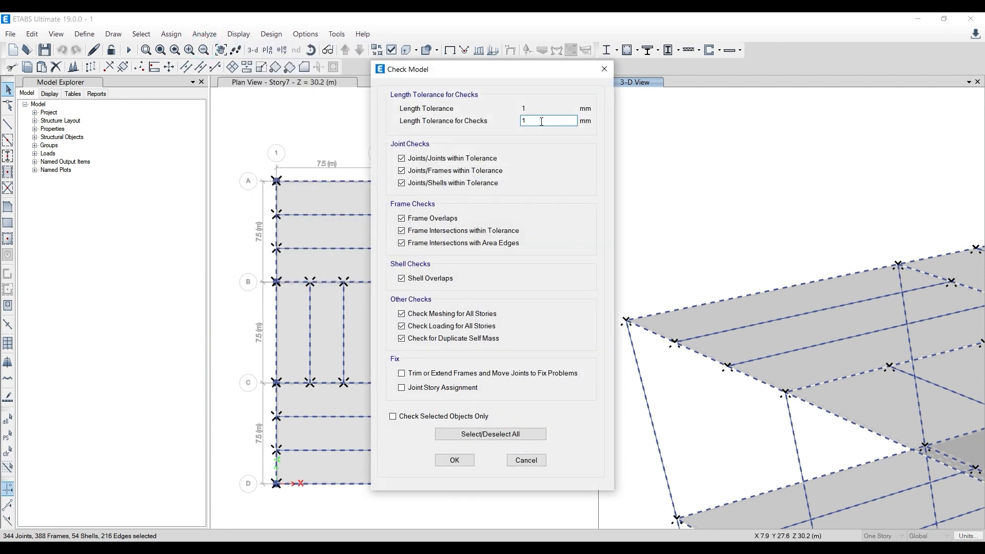
pyautogui.click(469, 464)
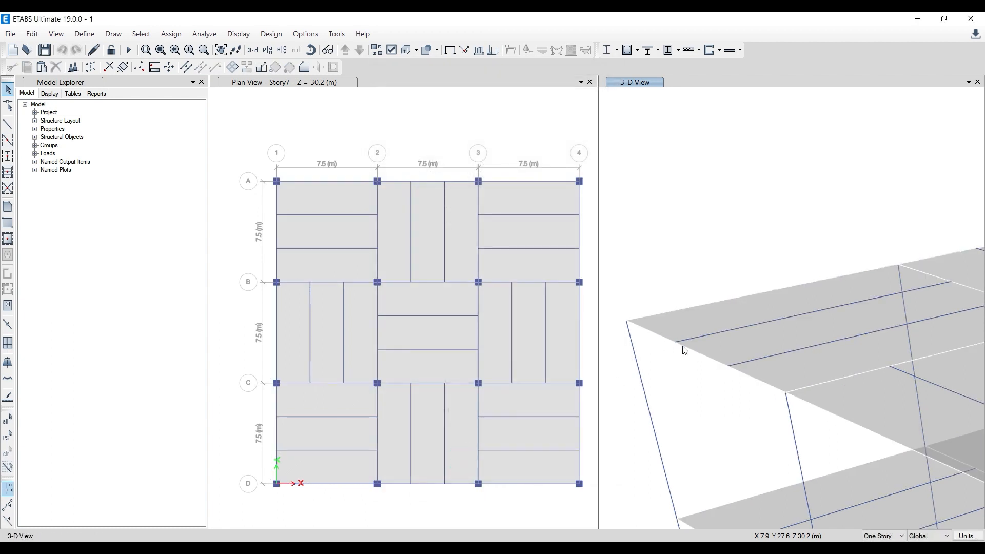
pyautogui.moveTo(496, 80); pyautogui.dragTo(576, 81)
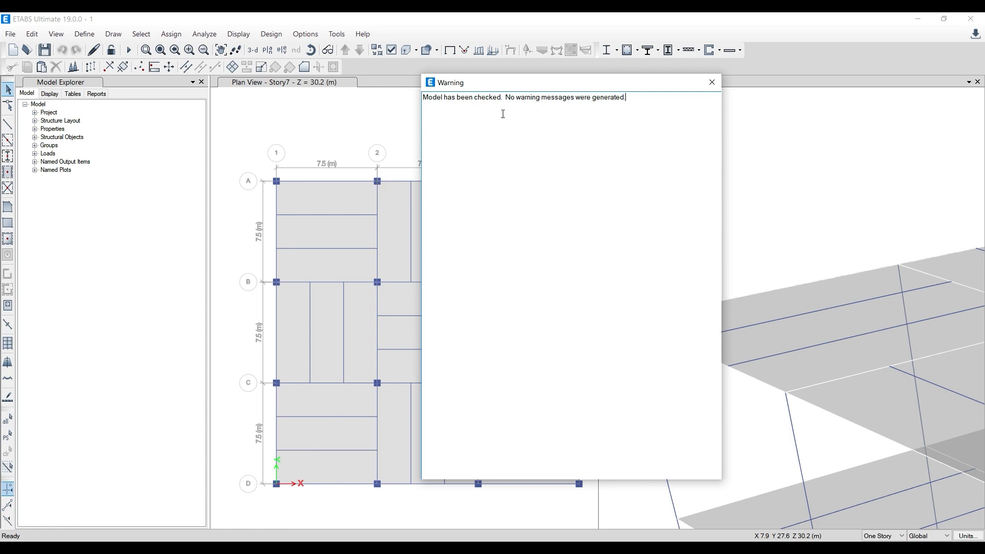
pyautogui.click(712, 85)
# - Reshape the Story7 slab by moving its corner at grid point 1-A slightly inward, to about X 0.125 m, Y 22.4 m
pyautogui.scroll(5, 395, 187)
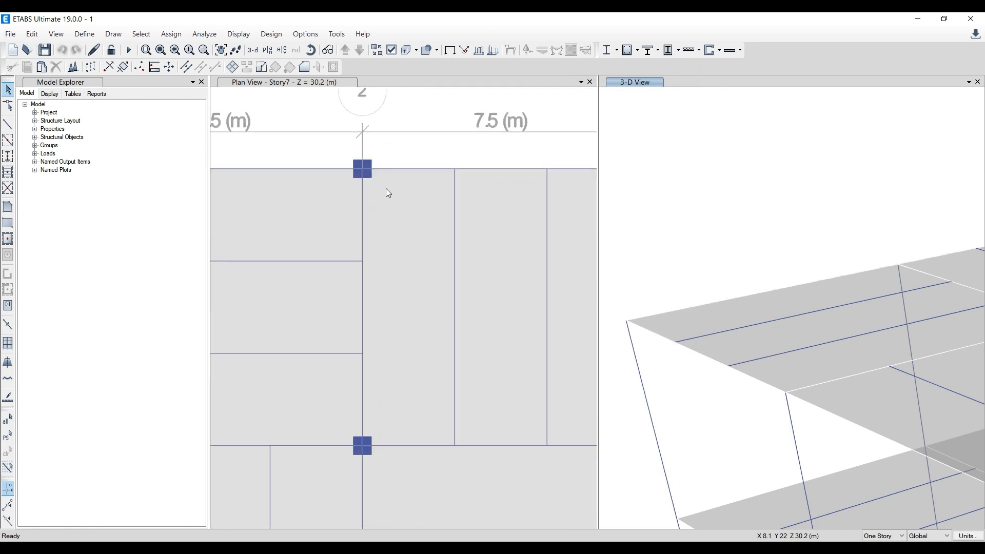
pyautogui.scroll(-2, 354, 163)
pyautogui.scroll(-3, 373, 166)
pyautogui.scroll(6, 288, 160)
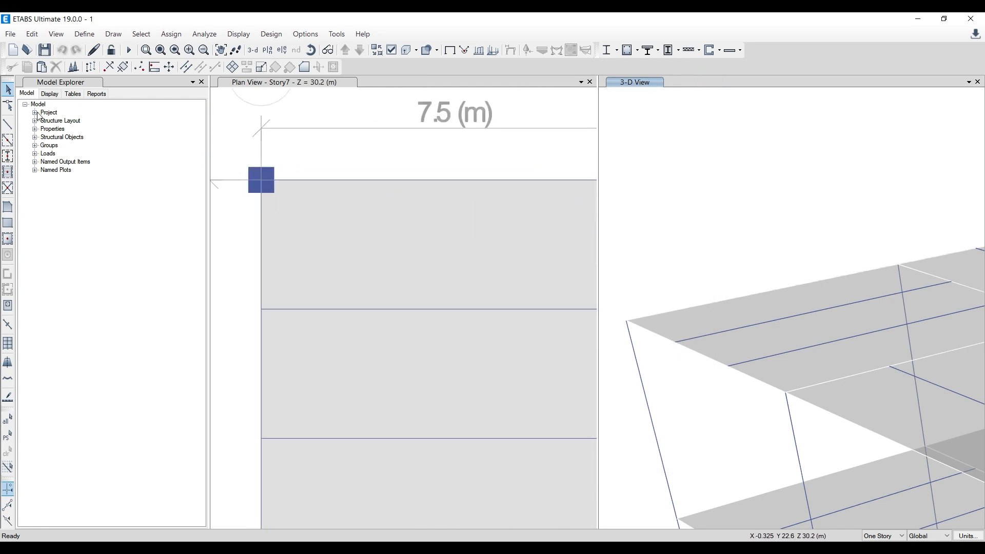
pyautogui.click(7, 105)
pyautogui.click(328, 224)
pyautogui.scroll(2, 266, 197)
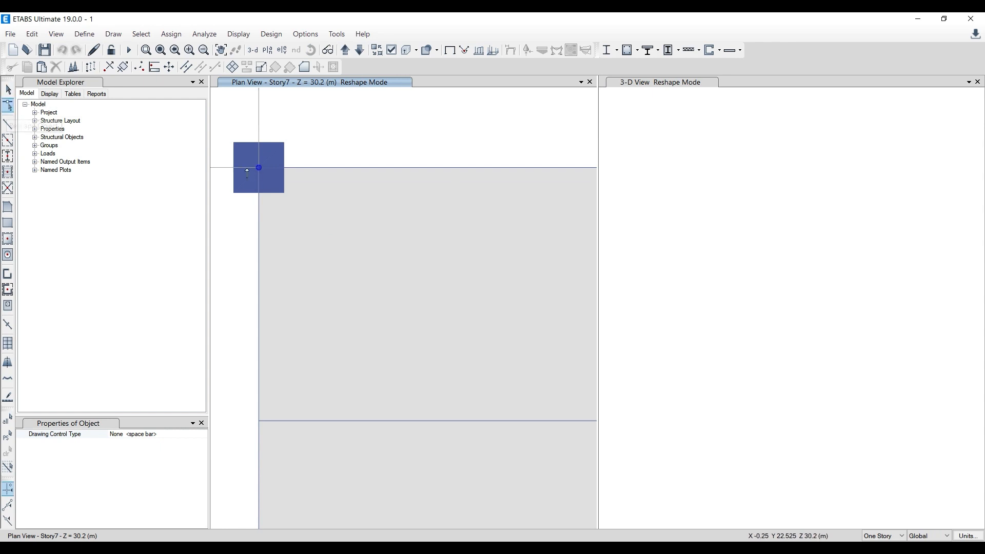
pyautogui.moveTo(258, 167); pyautogui.dragTo(271, 178)
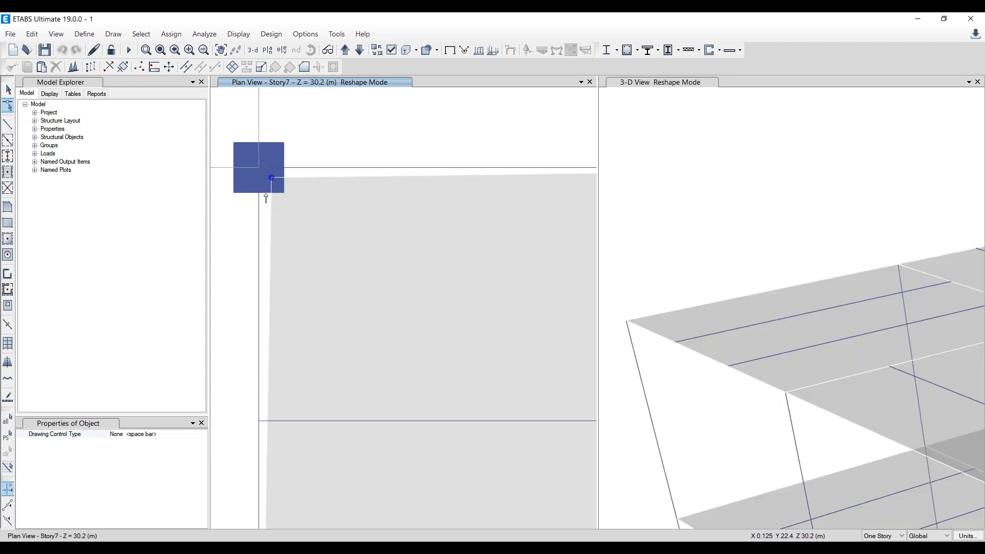
pyautogui.scroll(-1, 272, 217)
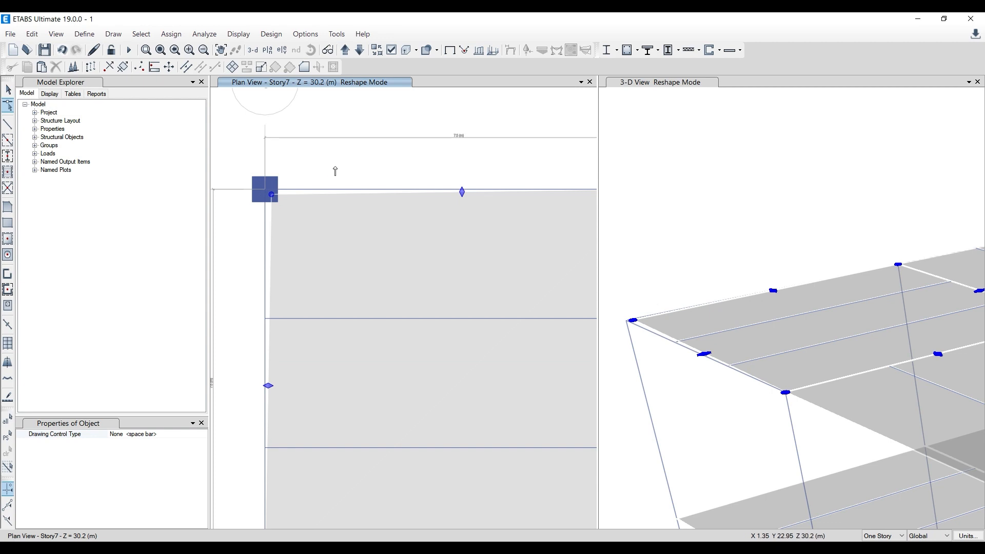
pyautogui.press('Escape')
pyautogui.press('Escape')
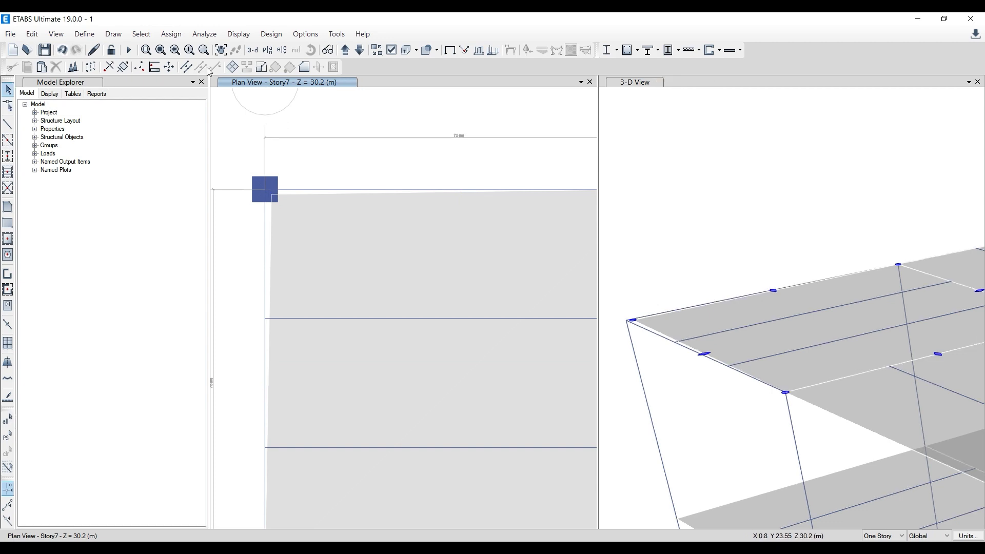
# - Run the model check with a 100 mm length tolerance for checks and both fix options off, read the warnings and close the report
pyautogui.click(190, 41)
pyautogui.click(220, 48)
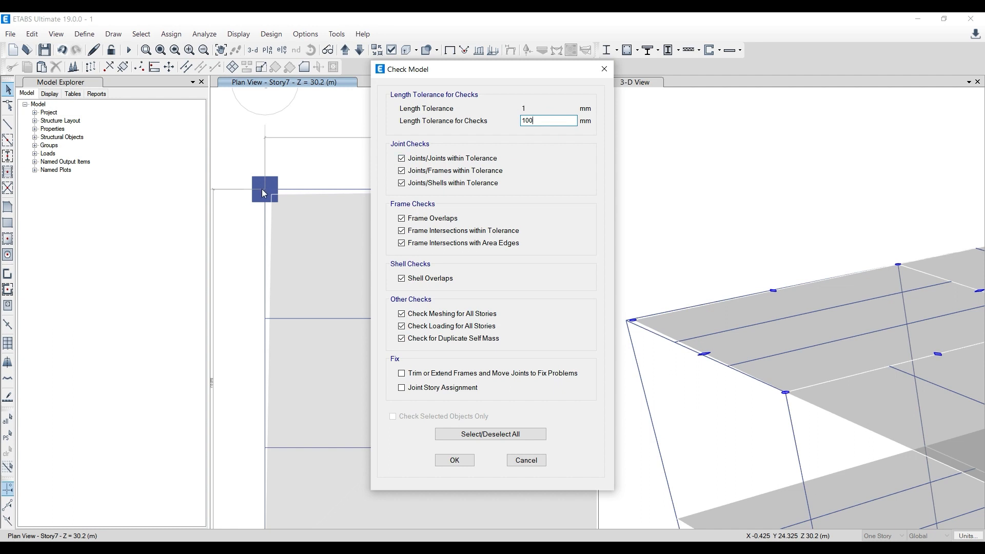
pyautogui.click(455, 460)
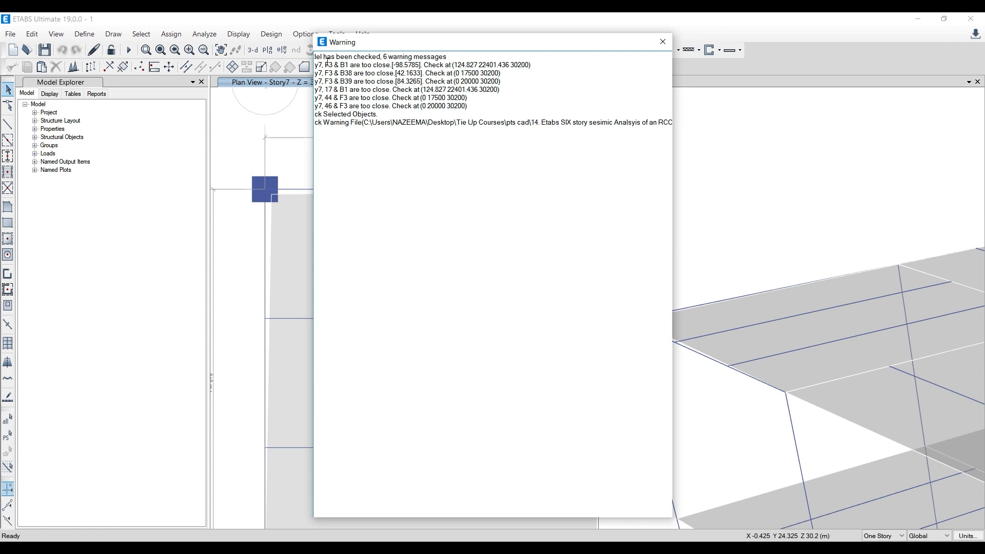
pyautogui.moveTo(354, 39); pyautogui.dragTo(439, 44)
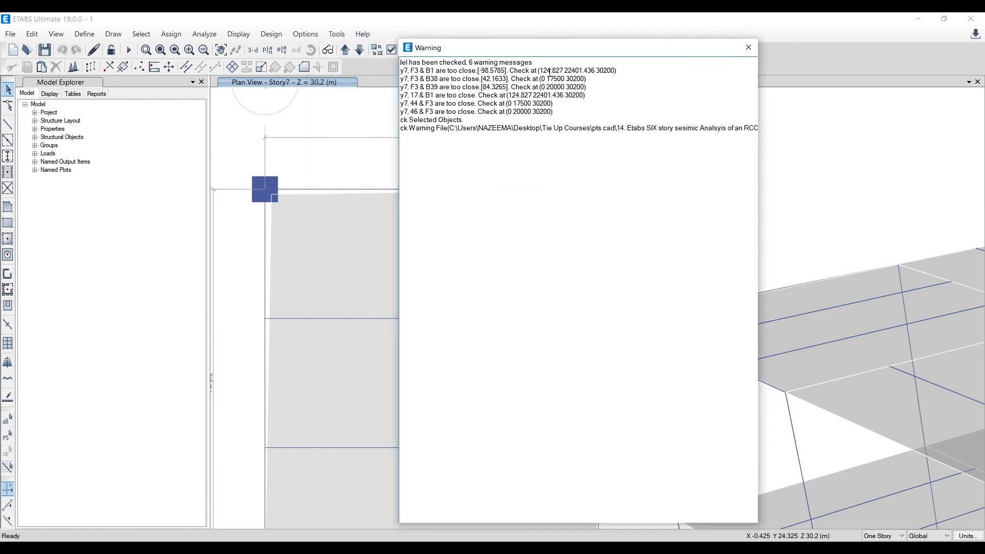
pyautogui.click(749, 47)
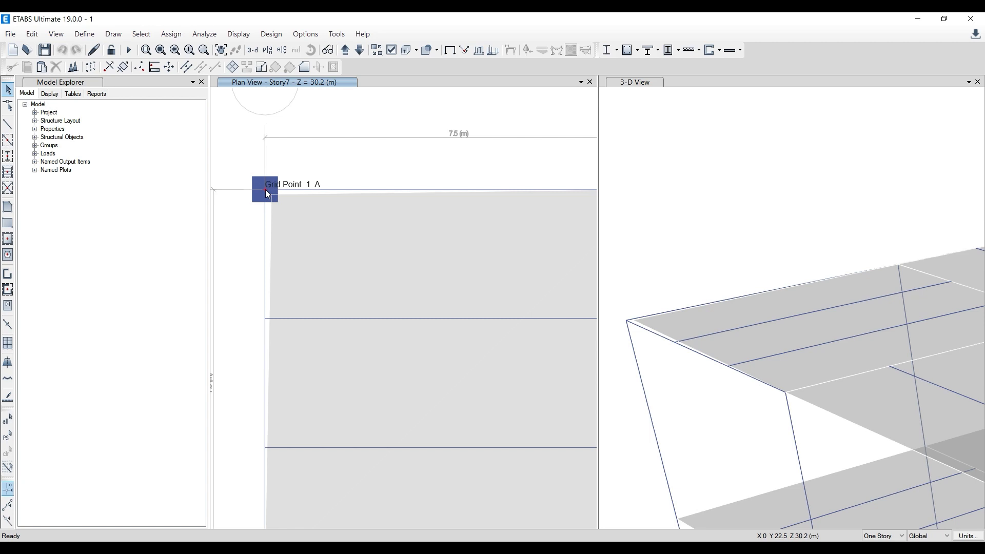
# - Reshape the Story7 slab so its displaced corner snaps back onto grid point 1-A
pyautogui.click(8, 106)
pyautogui.click(386, 253)
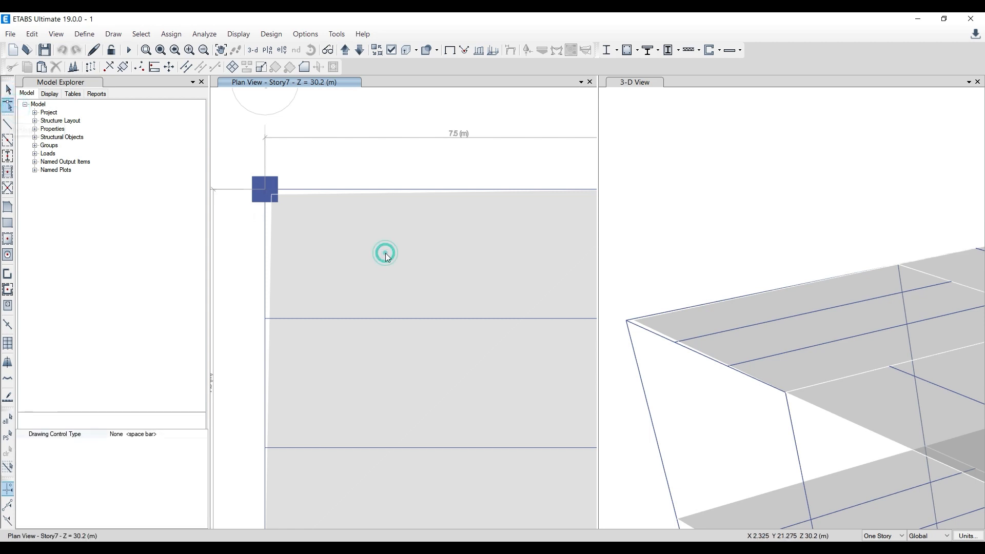
pyautogui.scroll(5, 248, 181)
pyautogui.moveTo(338, 233); pyautogui.dragTo(370, 210)
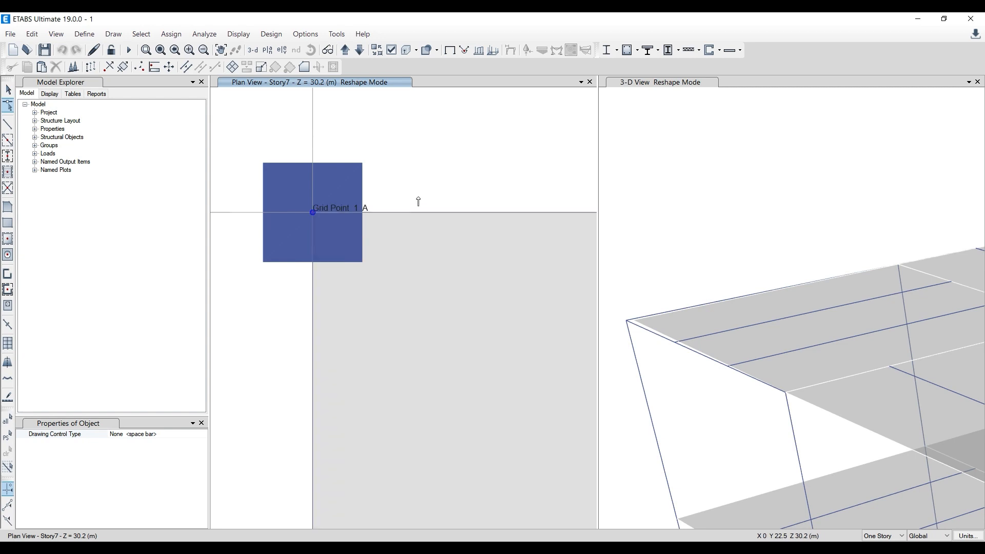
pyautogui.scroll(-5, 299, 194)
pyautogui.press('Escape')
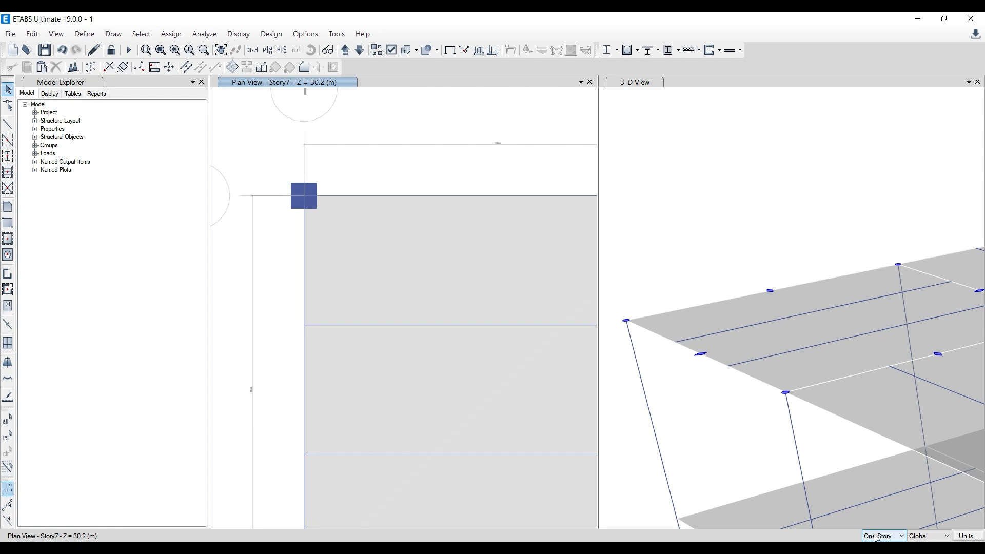
pyautogui.scroll(-3, 246, 229)
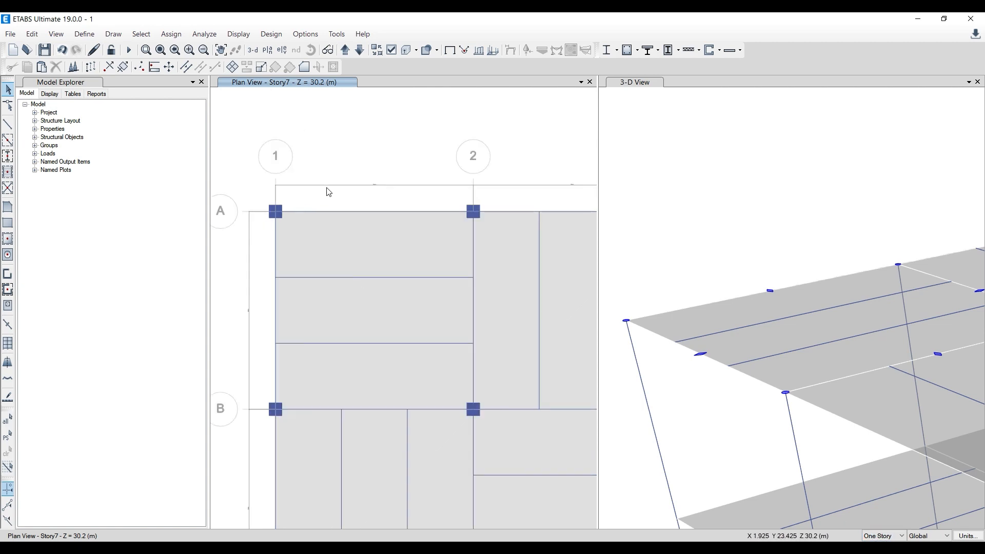
# - Recheck the model after the slab corner repair, keeping the 100 mm tolerance for checks, and close the report
pyautogui.click(686, 152)
pyautogui.click(204, 34)
pyautogui.click(220, 45)
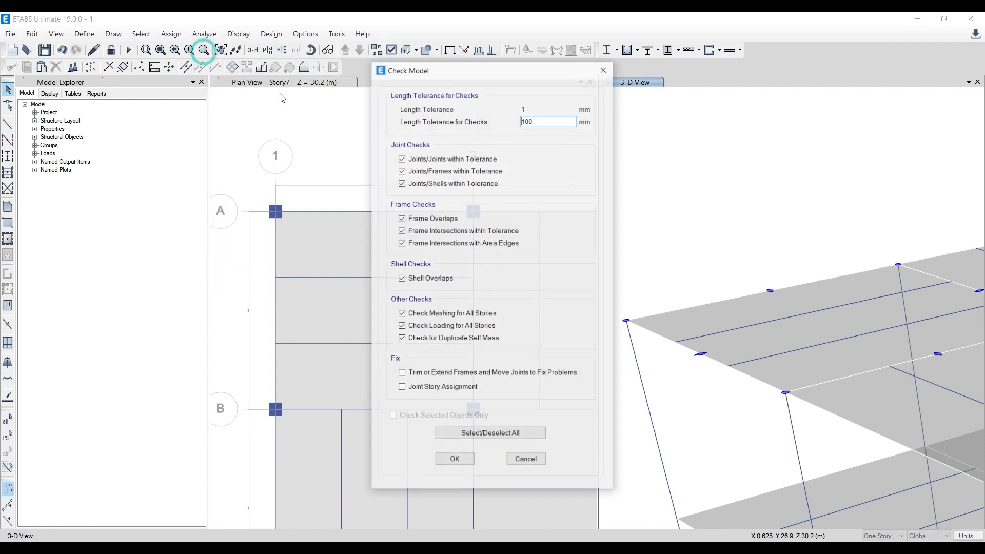
pyautogui.click(454, 460)
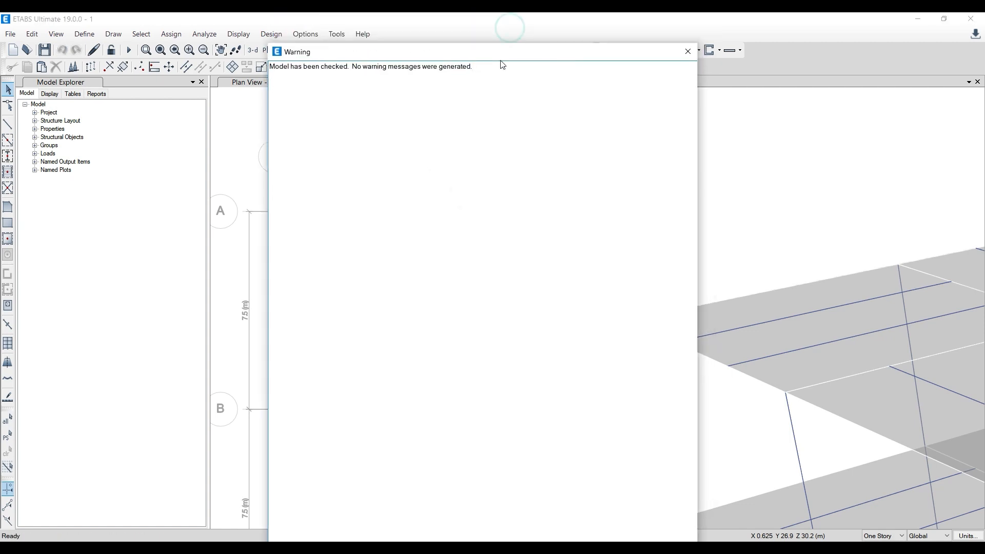
pyautogui.click(687, 51)
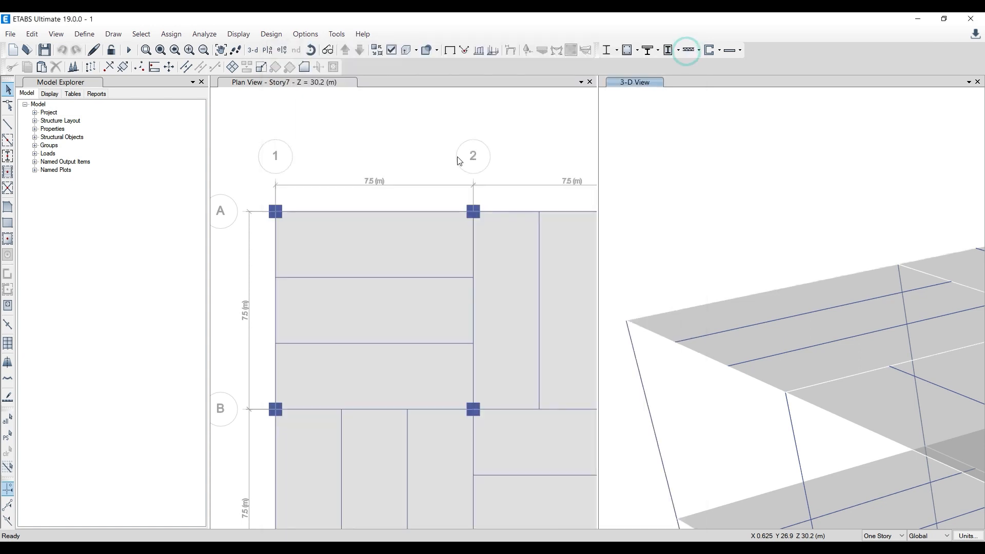
# - Inspect the slab corner at grid point 1-A, consult the Part 3 steps list in Paint and return to ETABS
pyautogui.scroll(-2, 304, 187)
pyautogui.scroll(5, 305, 187)
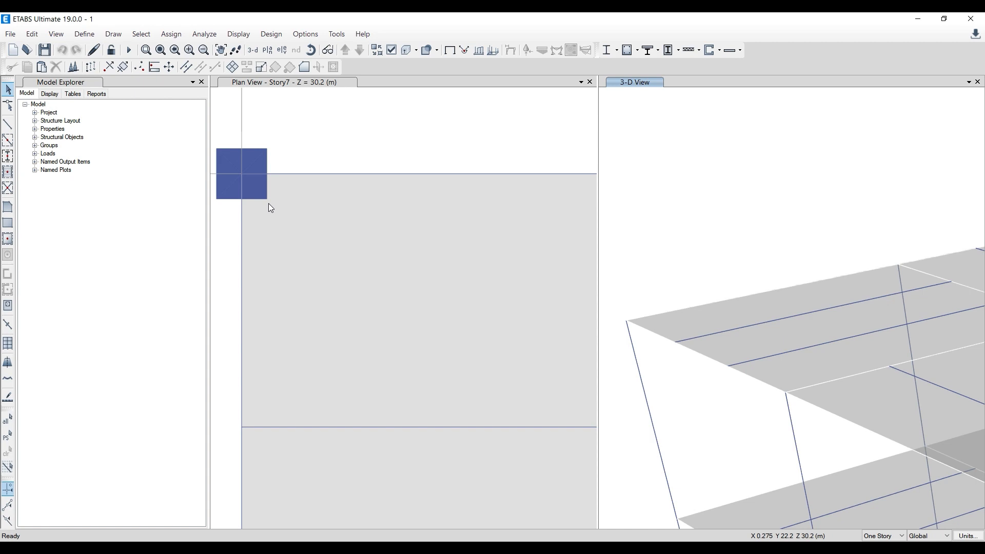
pyautogui.scroll(-5, 269, 203)
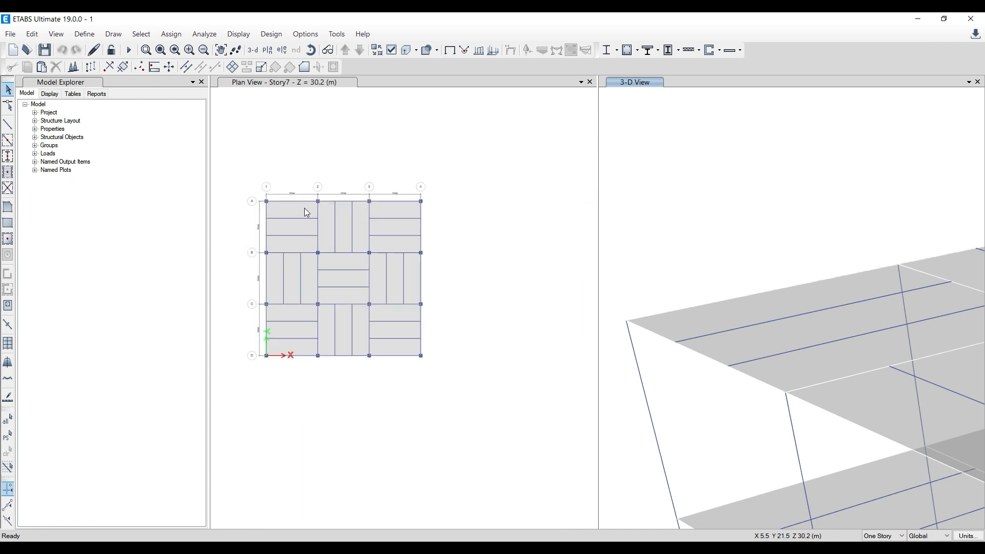
pyautogui.scroll(2, 304, 208)
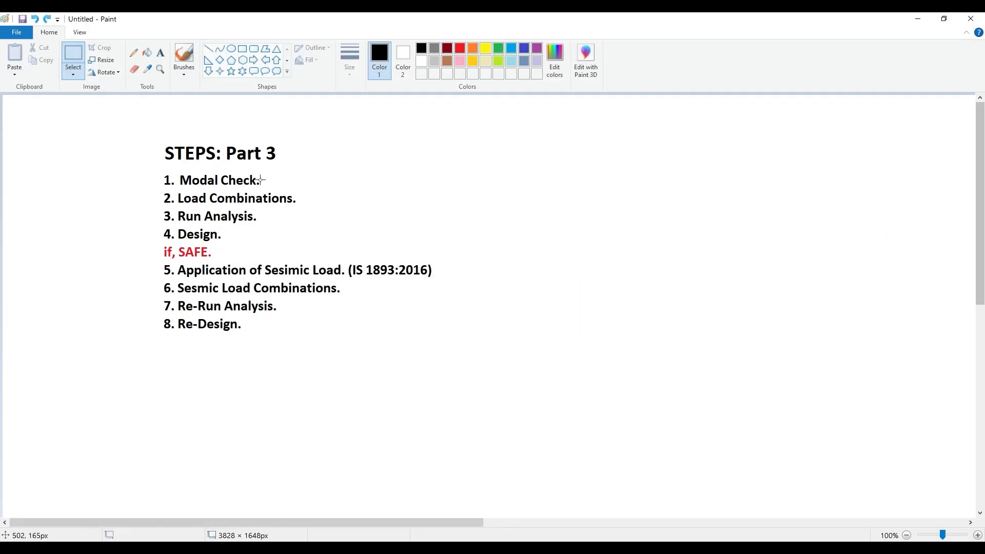
pyautogui.click(918, 19)
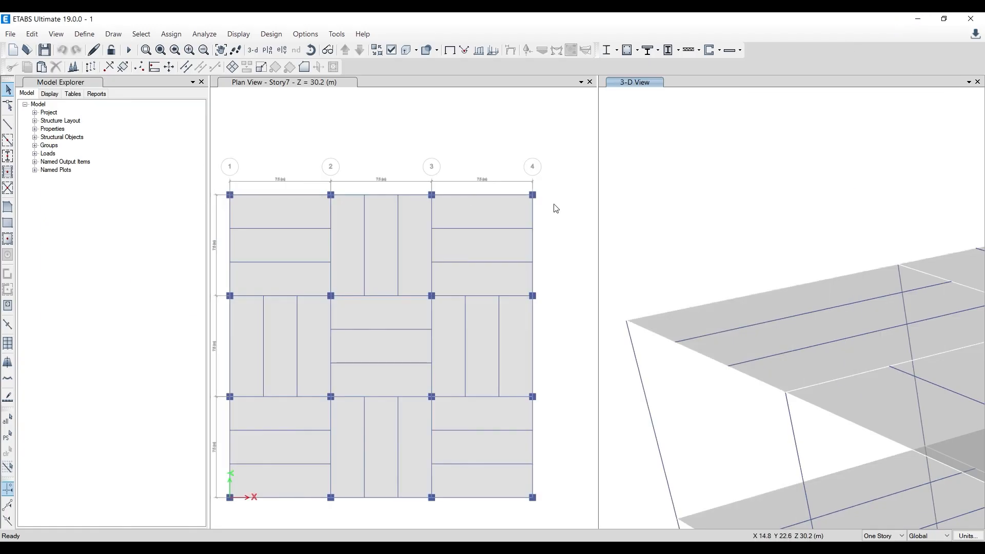
pyautogui.scroll(-3, 384, 183)
pyautogui.scroll(3, 340, 165)
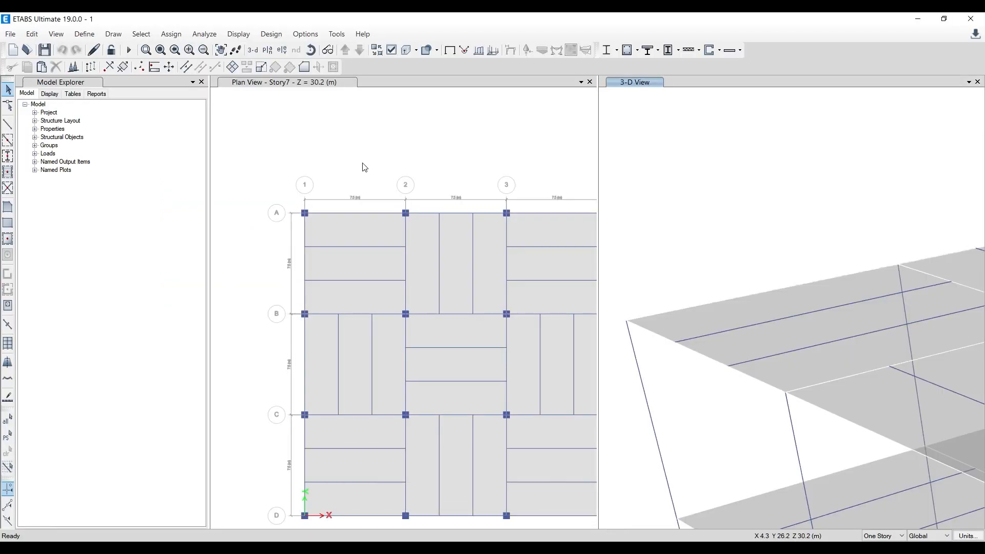
pyautogui.scroll(-3, 333, 160)
pyautogui.scroll(-4, 708, 213)
pyautogui.scroll(-2, 686, 198)
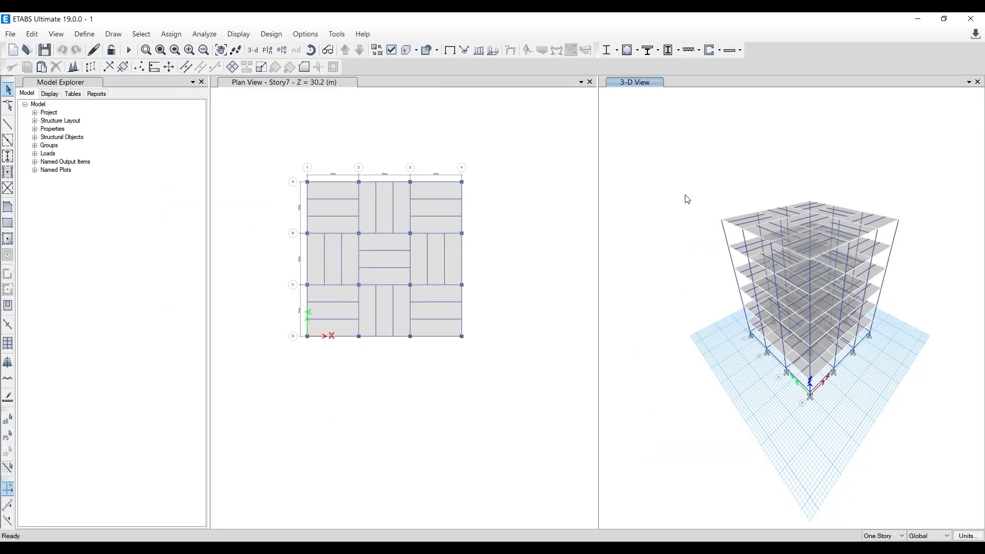
pyautogui.scroll(2, 686, 200)
pyautogui.scroll(-1, 414, 174)
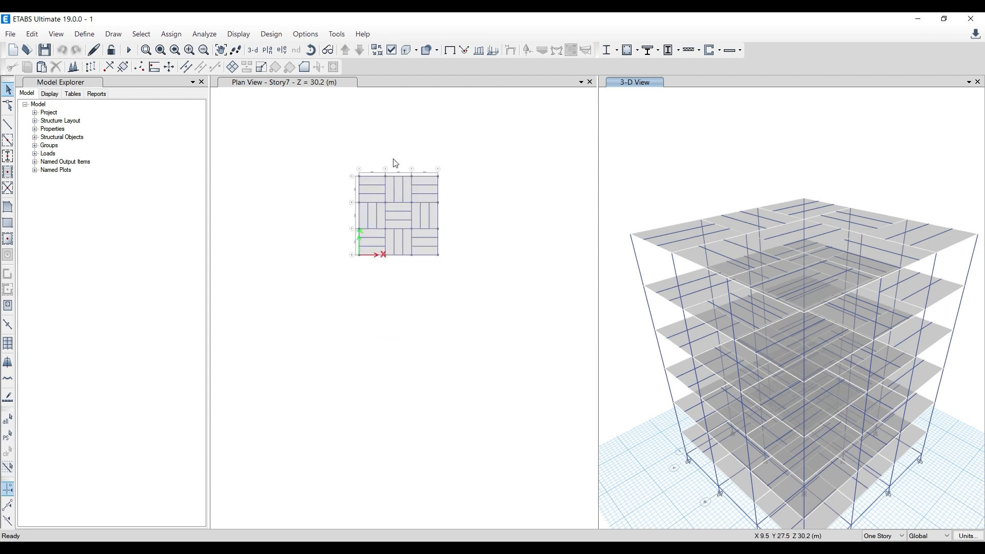
# - Open the load combinations list and inspect the existing combinations 1.5 (DL+LL), DConS1, DConS2 and DL+LL
pyautogui.scroll(3, 394, 161)
pyautogui.click(85, 34)
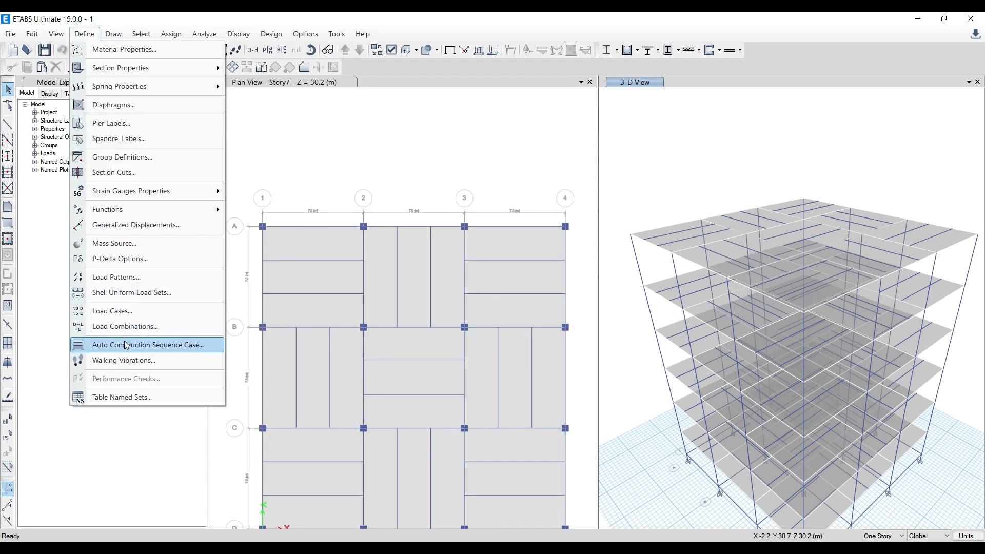
pyautogui.click(135, 327)
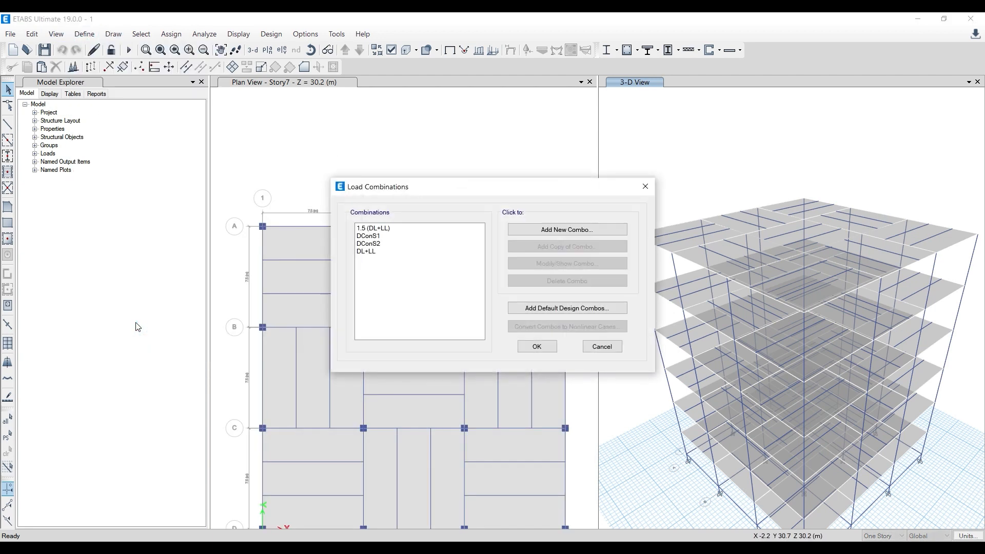
pyautogui.click(379, 229)
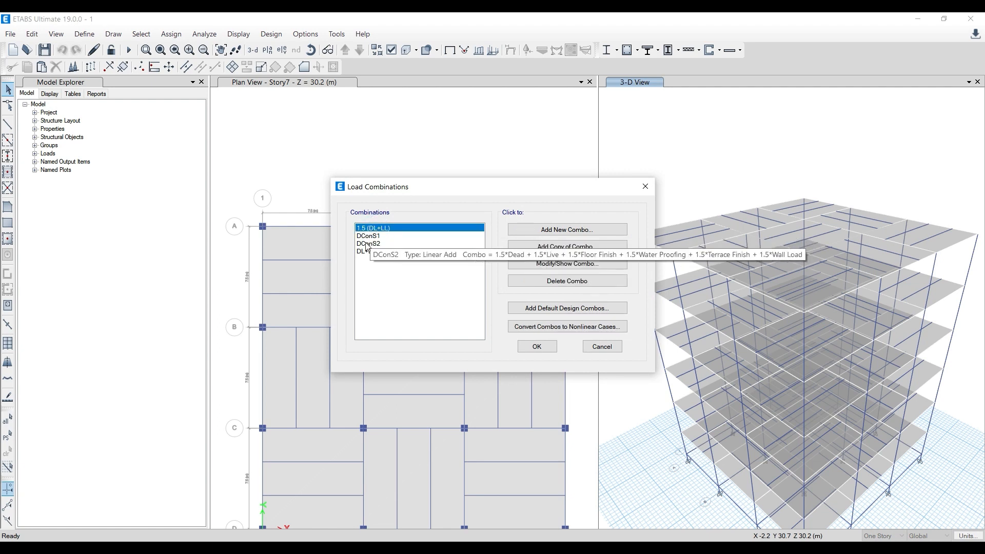
pyautogui.click(373, 251)
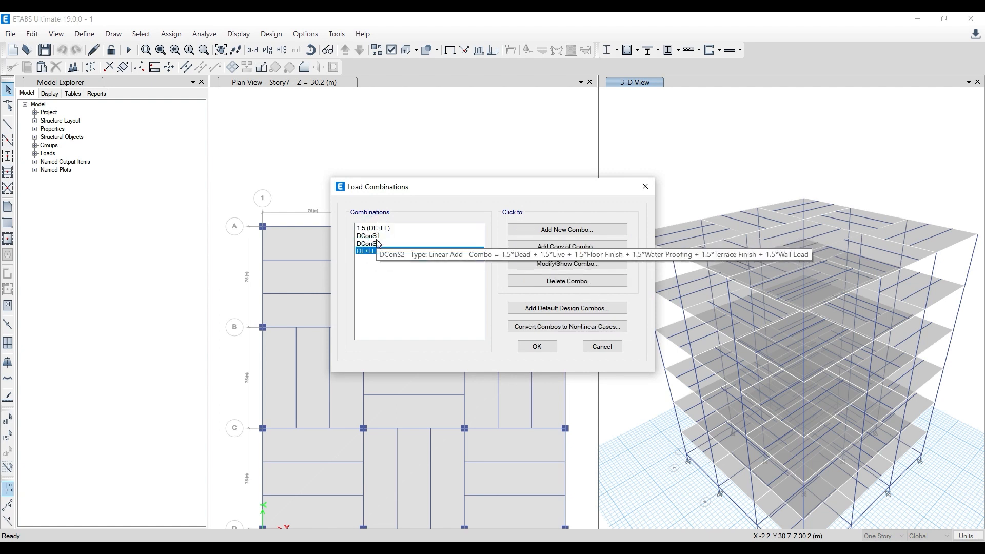
pyautogui.click(382, 236)
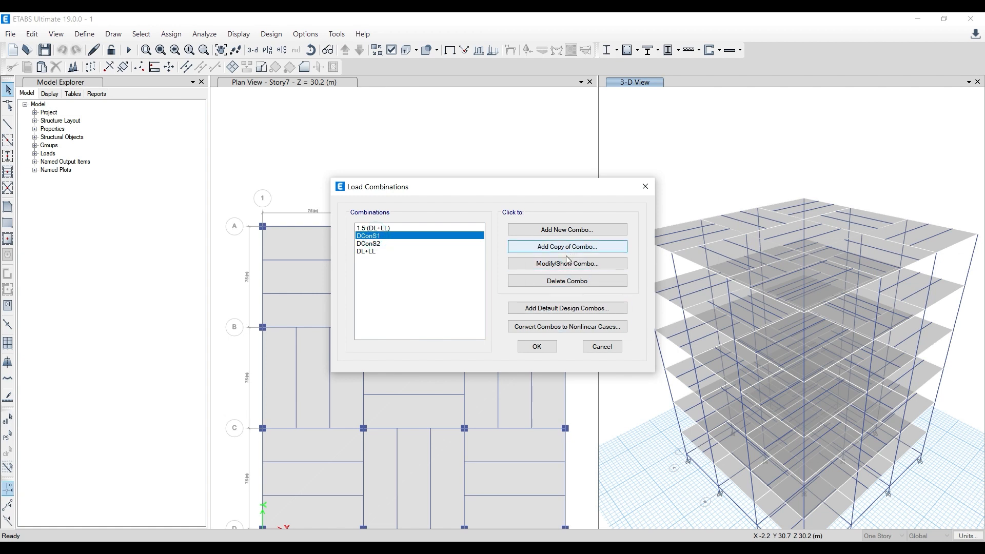
pyautogui.moveTo(372, 238)
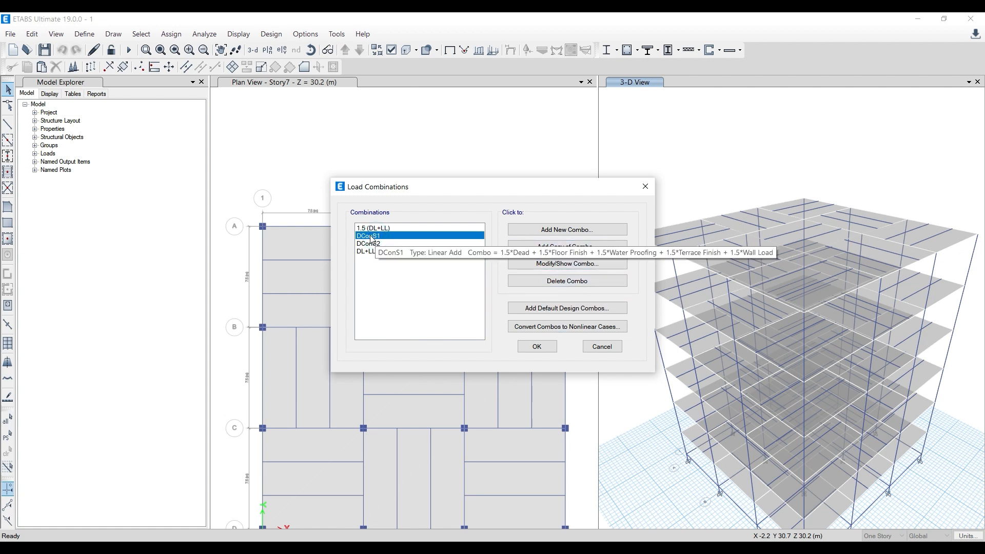
pyautogui.click(378, 244)
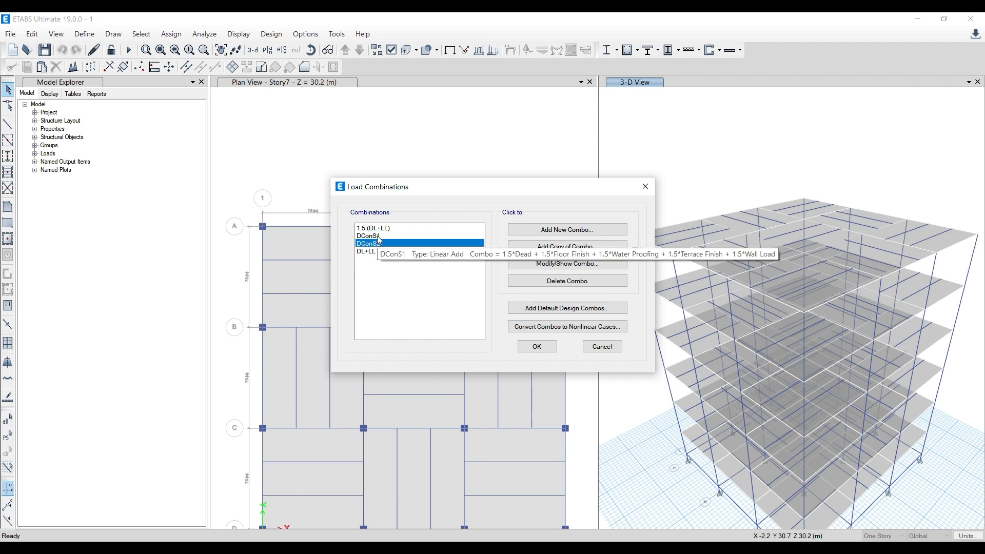
pyautogui.press('Up')
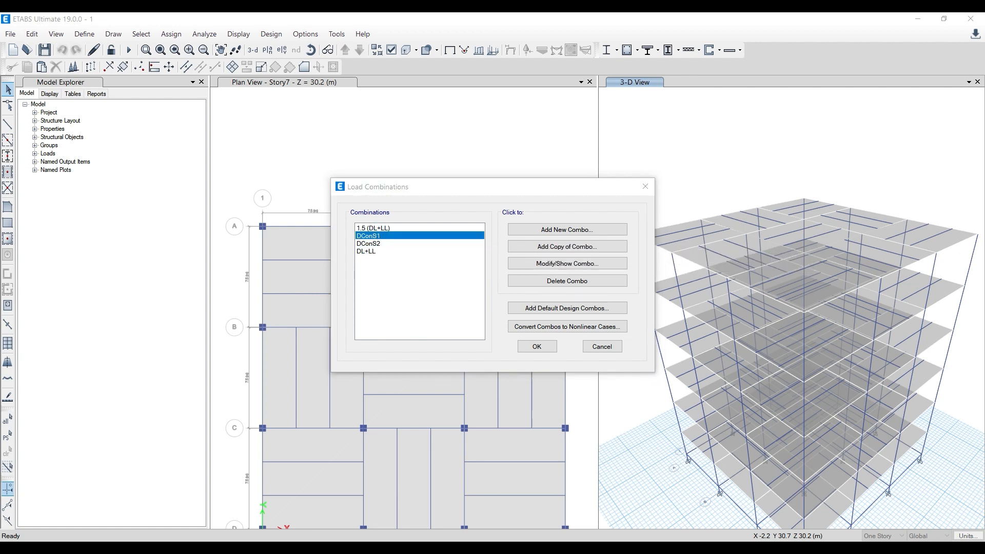
# - Switch to the web browser and browse the PTS CAD EXPERT YouTube channel's created playlists to the ETABS PLAYLIST
pyautogui.click(435, 468)
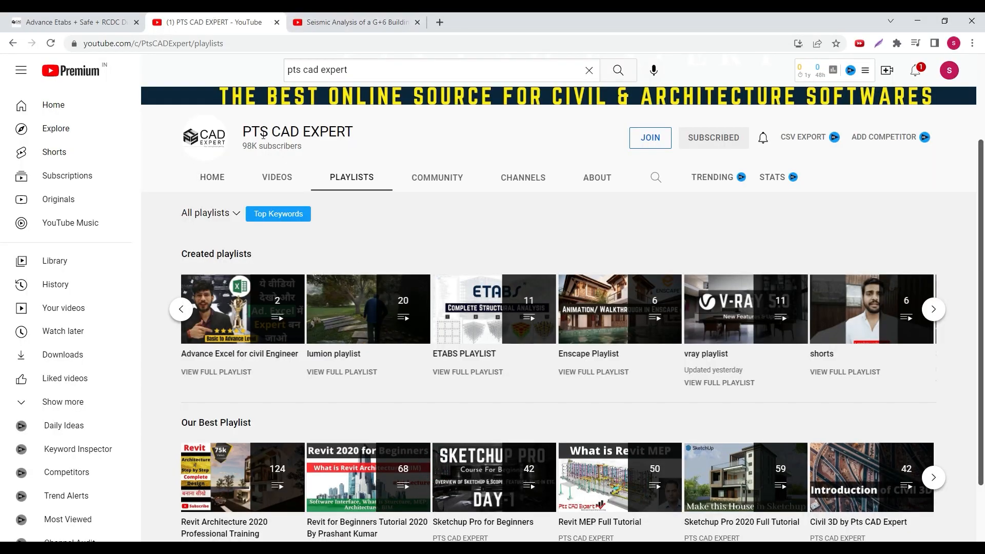
pyautogui.click(356, 180)
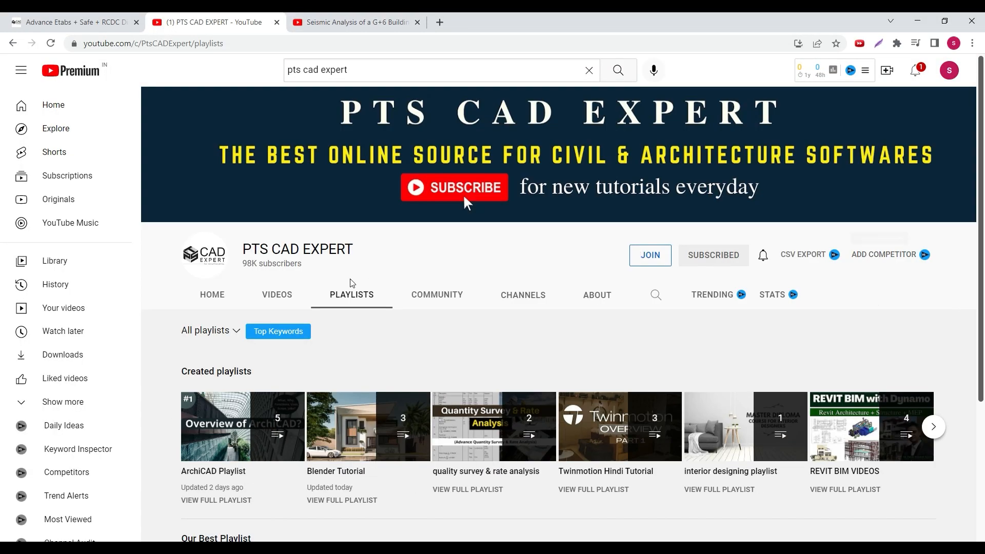
pyautogui.click(934, 369)
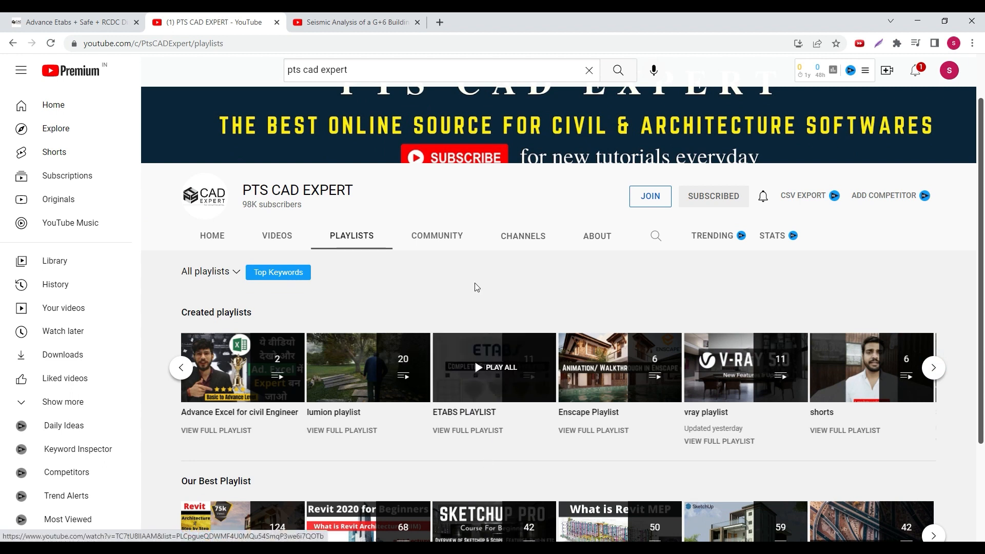
# - Browse the ETABS PLAYLIST beside the already open Seismic Analysis of a G+6 Building video
pyautogui.click(358, 23)
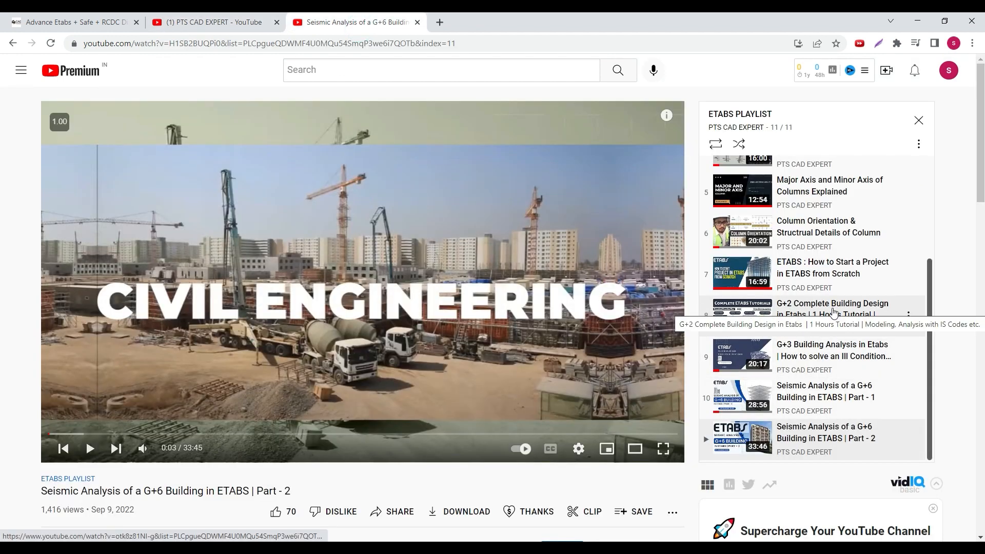
pyautogui.scroll(-1, 802, 357)
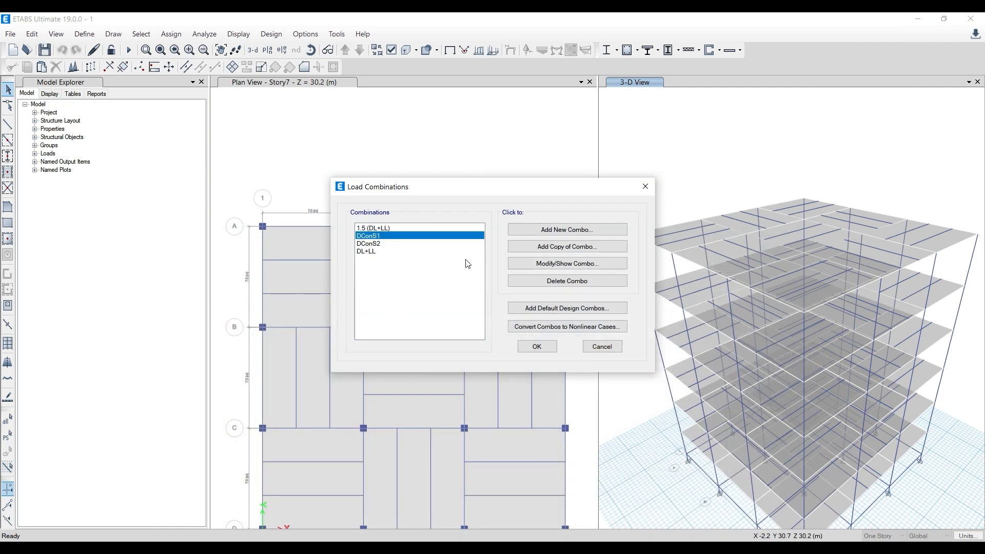
# - Return to ETABS and start a new Linear Add load combination named DL+LL, with four extra load rows besides Dead
pyautogui.click(554, 229)
pyautogui.doubleClick(529, 185)
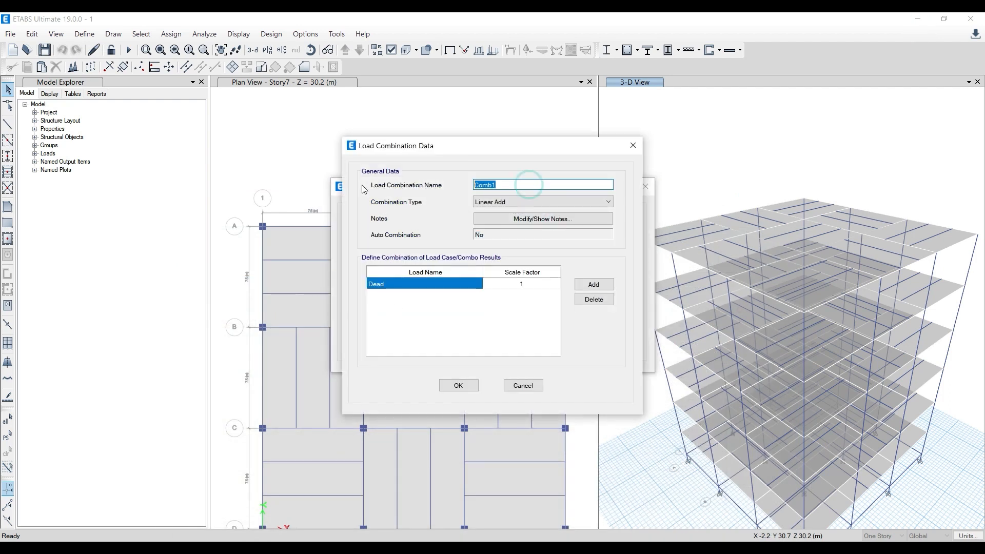
pyautogui.write('DL+')
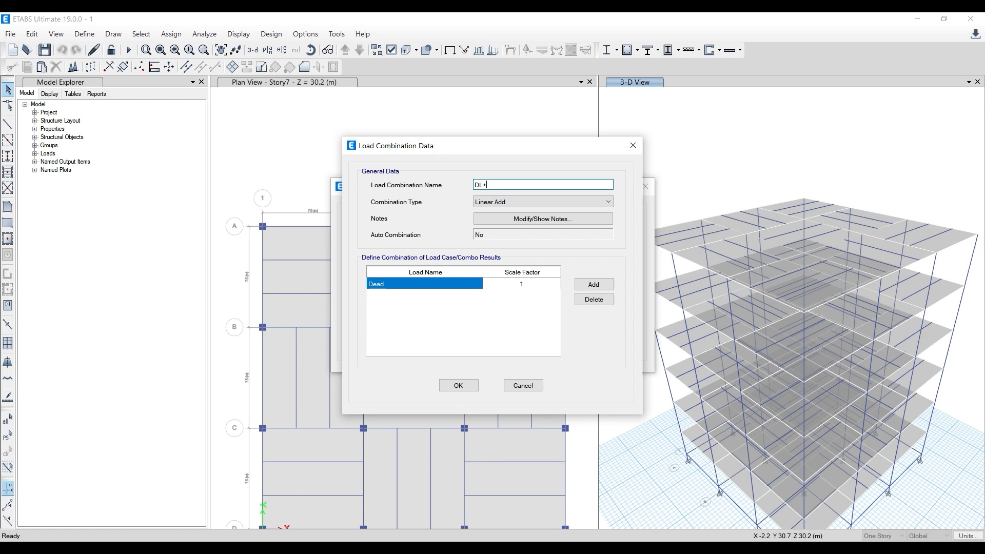
pyautogui.click(592, 285)
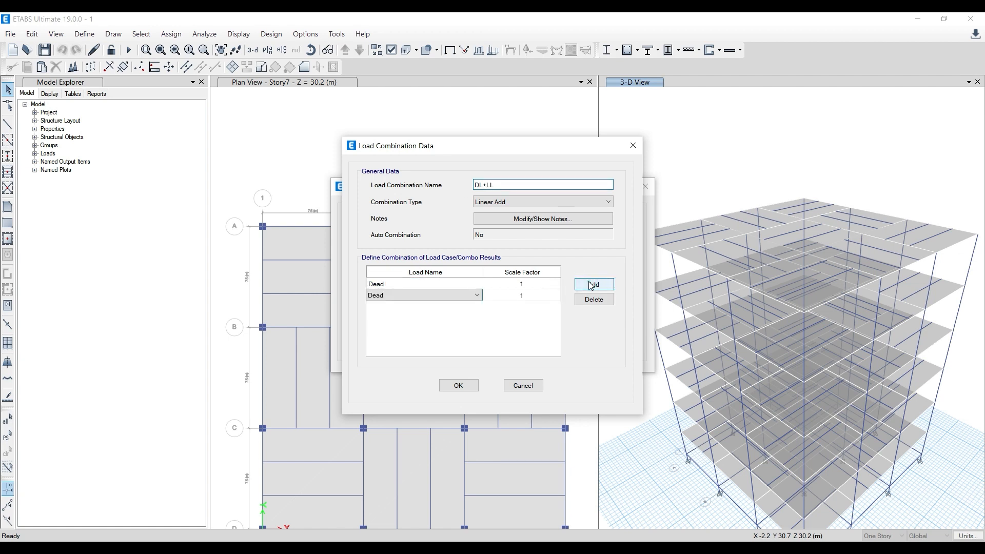
pyautogui.click(592, 284)
pyautogui.click(593, 285)
pyautogui.click(593, 285)
# - Try assigning Live, Floor Finish, Water Proofing, Terrace Finish and Wall Load to the new DL+LL combination, and close it without saving
pyautogui.click(476, 296)
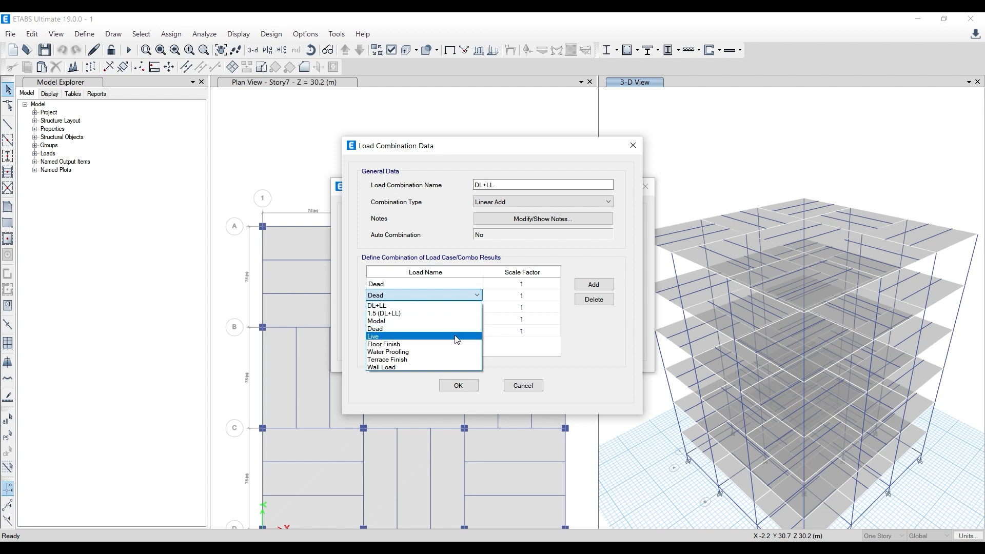
pyautogui.click(454, 337)
pyautogui.click(476, 307)
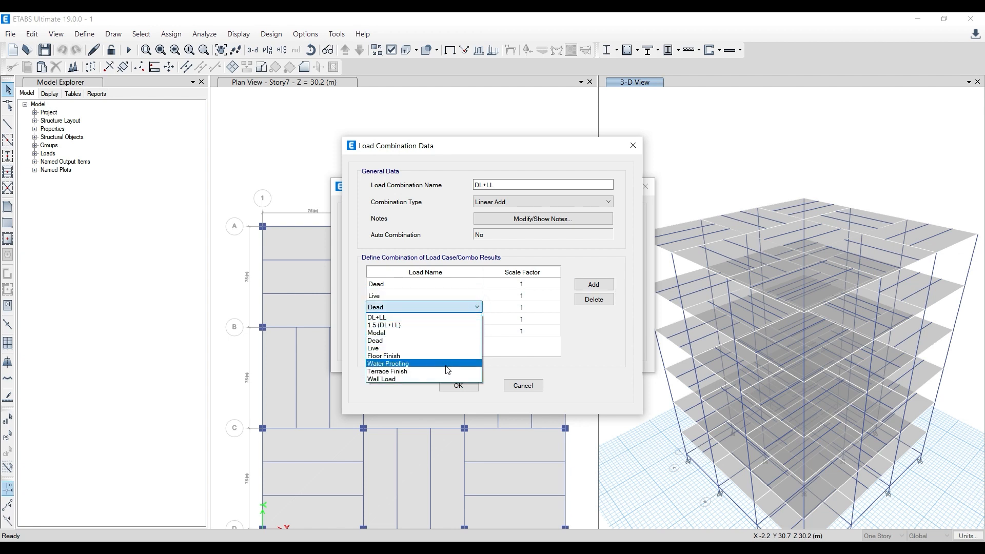
pyautogui.click(442, 356)
pyautogui.click(477, 318)
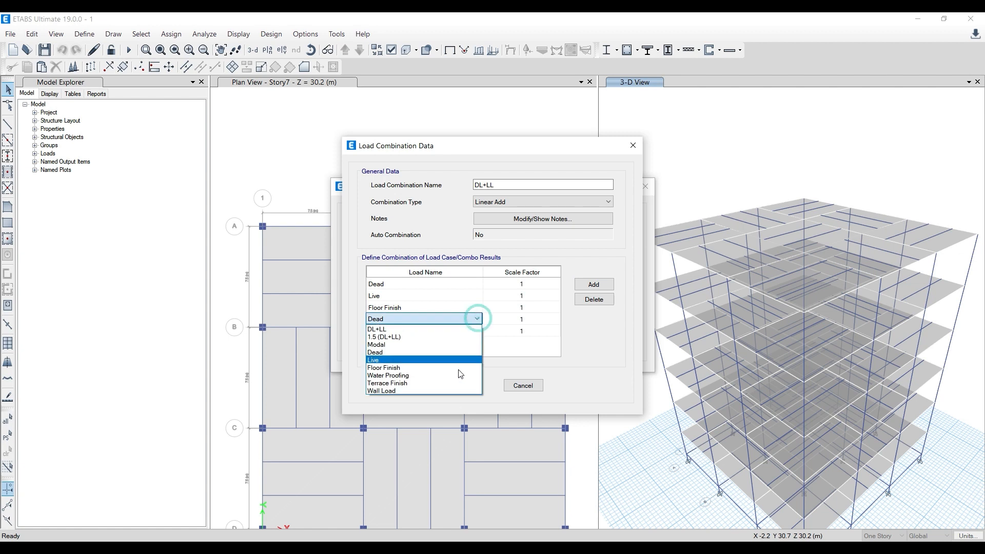
pyautogui.click(461, 380)
pyautogui.click(478, 330)
pyautogui.click(457, 394)
pyautogui.click(593, 285)
pyautogui.click(477, 343)
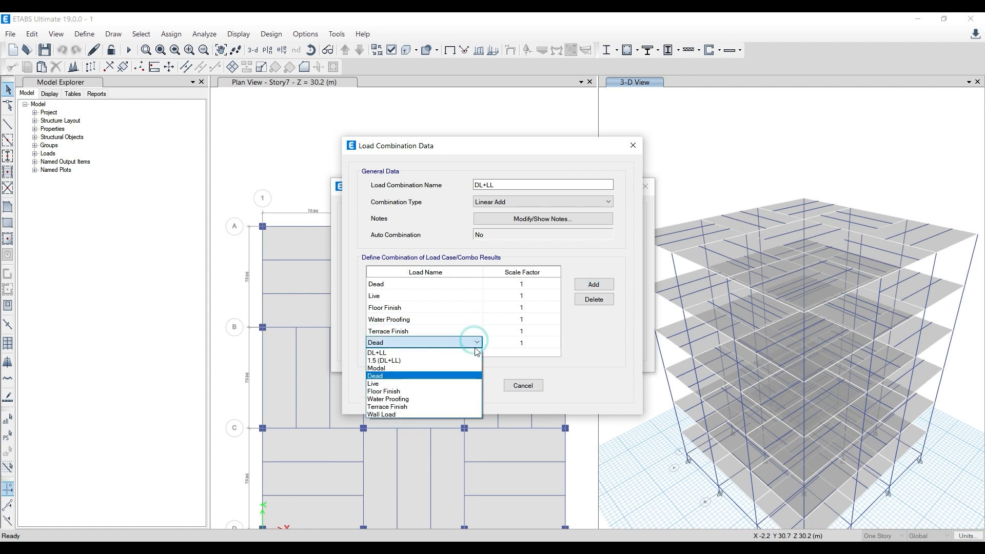
pyautogui.click(451, 414)
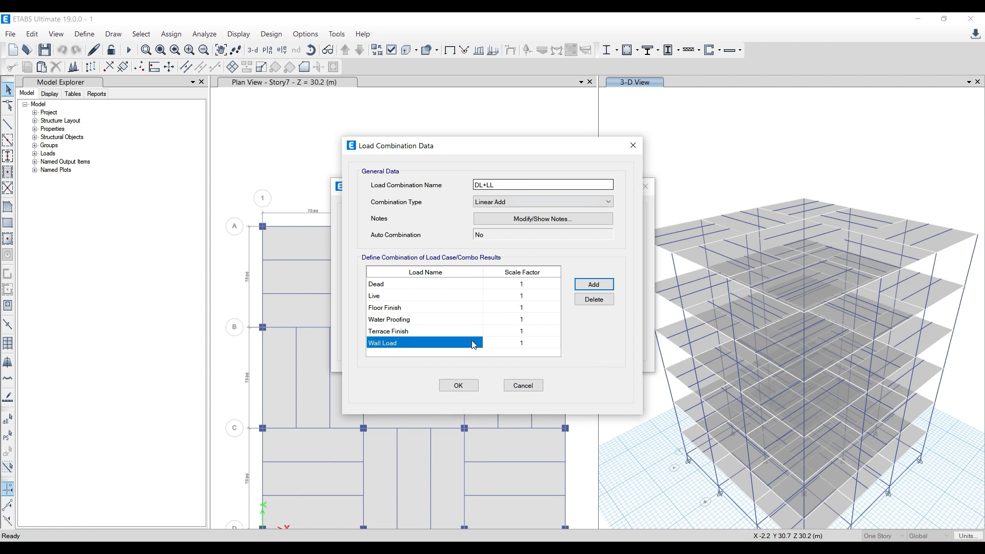
pyautogui.moveTo(464, 145); pyautogui.dragTo(593, 152)
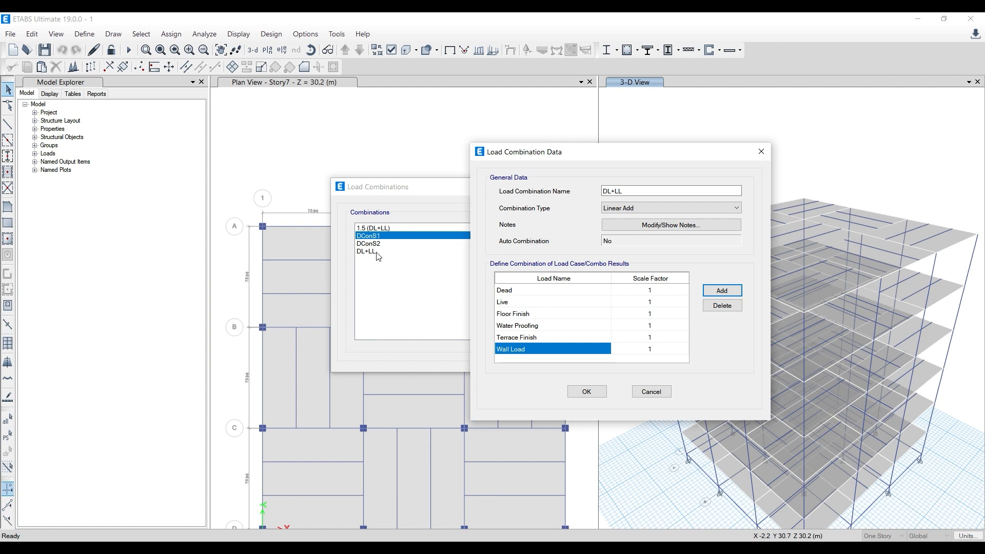
pyautogui.click(762, 152)
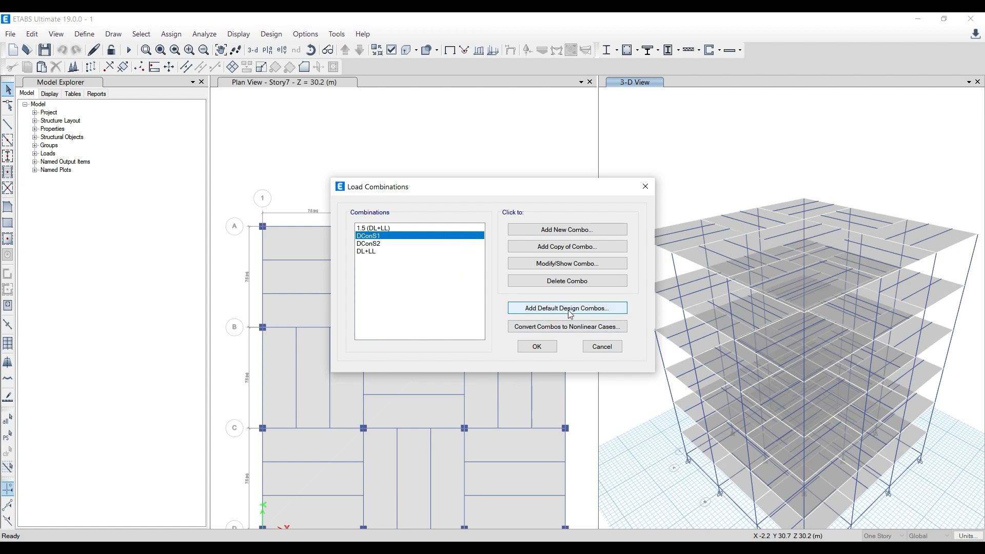
pyautogui.click(575, 230)
pyautogui.click(634, 144)
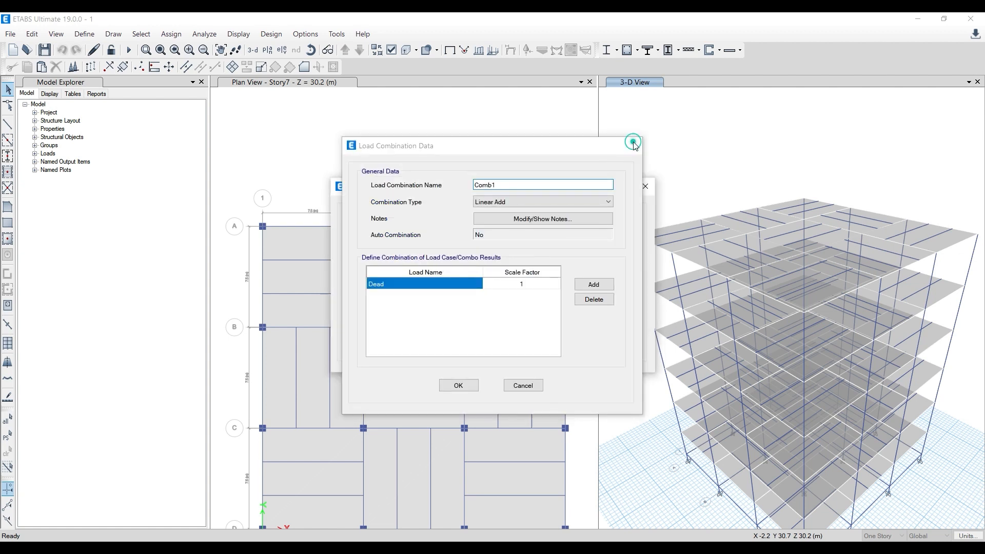
# - Add the default Concrete Frame Design load combinations without converting them to editable user combinations
pyautogui.click(561, 310)
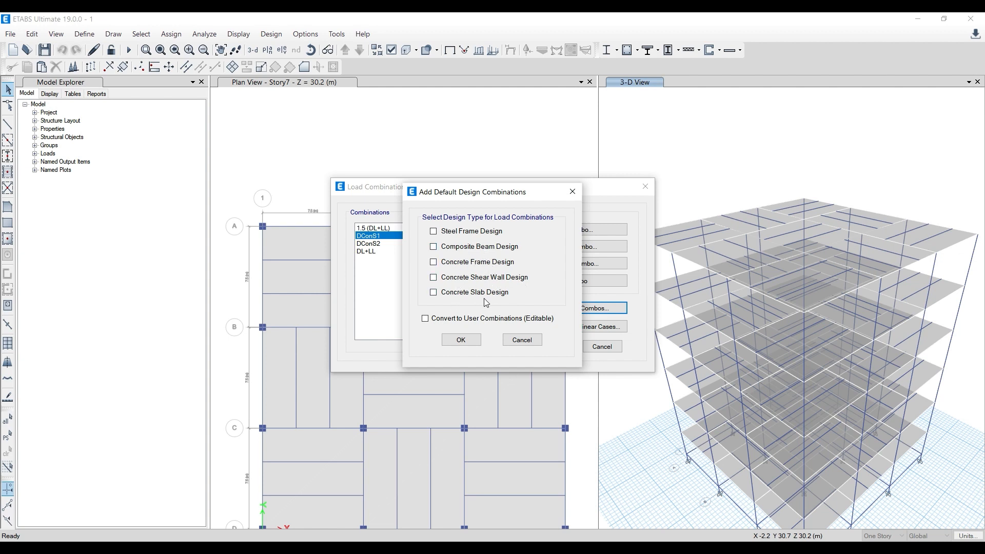
pyautogui.click(451, 266)
pyautogui.moveTo(496, 198); pyautogui.dragTo(566, 177)
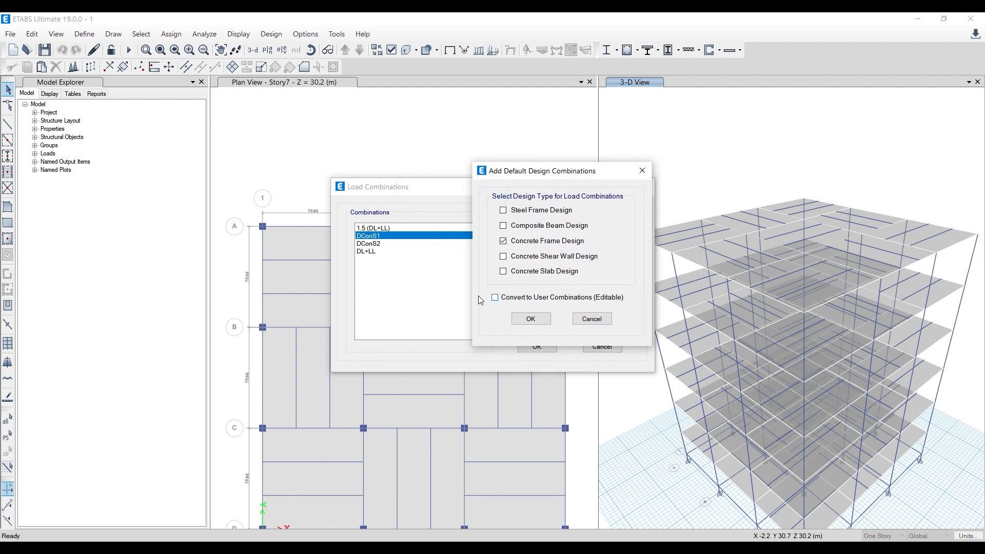
pyautogui.click(529, 318)
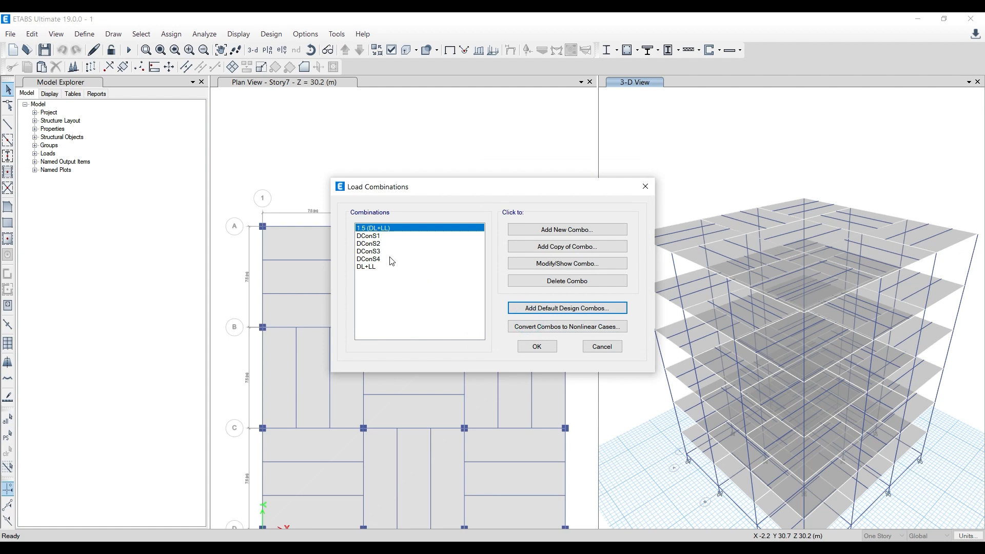
# - Inspect the load cases and scale factors of the automatic combinations DConS1 and DConS2
pyautogui.doubleClick(370, 238)
pyautogui.click(523, 296)
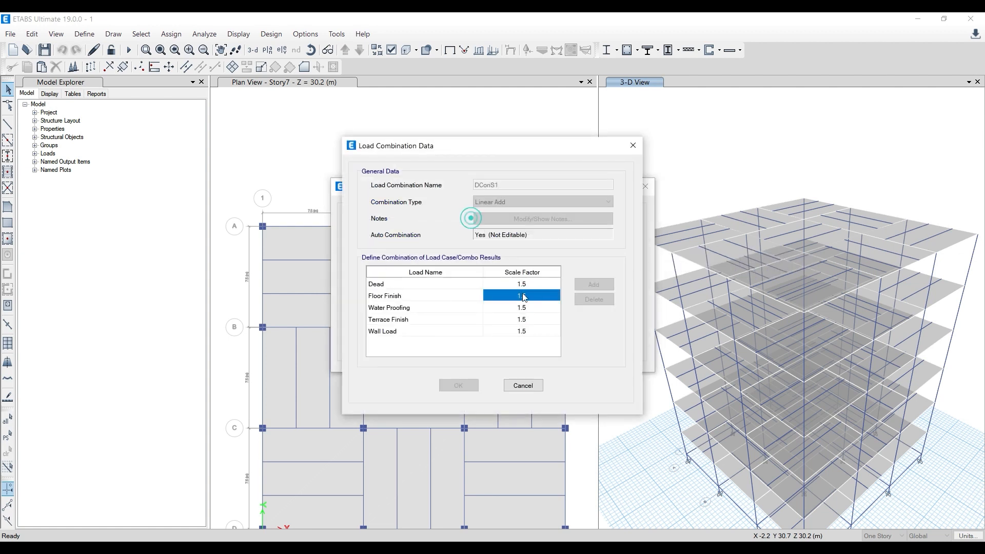
pyautogui.click(428, 311)
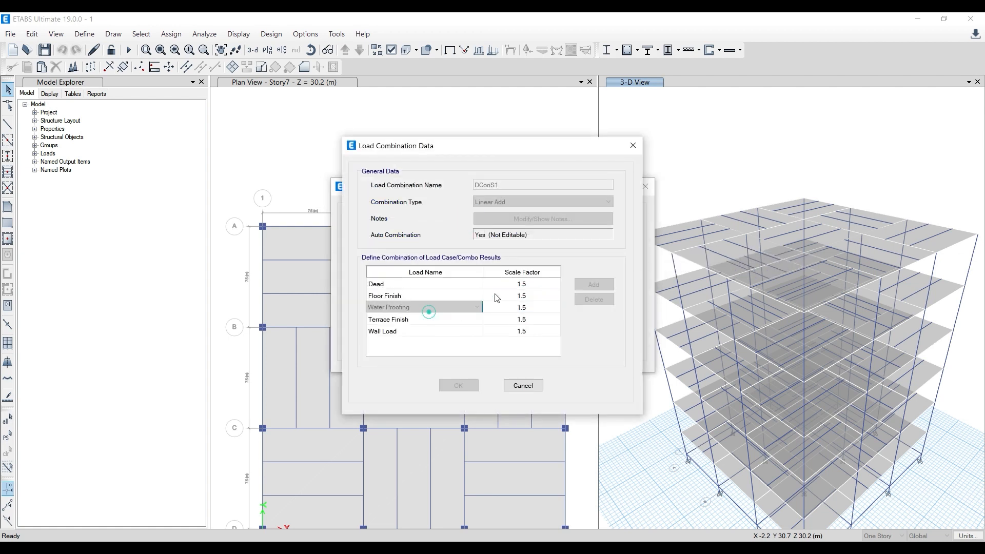
pyautogui.click(633, 145)
pyautogui.doubleClick(411, 235)
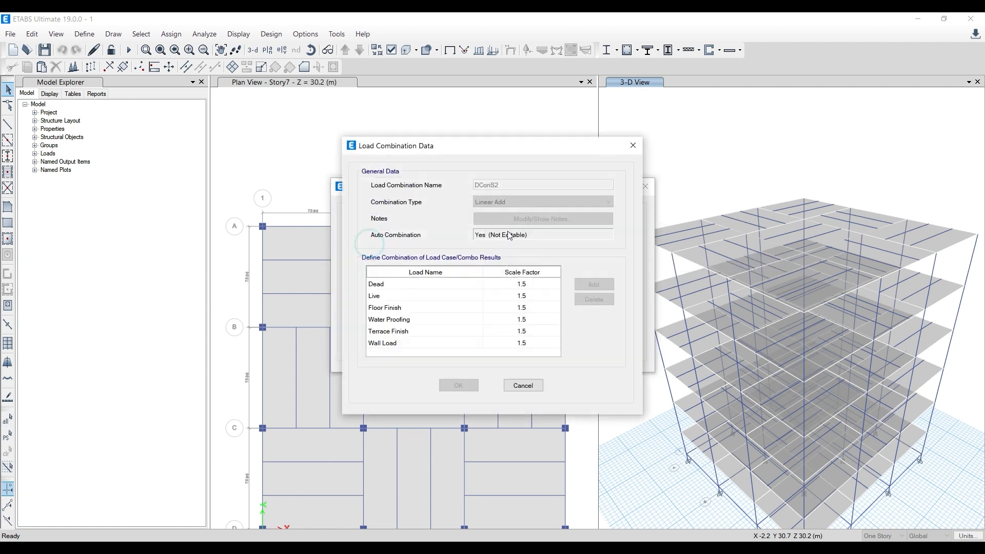
pyautogui.click(633, 145)
# - Delete the automatic load combinations DConS1, DConS2, DConS3 and DConS4
pyautogui.click(366, 236)
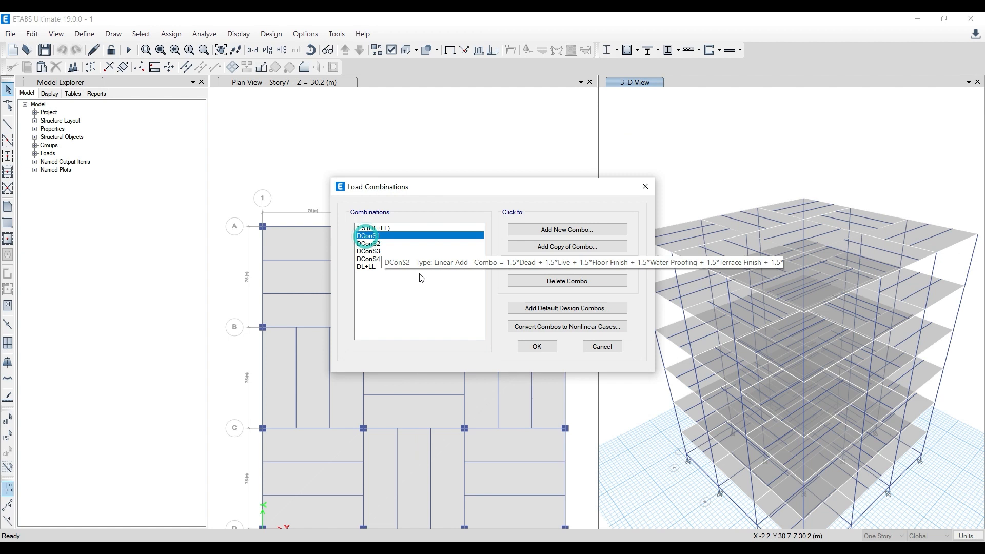
pyautogui.click(544, 282)
pyautogui.click(585, 281)
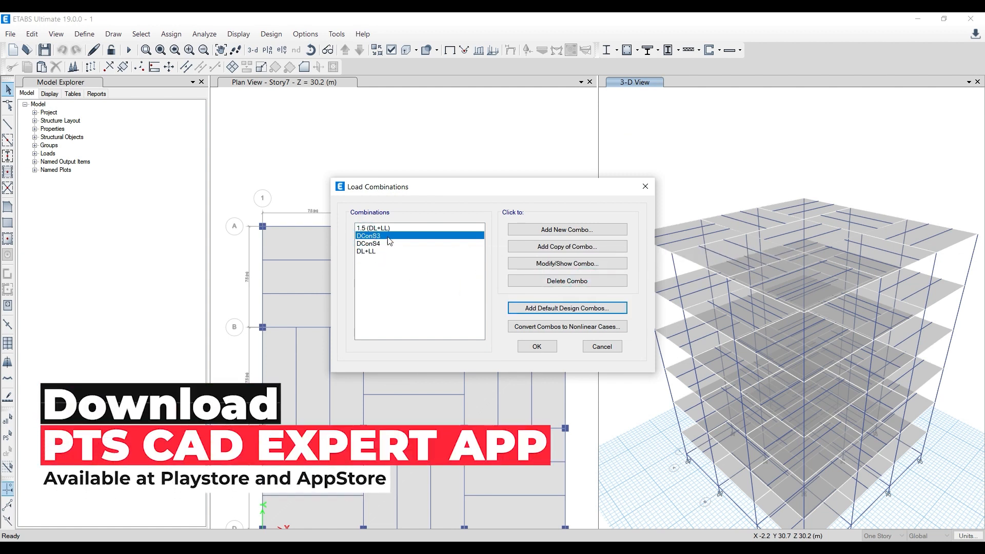
pyautogui.click(552, 285)
pyautogui.click(553, 286)
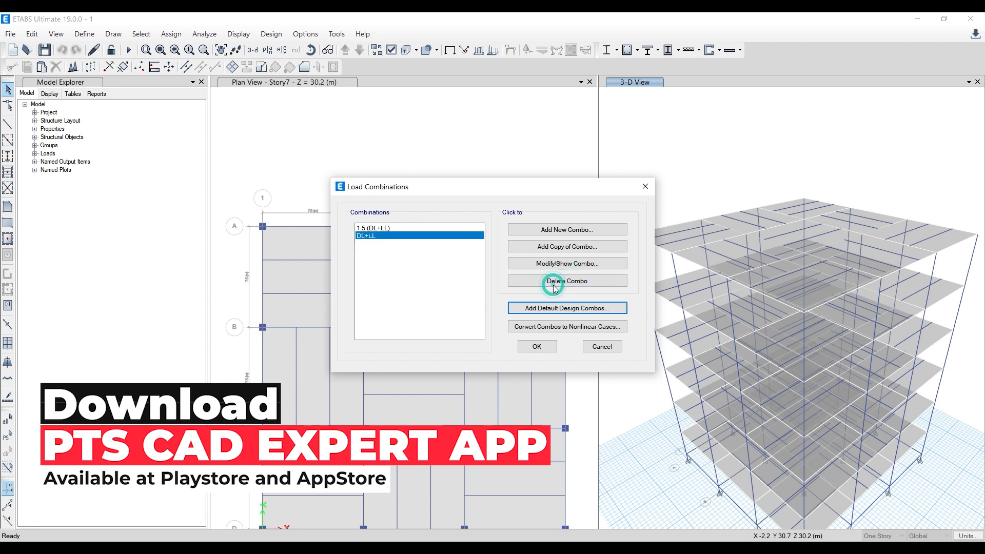
# - Add the default Concrete Frame Design load combinations converted to editable user combinations
pyautogui.click(542, 309)
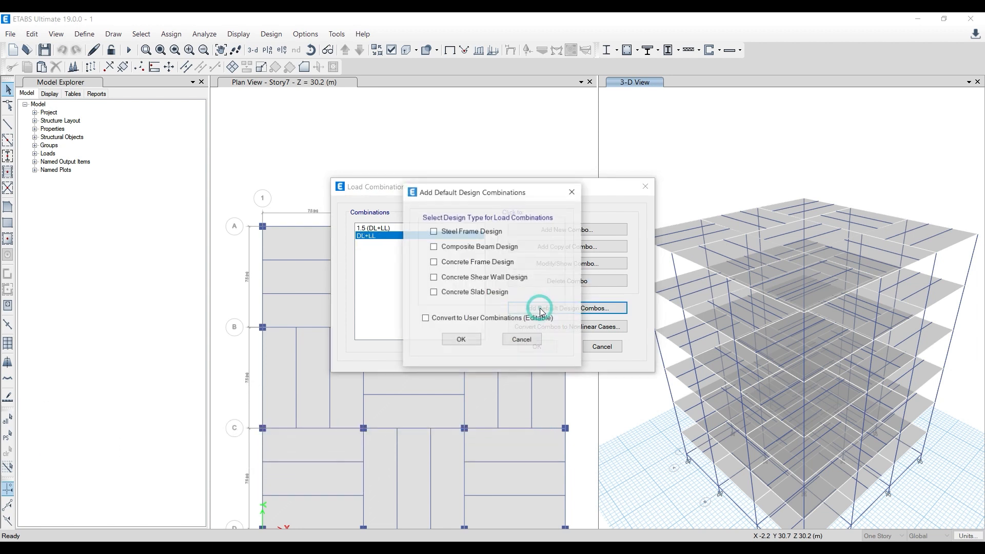
pyautogui.click(491, 264)
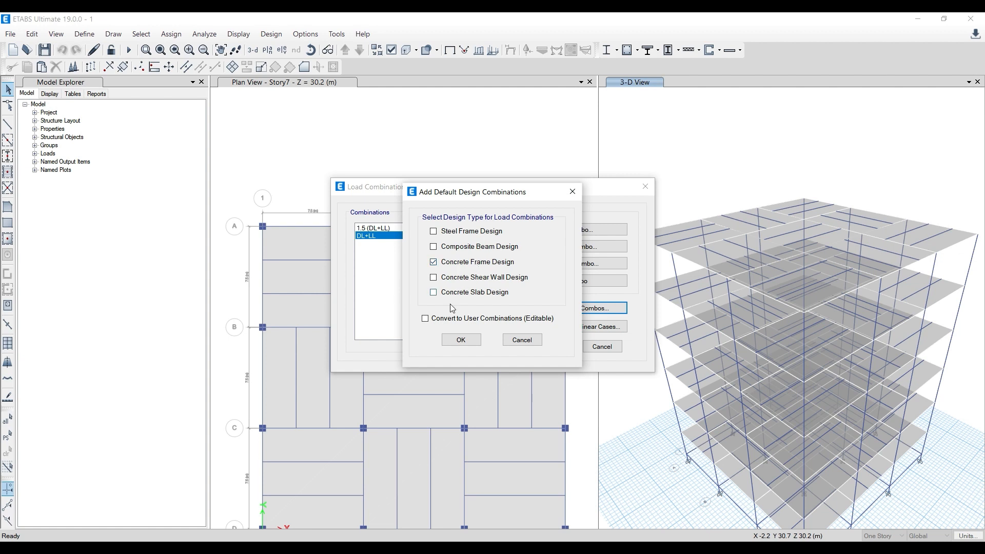
pyautogui.click(426, 319)
pyautogui.click(453, 341)
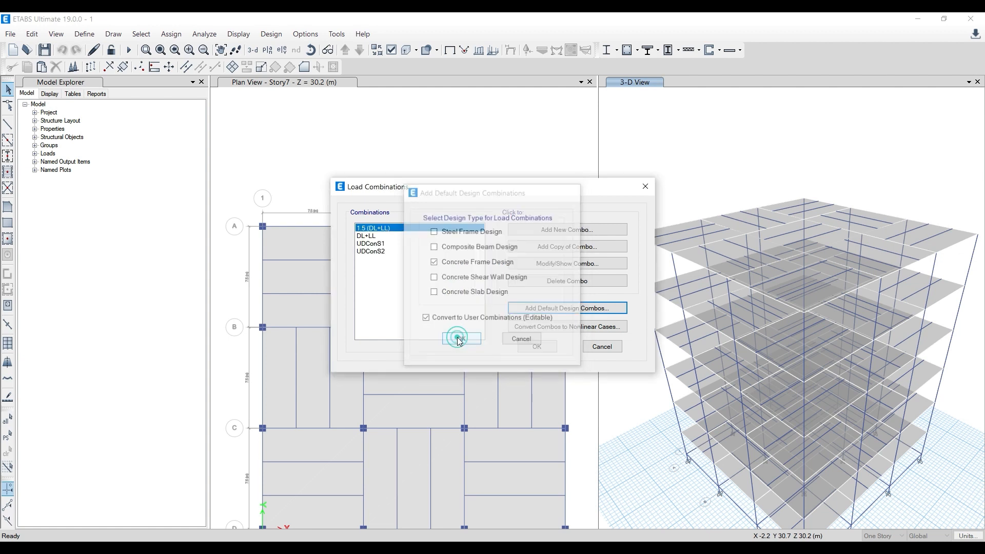
# - Review the loads in combination UDConS1 and add a Live load with a scale factor of 1.5
pyautogui.click(369, 244)
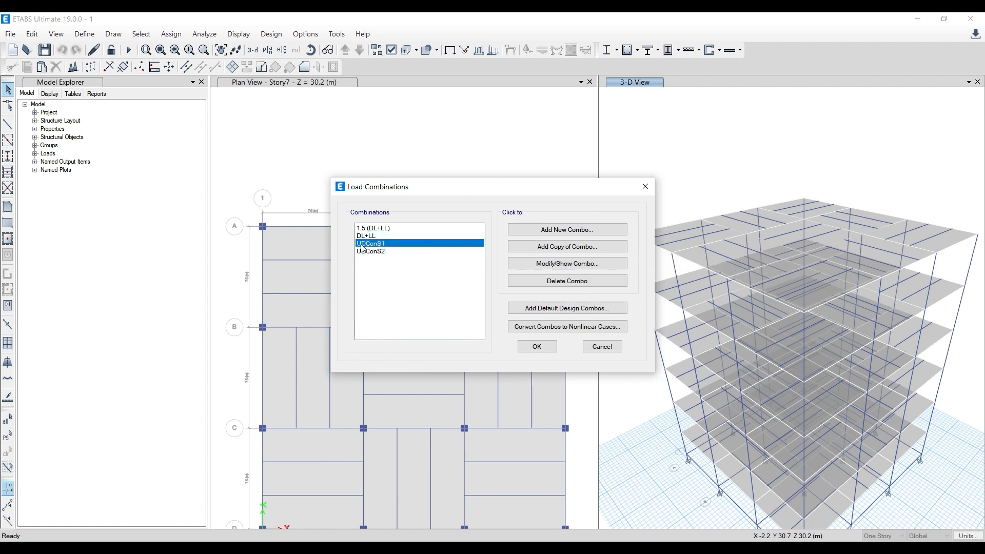
pyautogui.moveTo(369, 246)
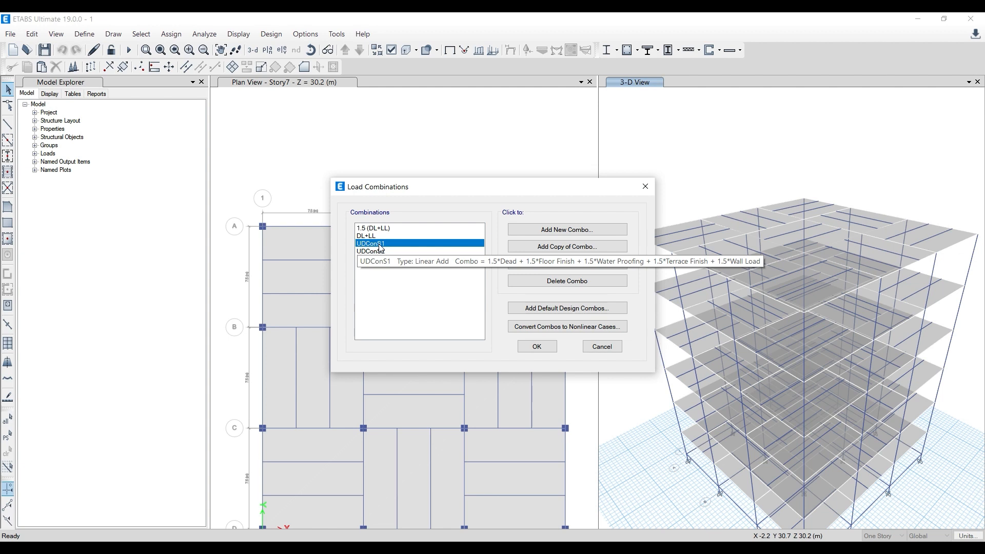
pyautogui.click(555, 264)
pyautogui.click(409, 307)
pyautogui.click(409, 319)
pyautogui.click(413, 331)
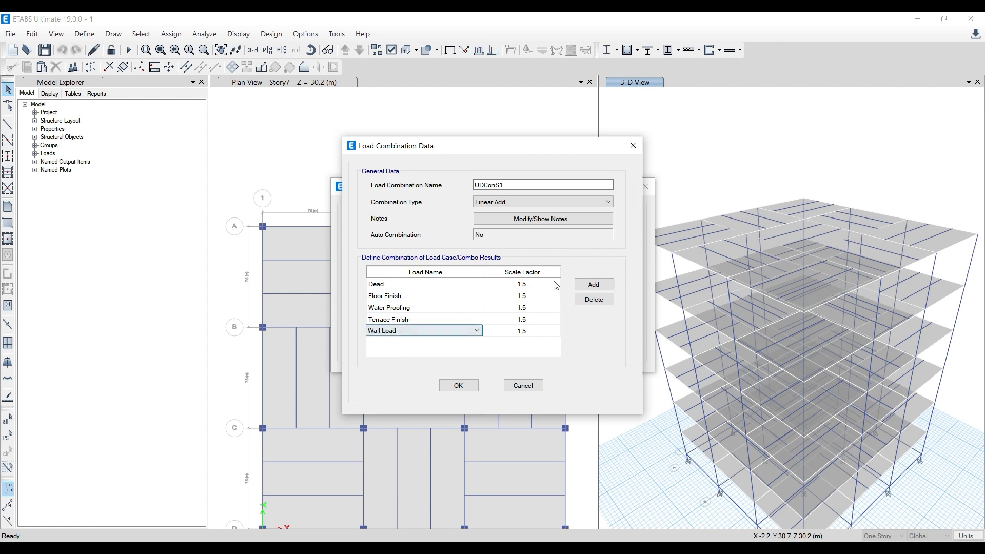
pyautogui.click(594, 284)
pyautogui.click(464, 342)
pyautogui.click(477, 342)
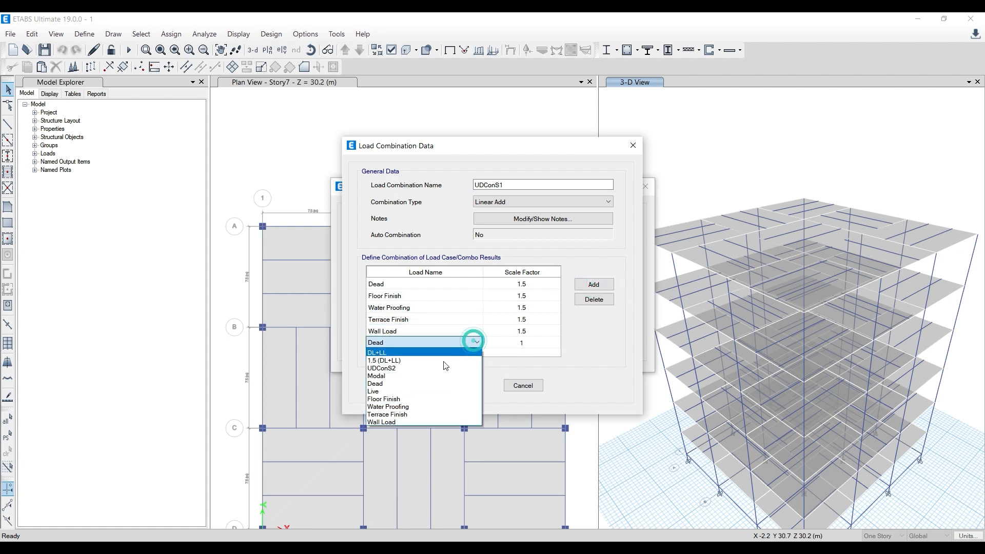
pyautogui.click(434, 391)
pyautogui.click(521, 342)
pyautogui.click(534, 343)
pyautogui.write('.5')
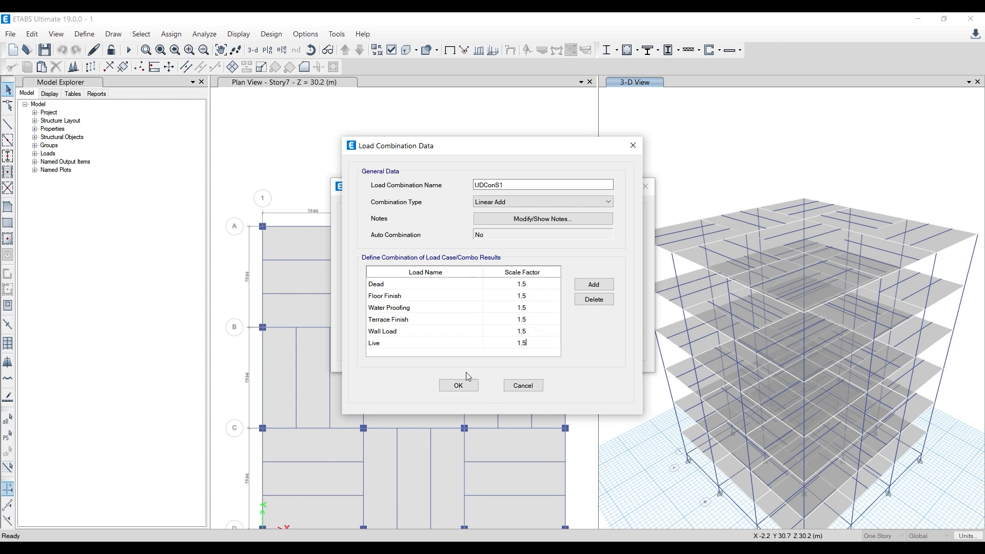
pyautogui.click(458, 385)
# - Inspect the load cases and scale factors of combination UDConS2 and close it unchanged
pyautogui.click(380, 250)
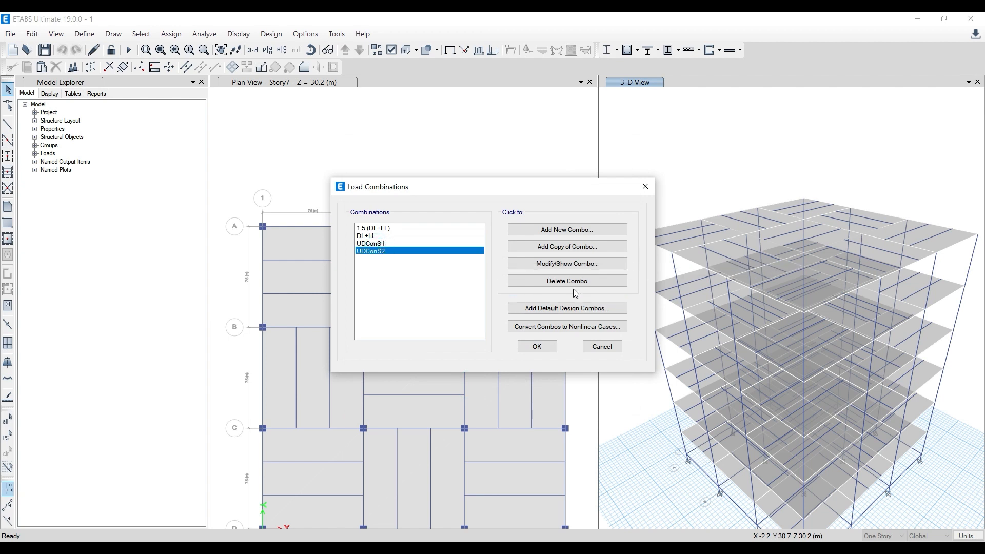
pyautogui.click(572, 264)
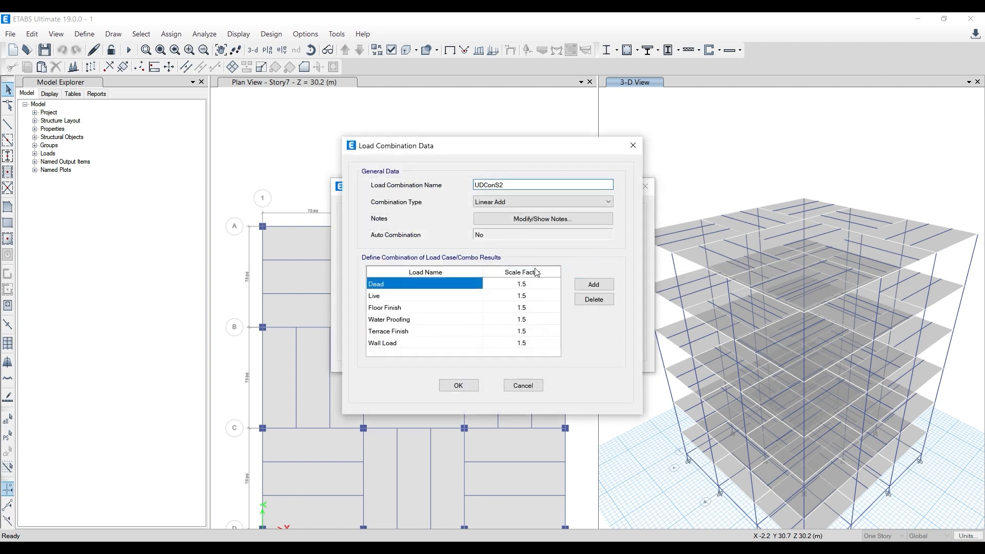
pyautogui.click(632, 145)
# - Set the scale factors of all six loads in combination UDConS1, from Dead to Live, to 1
pyautogui.click(395, 245)
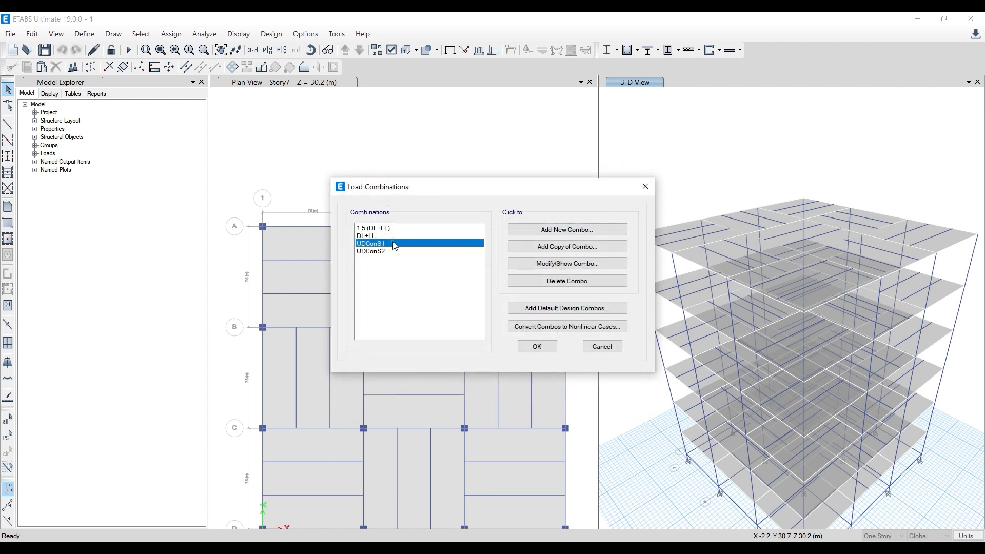
pyautogui.click(554, 264)
pyautogui.doubleClick(521, 284)
pyautogui.write('1')
pyautogui.click(537, 297)
pyautogui.write('1')
pyautogui.click(533, 309)
pyautogui.write('1')
pyautogui.click(533, 321)
pyautogui.write('1')
pyautogui.click(533, 332)
pyautogui.write('11')
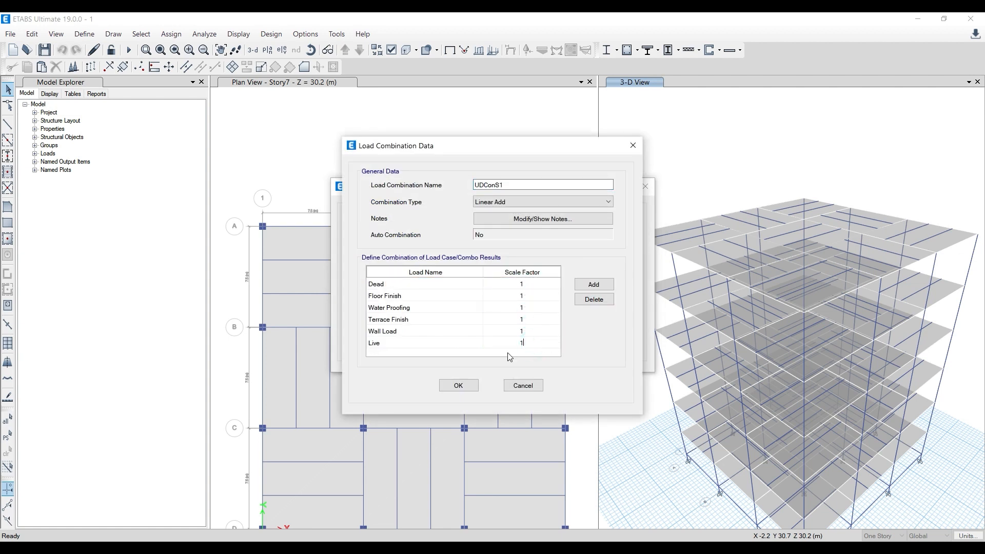
pyautogui.click(458, 385)
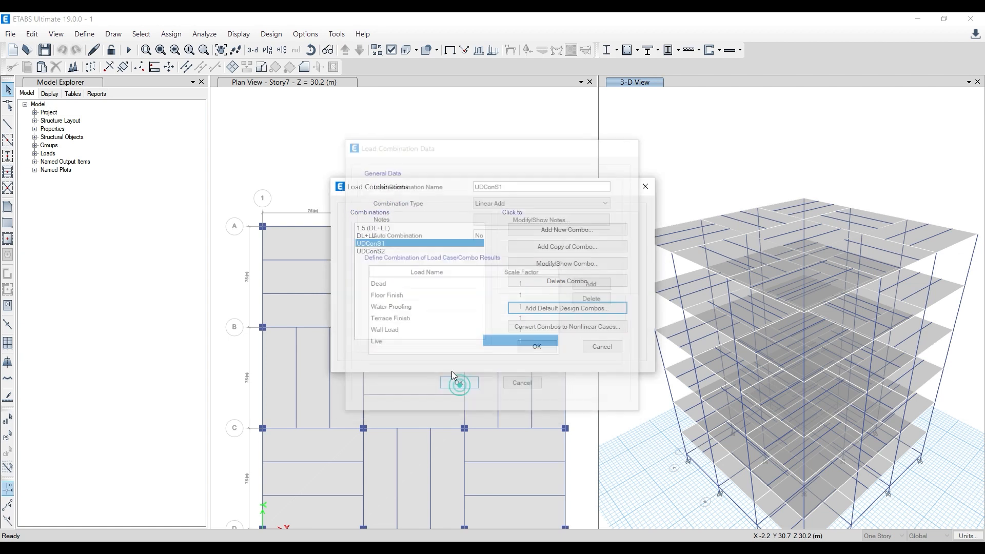
# - Review the loads and scale factors of combinations DL+LL and UDConS1, closing each one unchanged
pyautogui.click(370, 236)
pyautogui.click(602, 261)
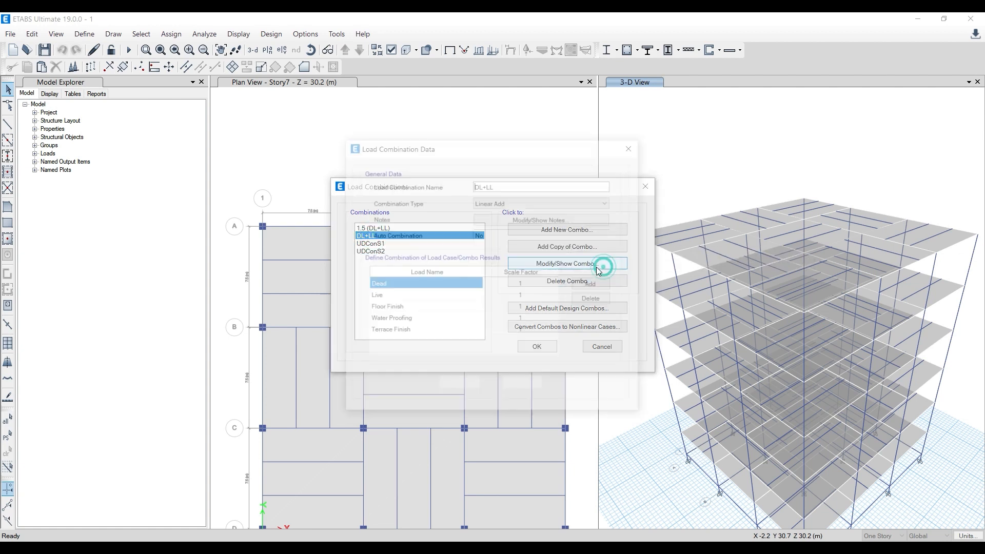
pyautogui.click(637, 139)
pyautogui.click(377, 243)
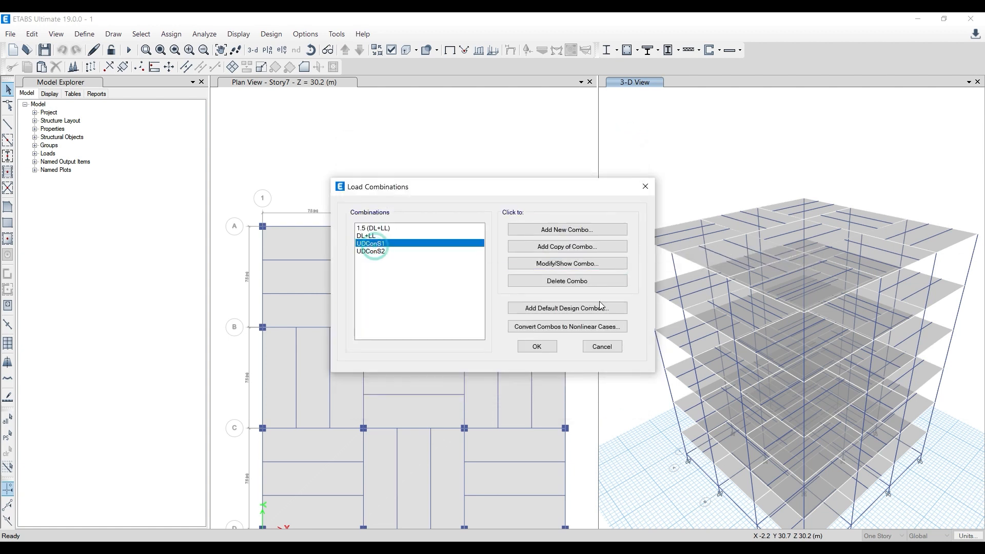
pyautogui.click(582, 265)
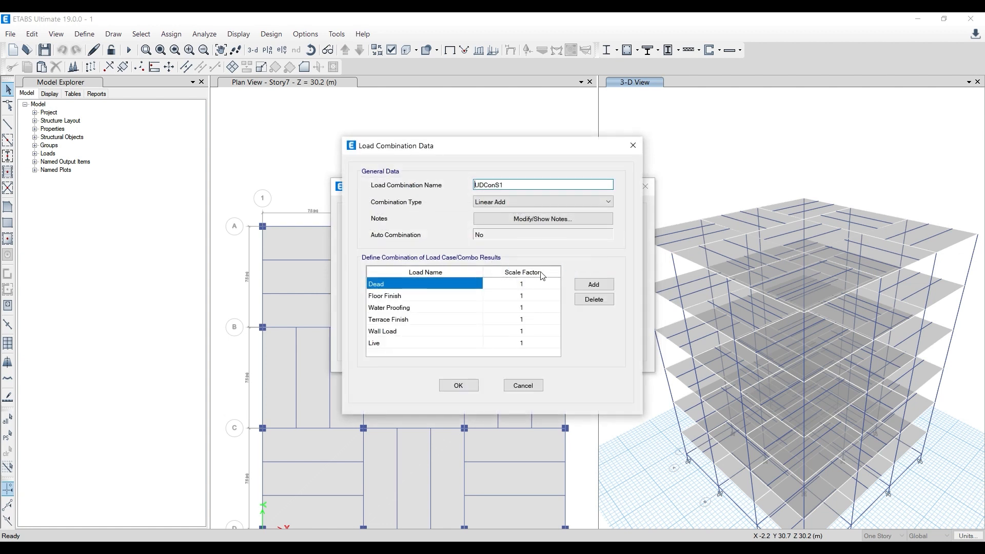
pyautogui.click(639, 140)
# - Check the loads and scale factors of combination UDConS2, and accept the defined load combinations
pyautogui.click(365, 252)
pyautogui.click(578, 264)
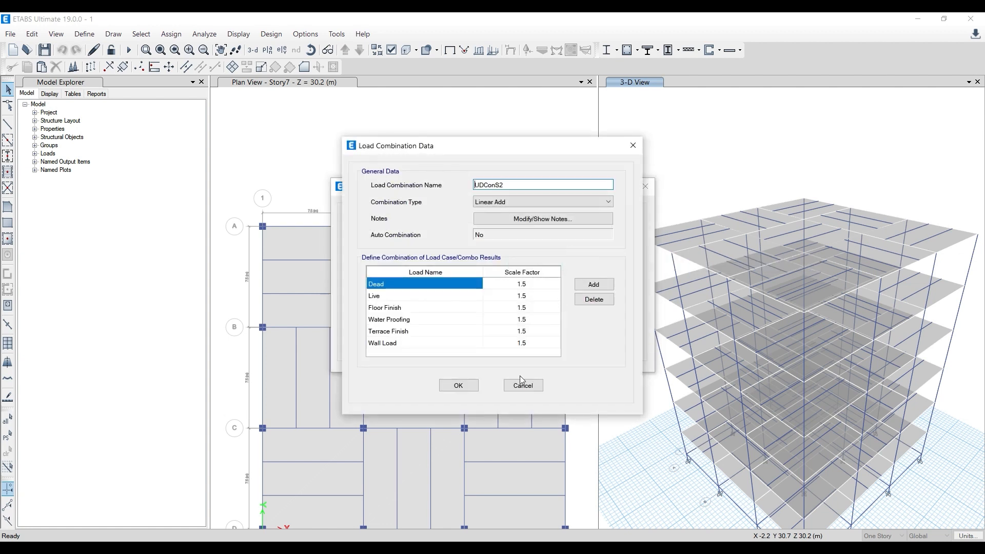
pyautogui.click(632, 145)
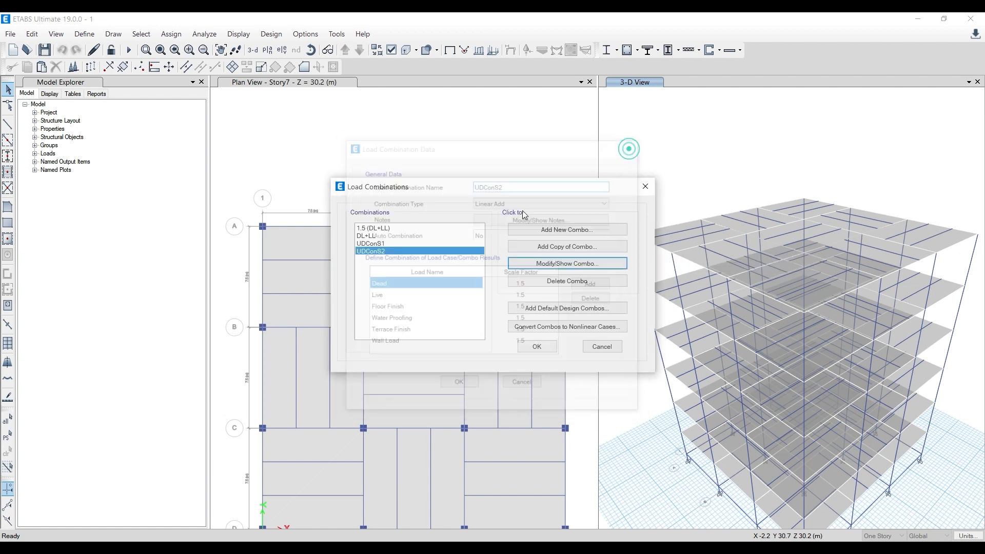
pyautogui.click(527, 347)
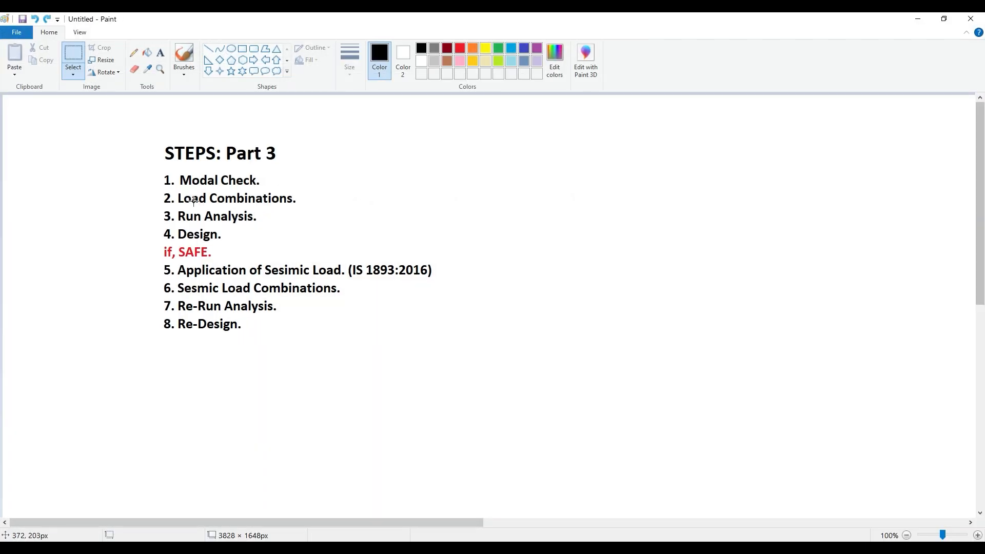
pyautogui.click(920, 22)
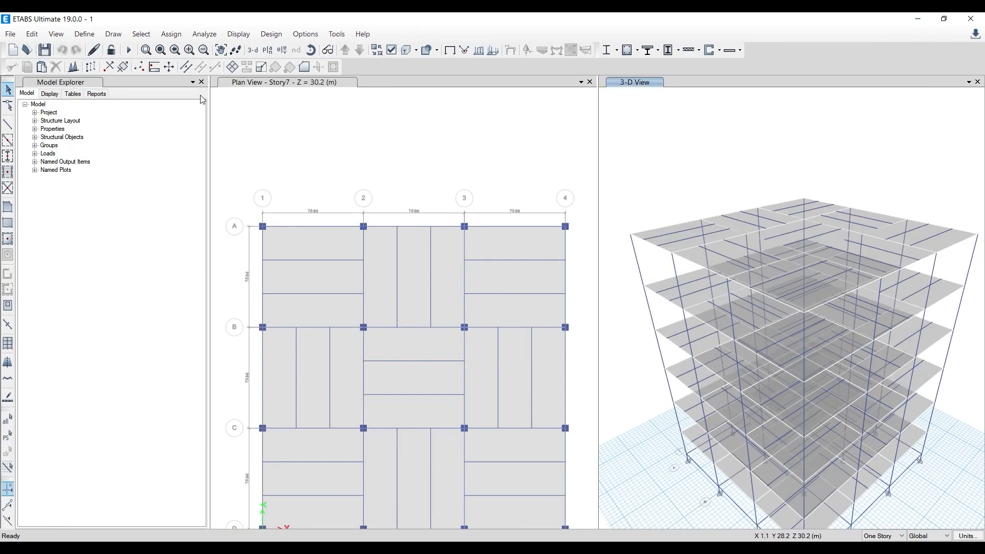
pyautogui.click(85, 34)
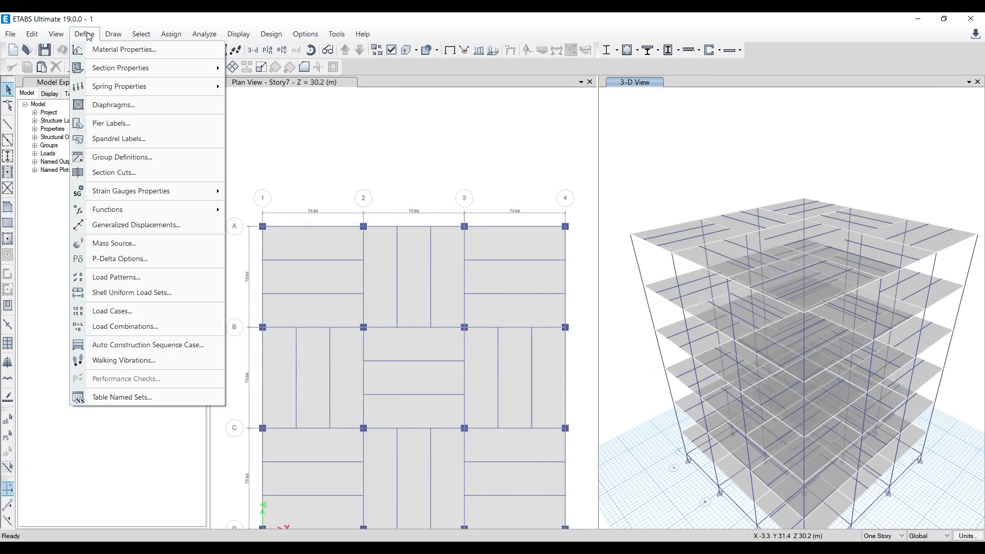
pyautogui.click(154, 330)
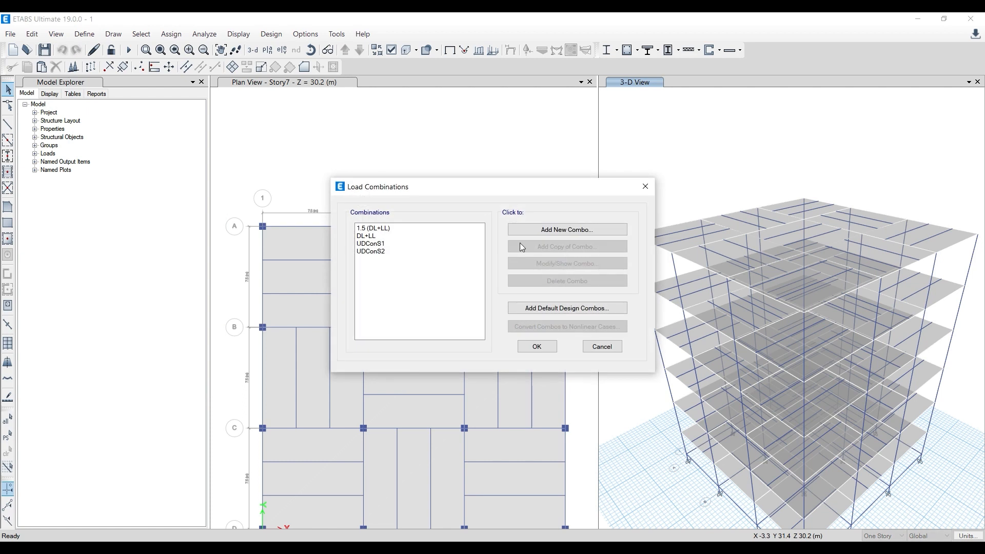
pyautogui.click(537, 229)
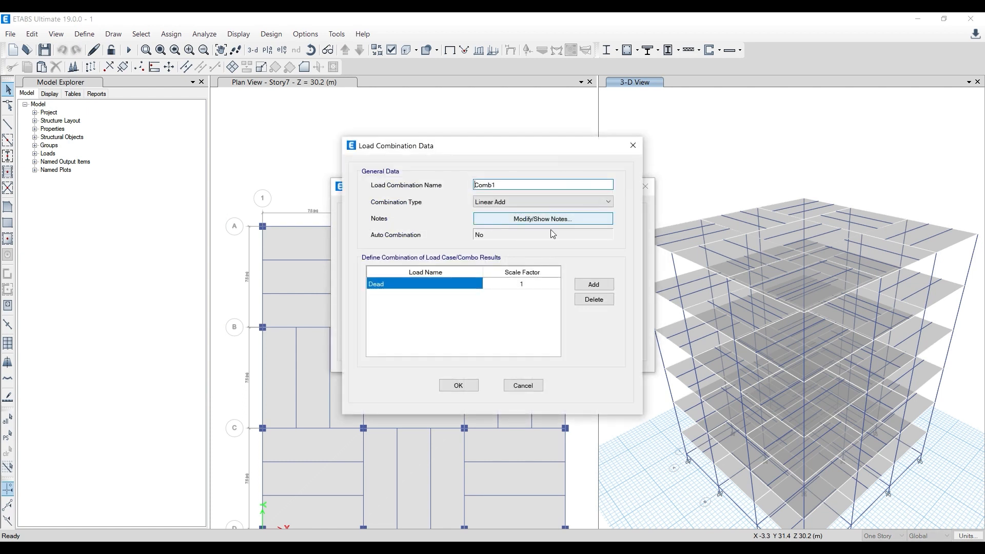
pyautogui.click(634, 147)
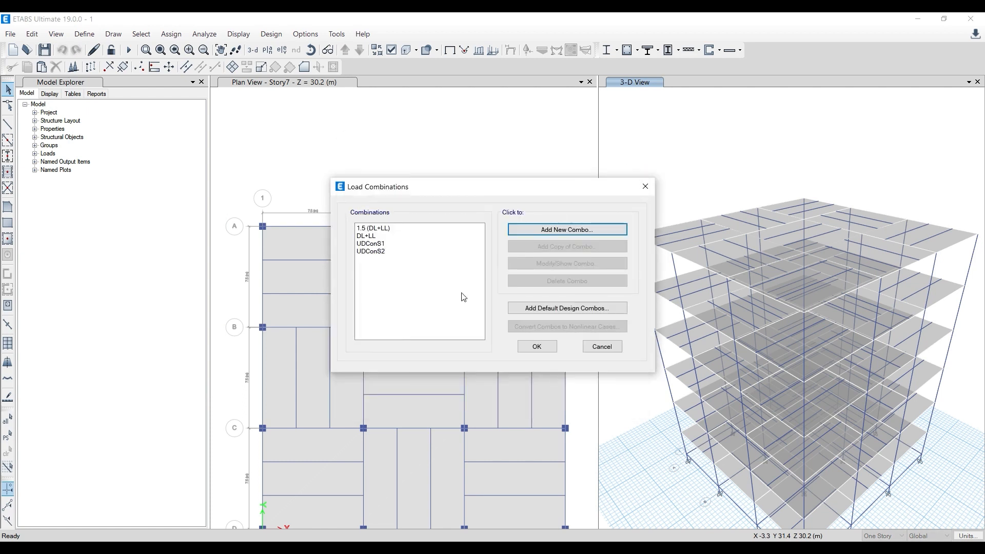
pyautogui.click(567, 308)
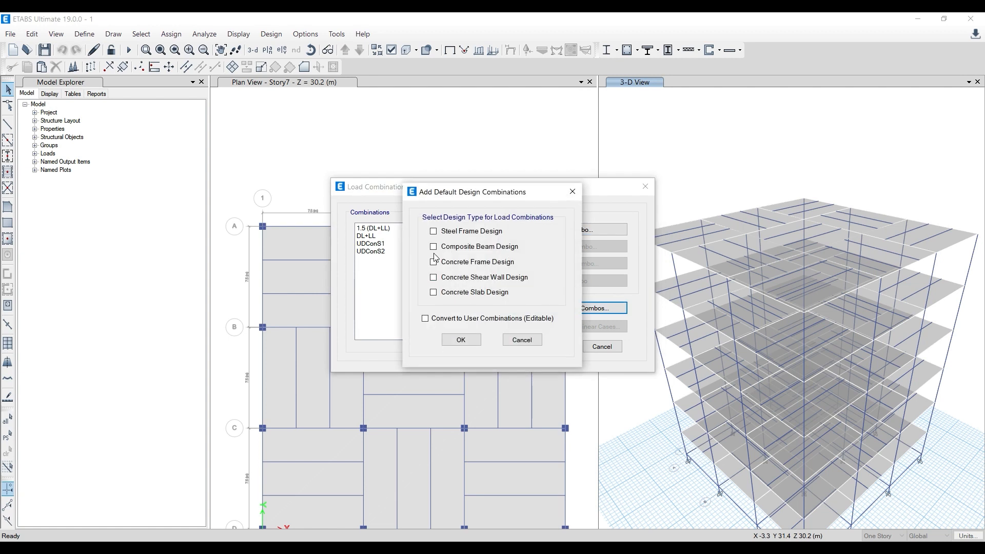
pyautogui.click(434, 262)
pyautogui.click(432, 320)
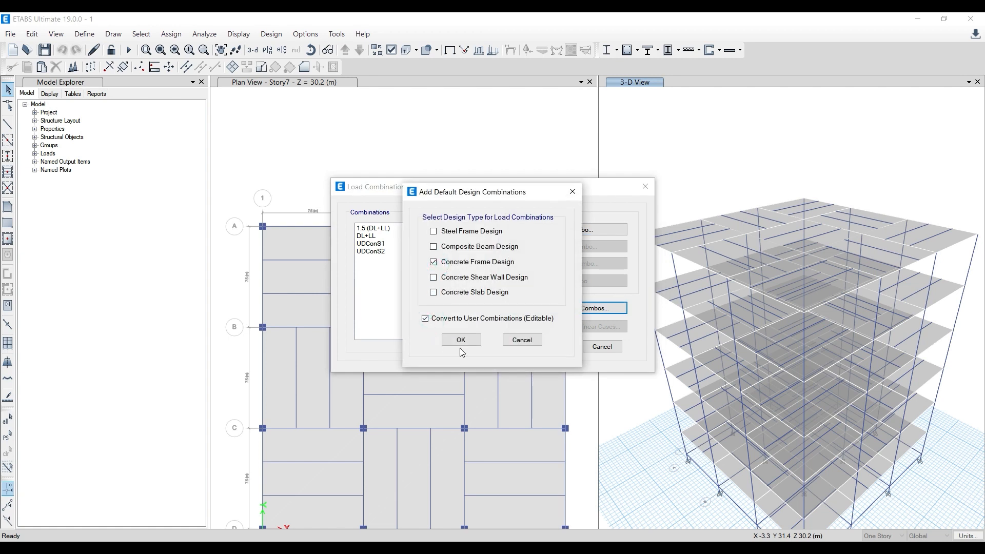
pyautogui.click(572, 191)
pyautogui.click(380, 252)
pyautogui.click(646, 186)
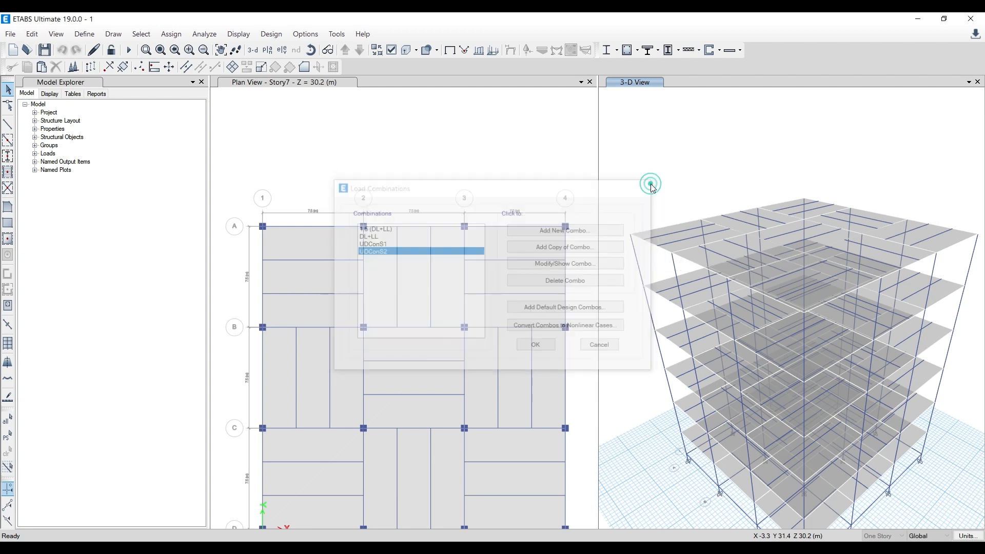
# - Return to the ETABS model and run the structural analysis
pyautogui.click(475, 163)
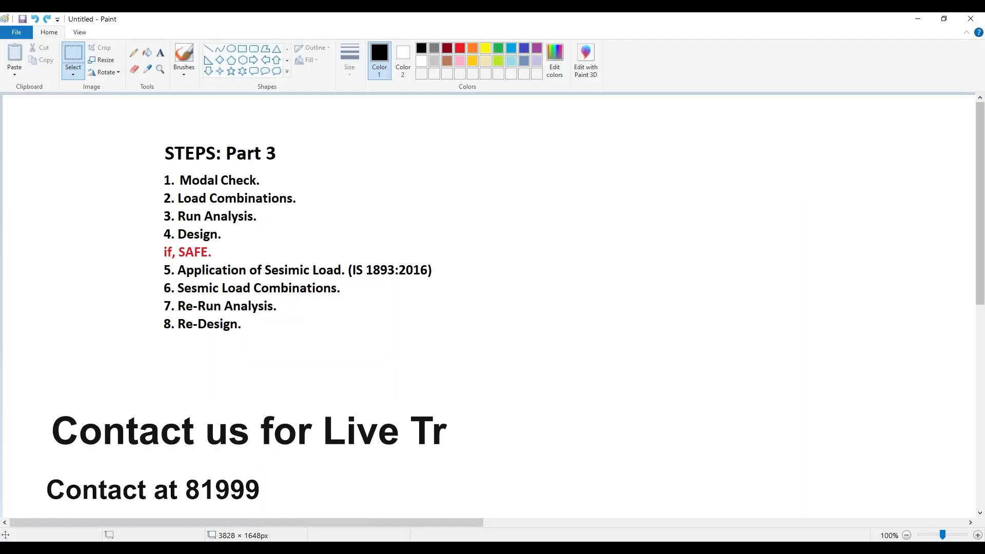
pyautogui.click(922, 18)
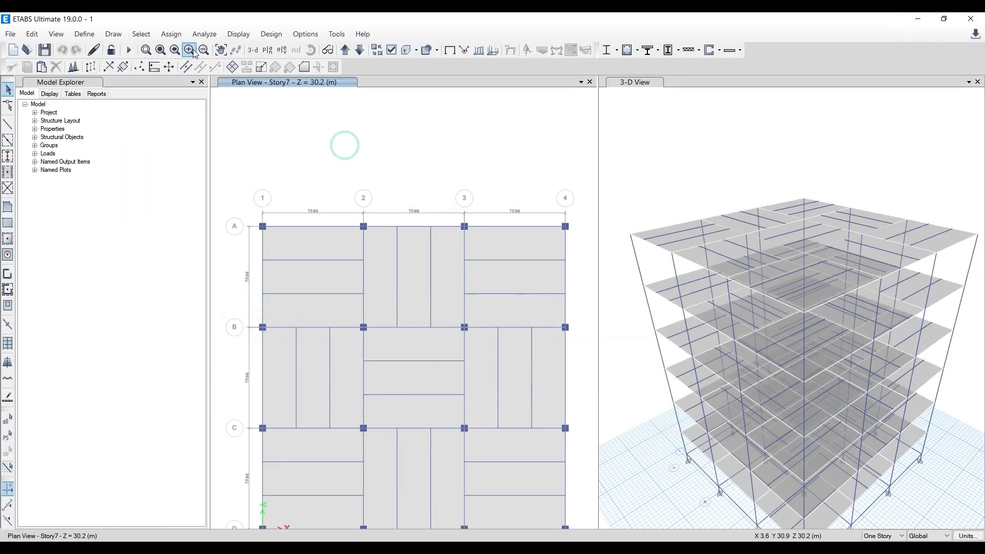
pyautogui.click(204, 34)
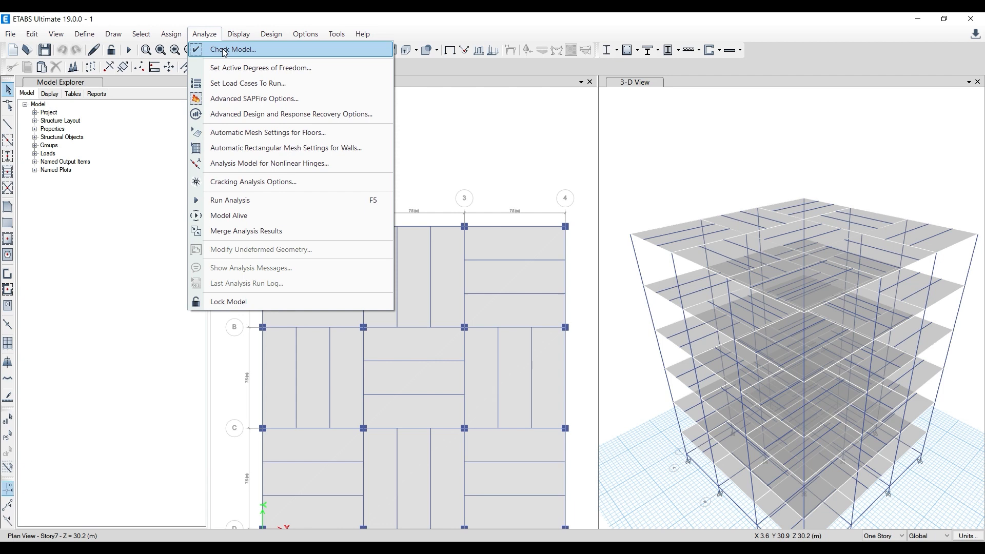
pyautogui.click(230, 203)
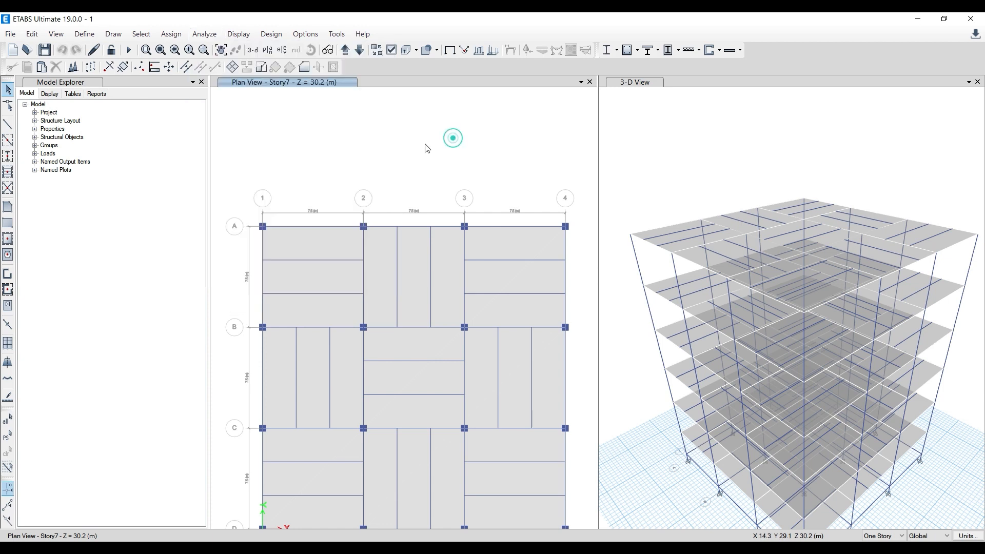
pyautogui.click(132, 53)
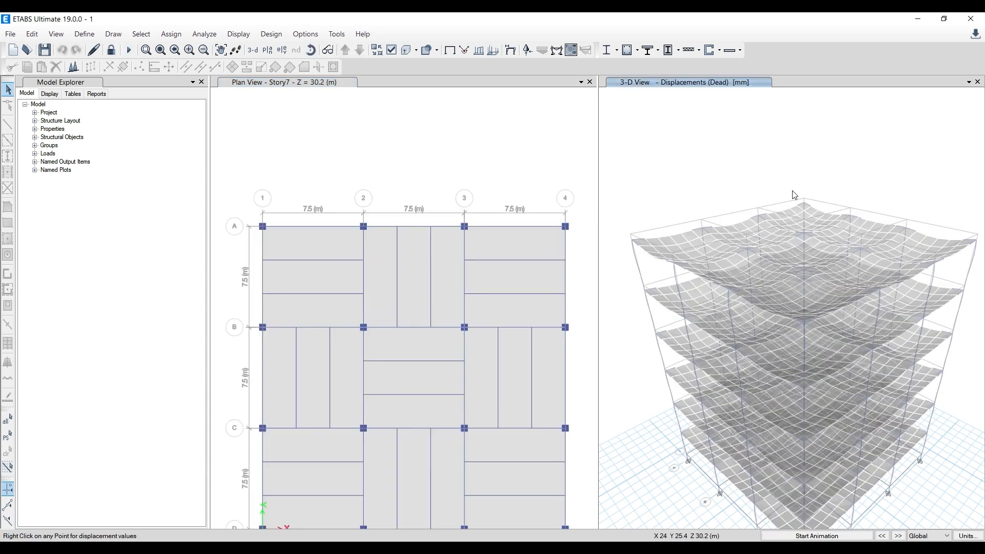
pyautogui.scroll(-3, 323, 150)
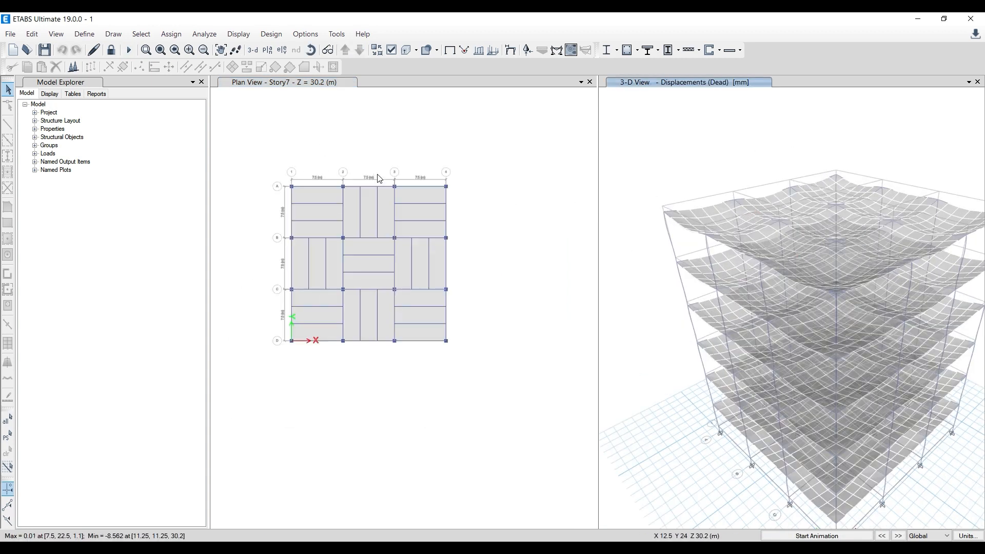
pyautogui.scroll(3, 329, 121)
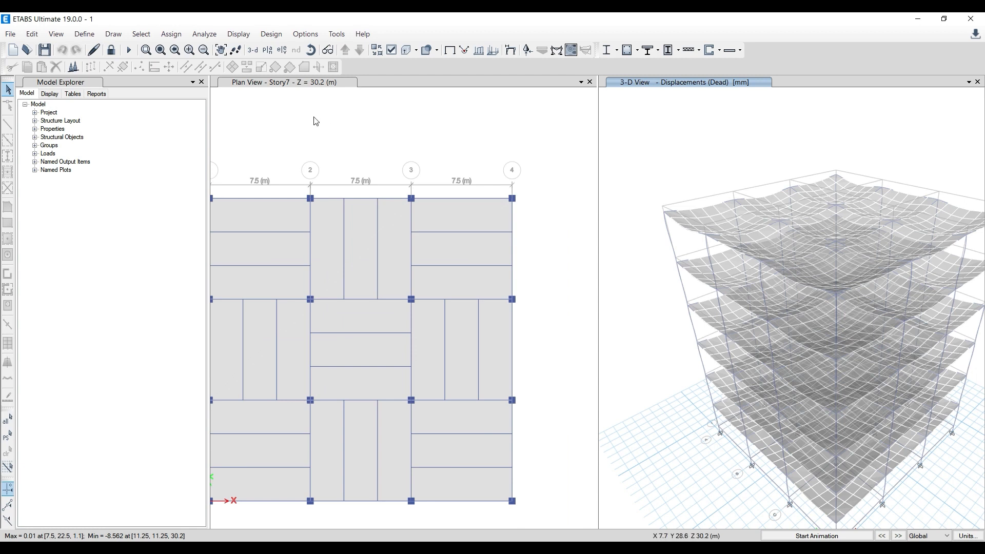
pyautogui.scroll(-3, 418, 260)
pyautogui.scroll(3, 374, 193)
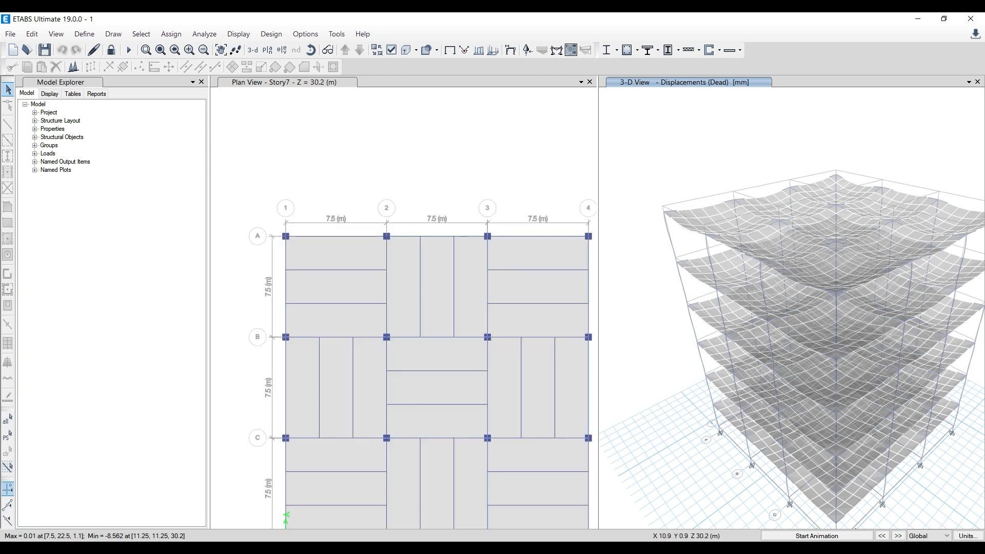
pyautogui.click(436, 548)
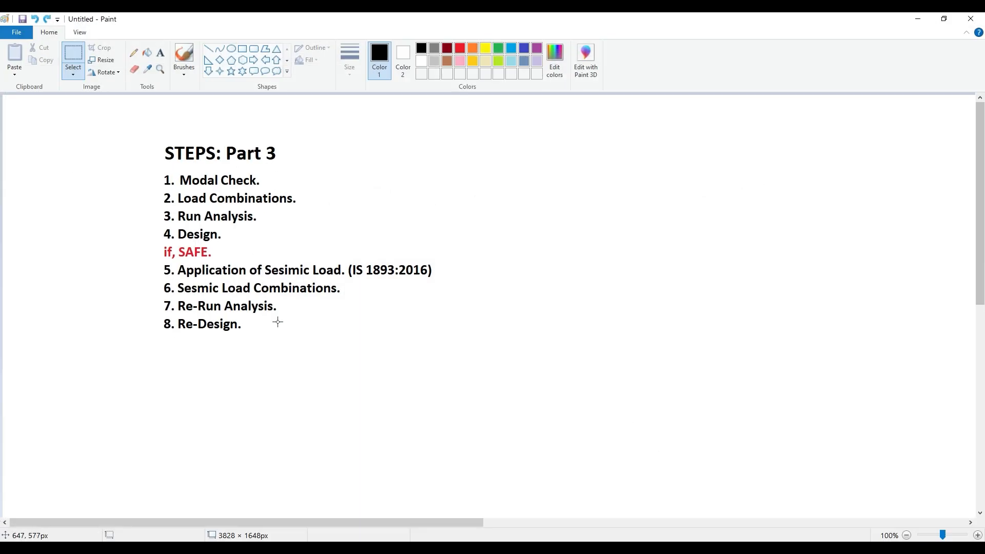
pyautogui.click(922, 19)
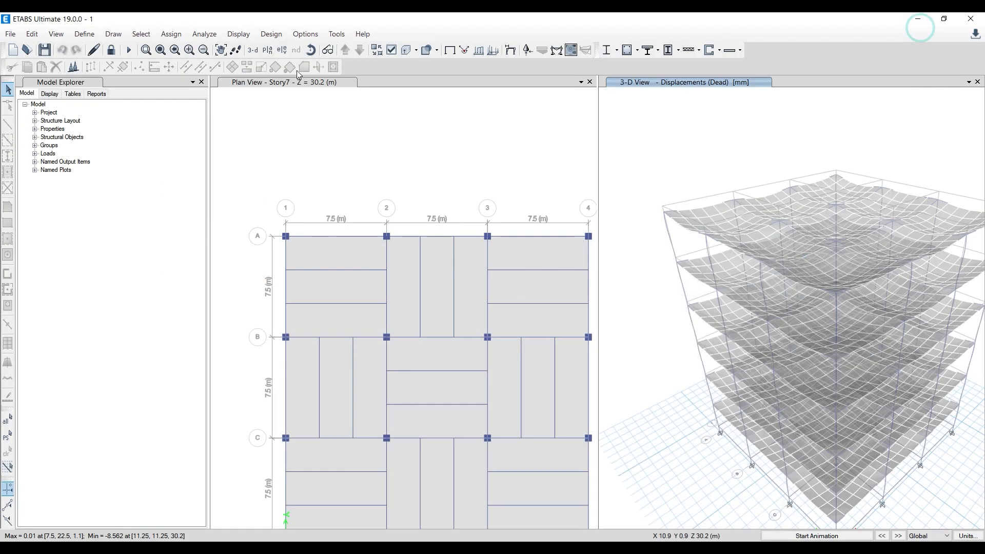
# - Review the Concrete Frame Design preferences for IS 456:2000 and close them without changes
pyautogui.click(280, 38)
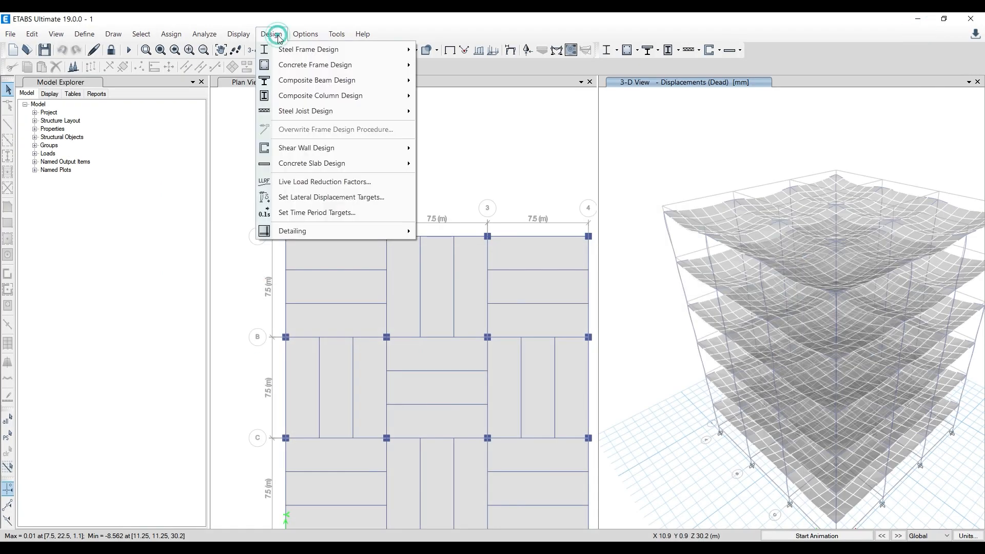
pyautogui.moveTo(296, 70)
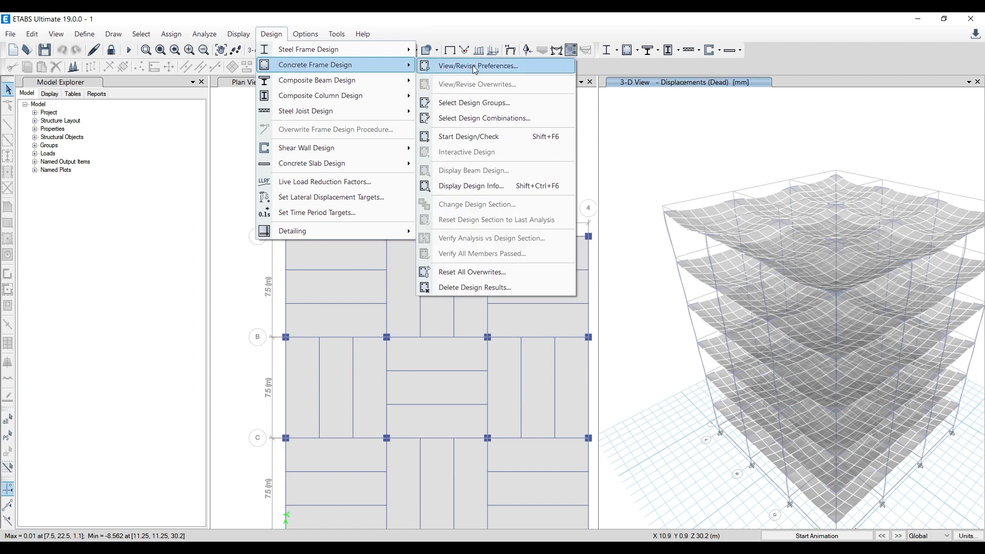
pyautogui.click(530, 72)
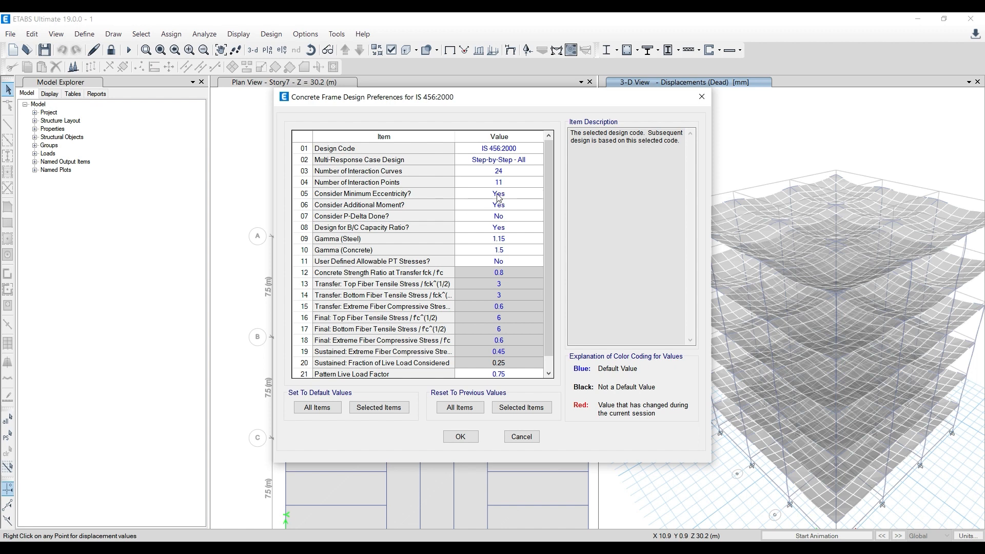
pyautogui.moveTo(551, 205)
pyautogui.mouseDown()
pyautogui.moveTo(549, 251)
pyautogui.moveTo(550, 205)
pyautogui.mouseUp()
pyautogui.click(702, 96)
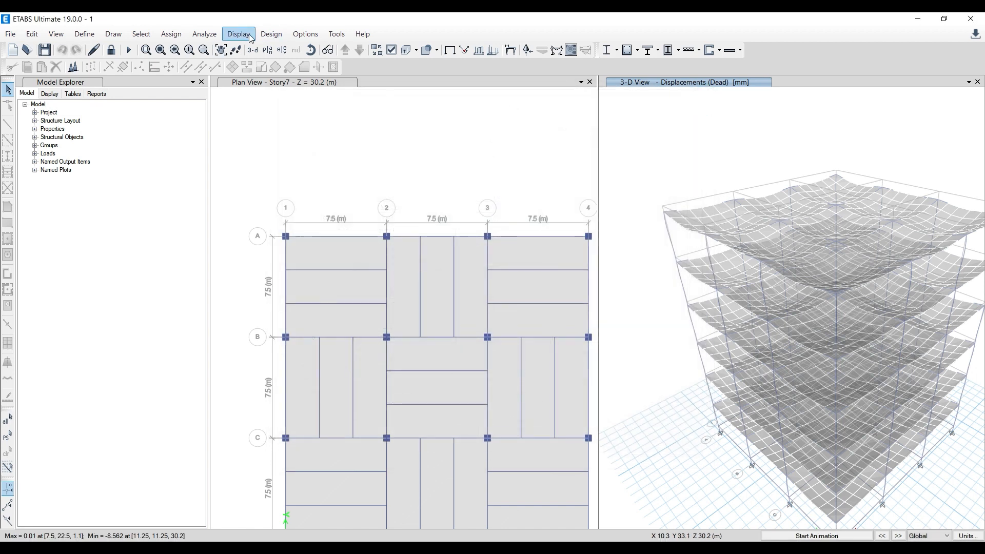
# - Add combinations 1.5 (DL+LL) and DL+LL to the design combinations for Concrete Frame Design and accept the selection
pyautogui.click(271, 34)
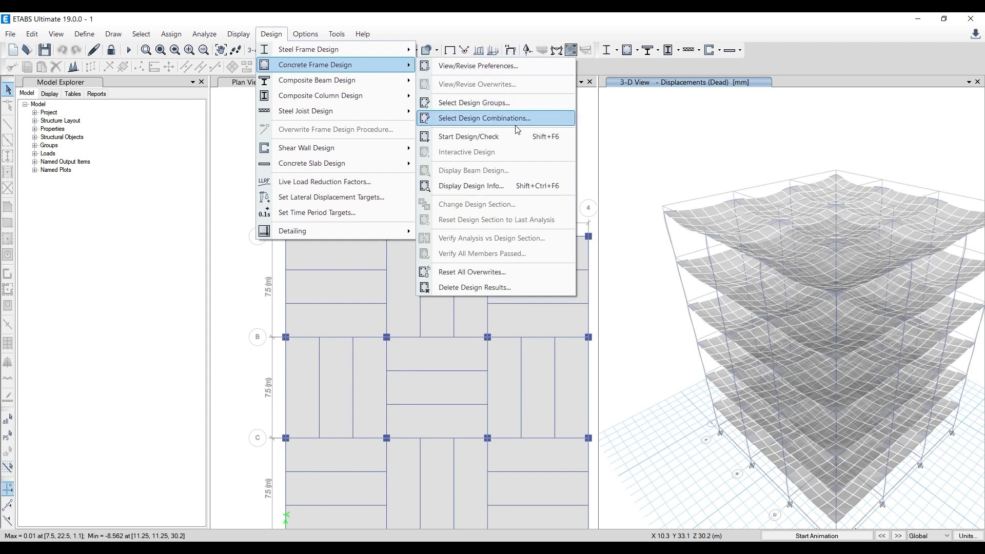
pyautogui.click(303, 30)
pyautogui.click(272, 34)
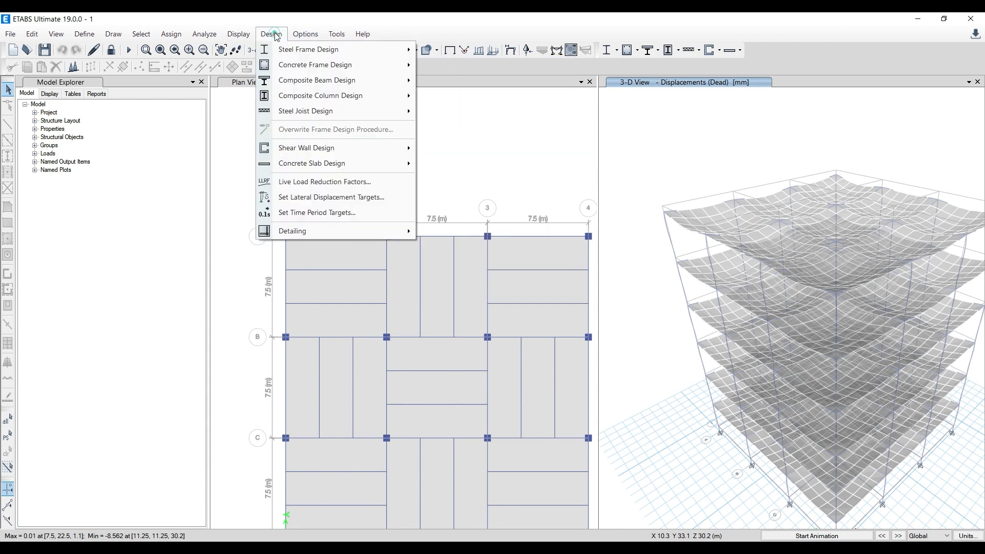
pyautogui.moveTo(318, 64)
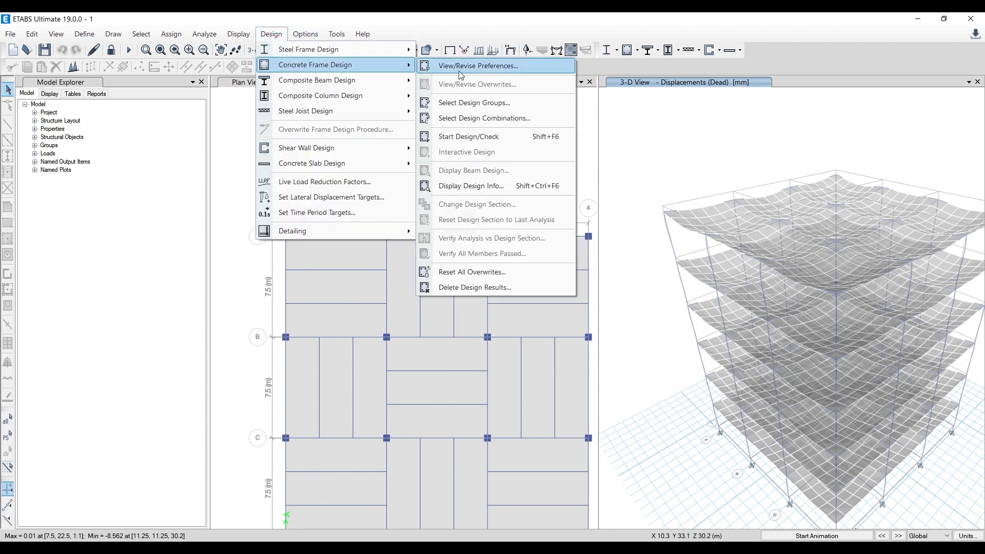
pyautogui.click(518, 123)
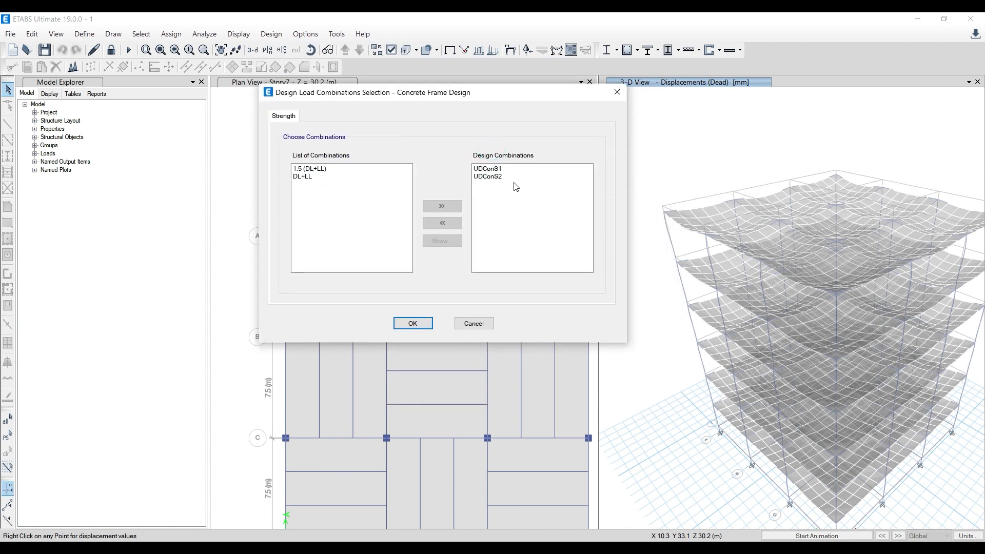
pyautogui.click(315, 169)
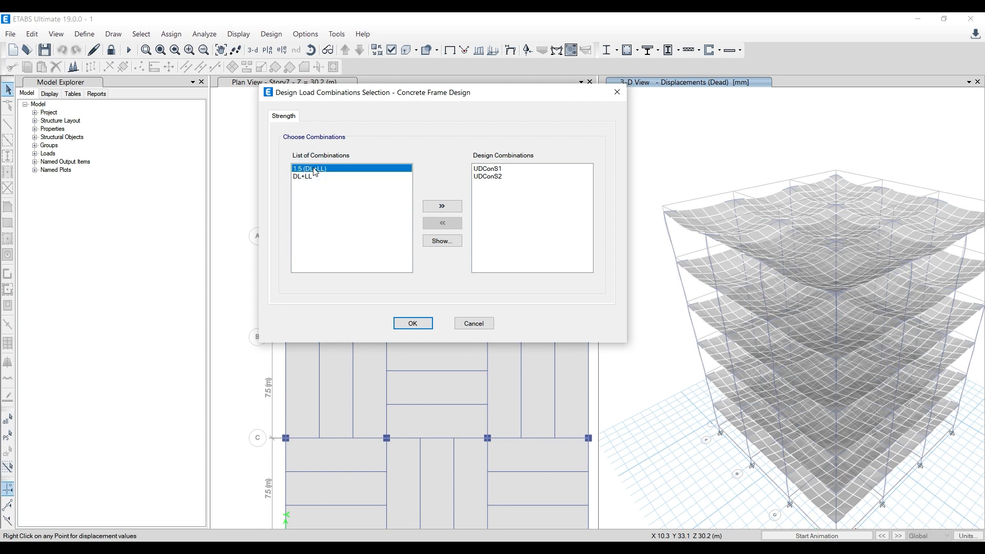
pyautogui.click(441, 206)
pyautogui.click(295, 170)
pyautogui.click(441, 206)
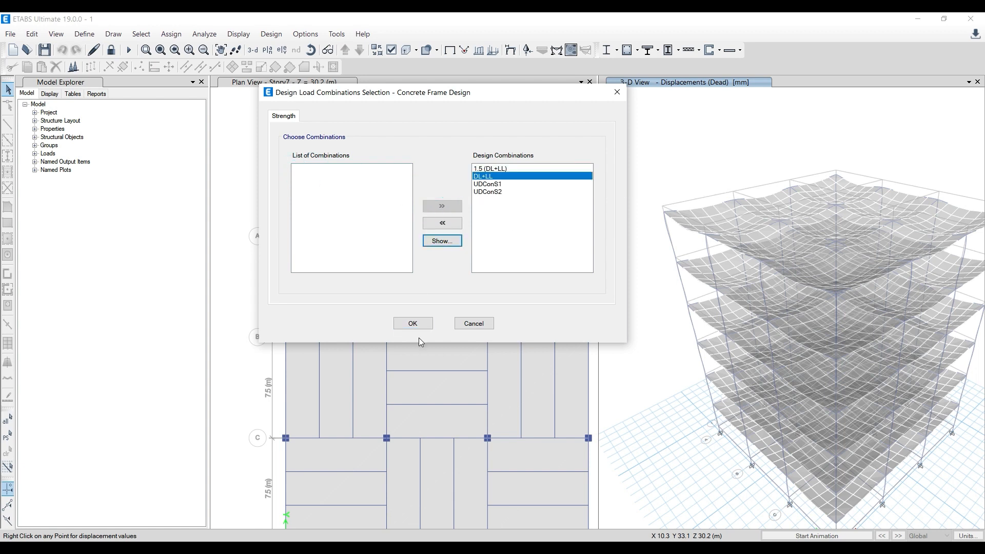
pyautogui.click(414, 324)
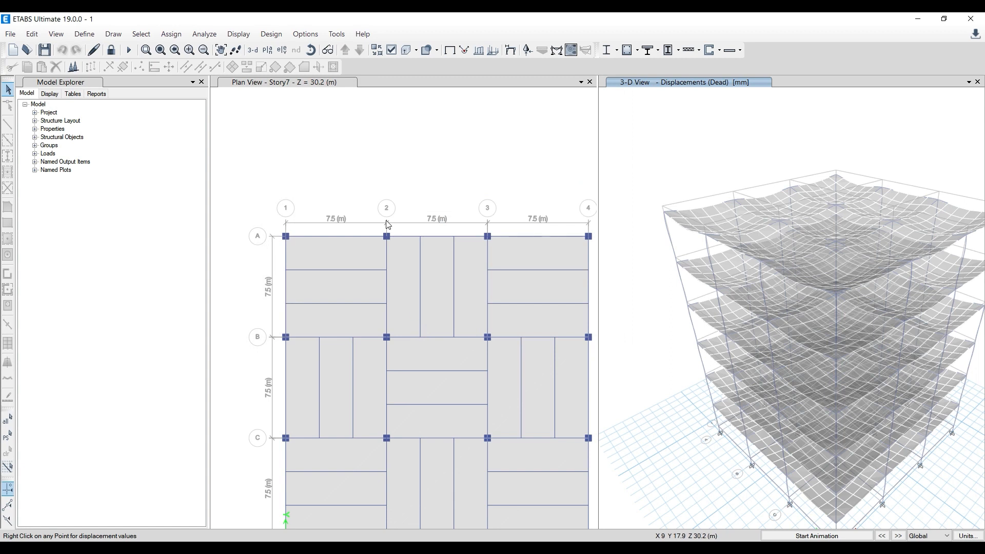
# - Look through the available design codes in the Concrete Frame Design preferences and close them without changes
pyautogui.click(274, 36)
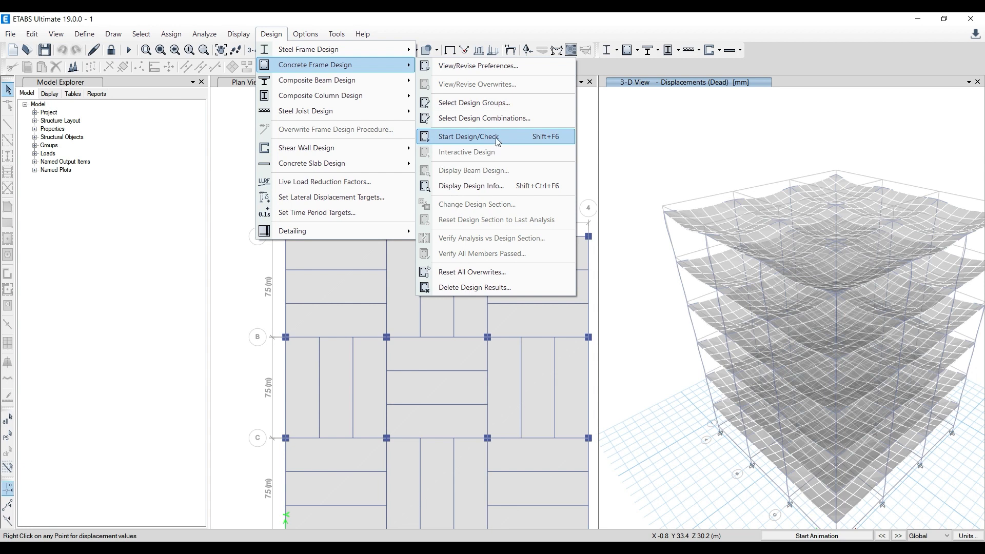
pyautogui.click(499, 66)
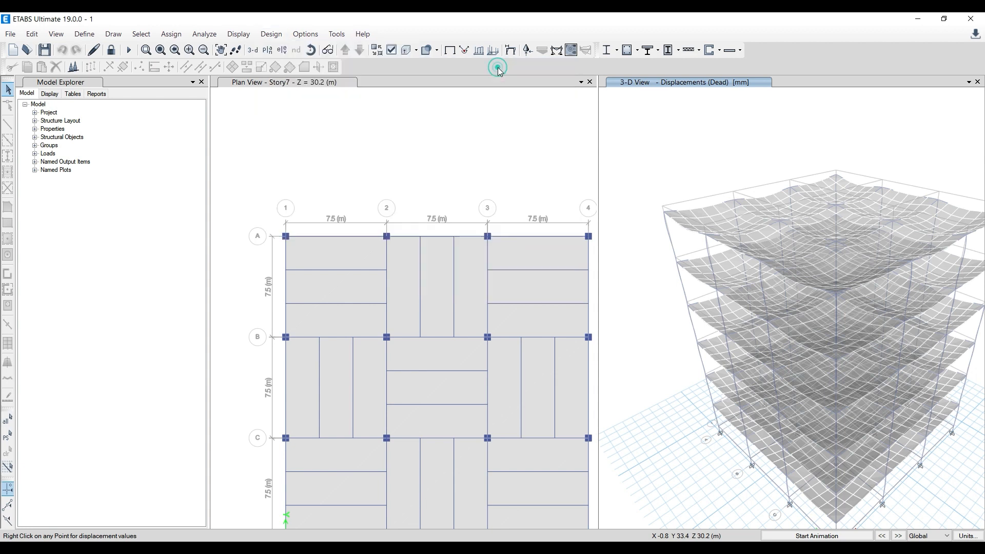
pyautogui.click(537, 149)
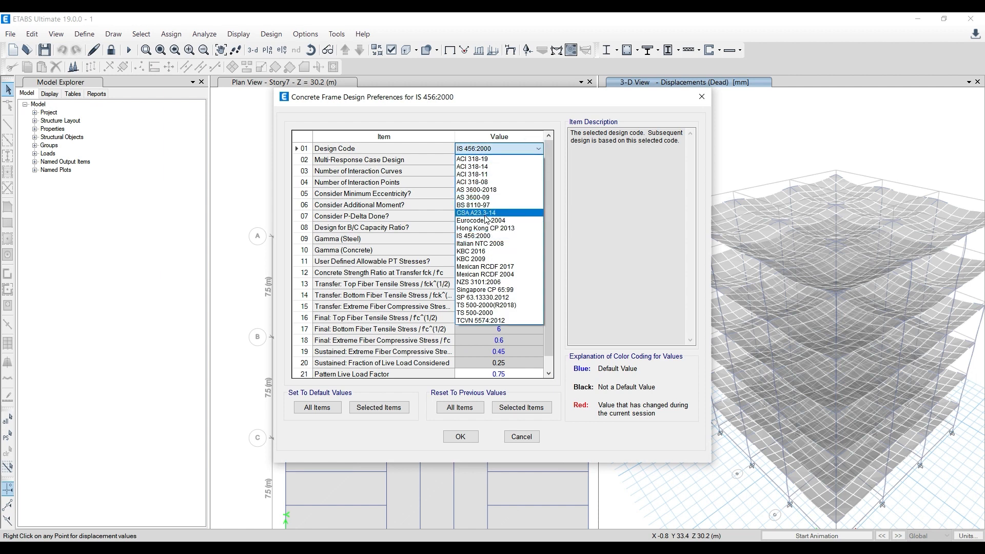
pyautogui.click(558, 148)
pyautogui.click(701, 96)
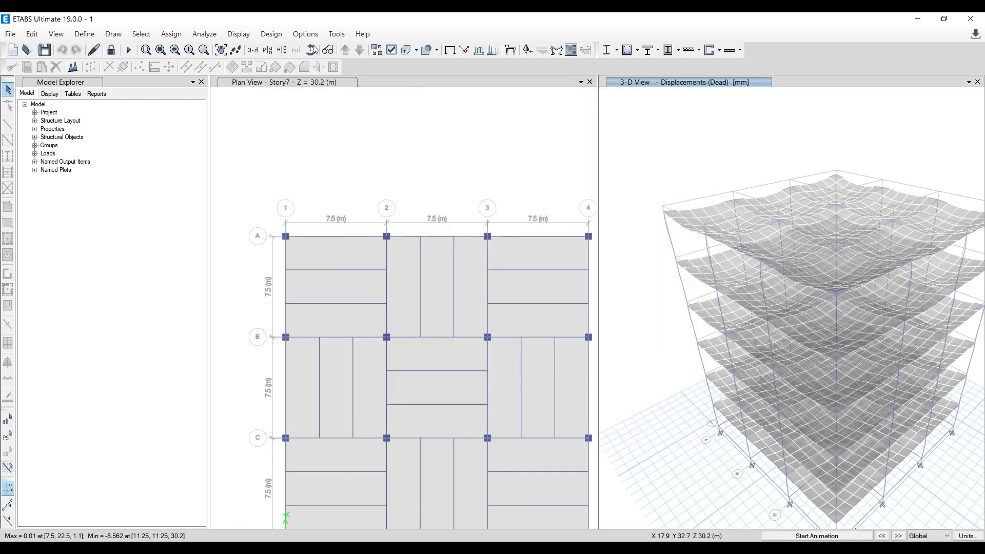
# - Check the design combinations selected for Concrete Frame Design and close the selection without changes
pyautogui.click(240, 35)
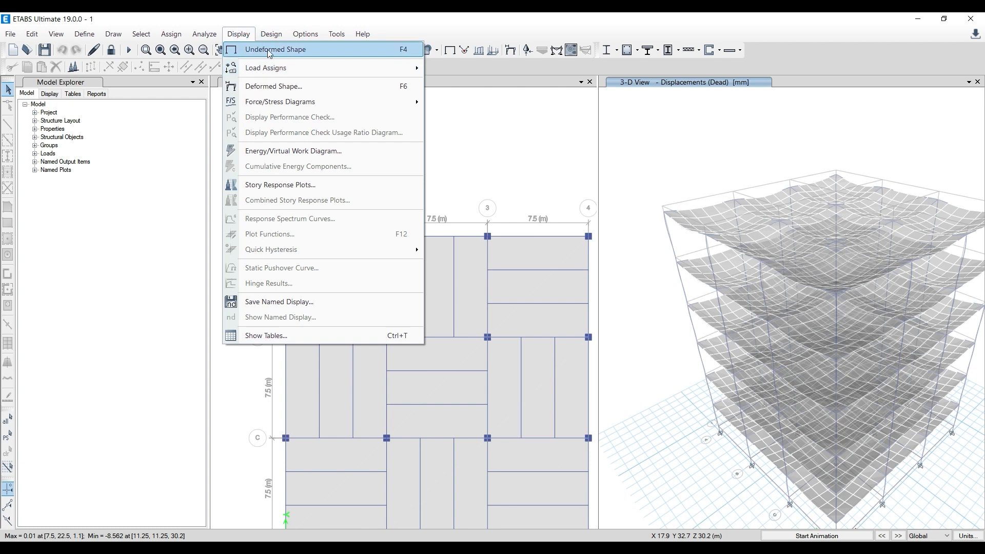
pyautogui.moveTo(269, 35)
pyautogui.moveTo(408, 68)
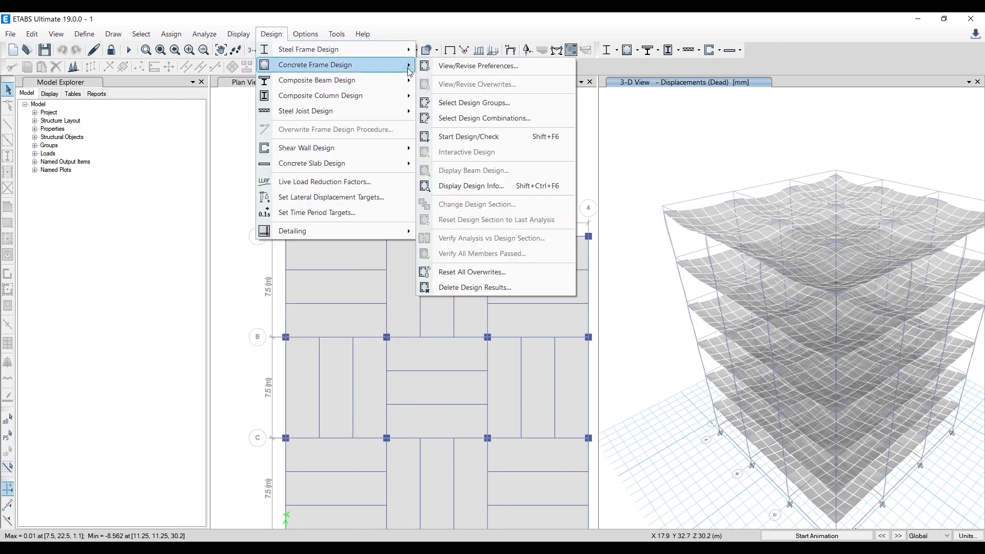
pyautogui.click(491, 119)
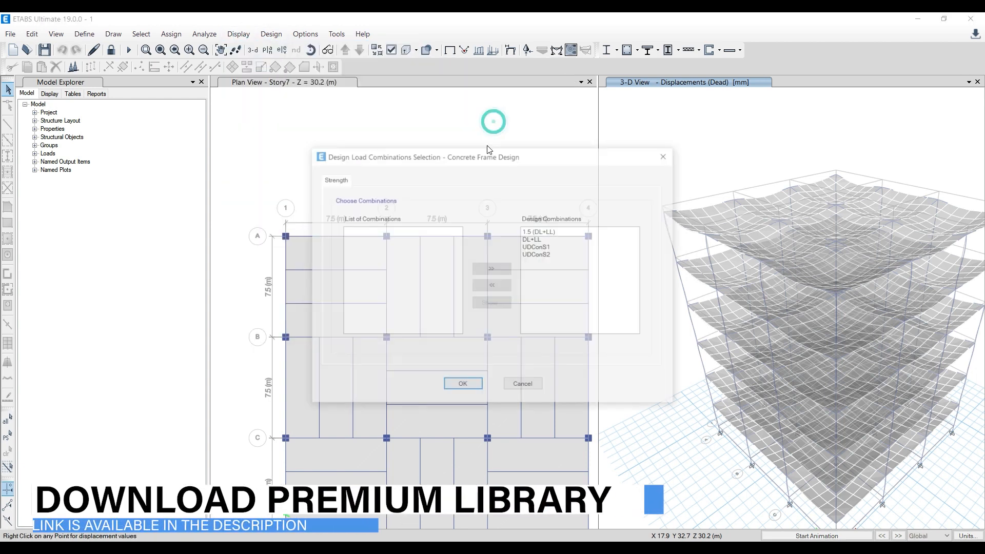
pyautogui.moveTo(546, 254)
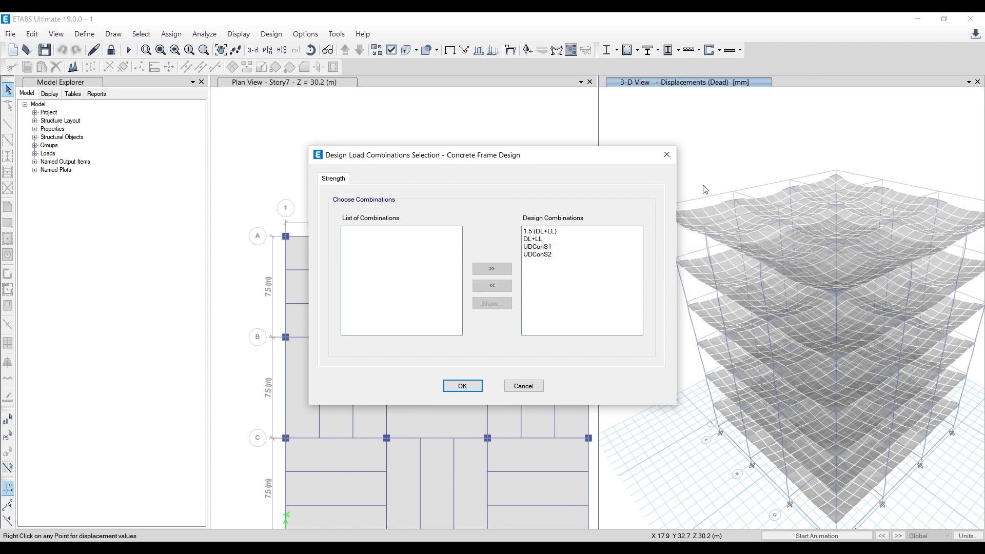
pyautogui.click(662, 156)
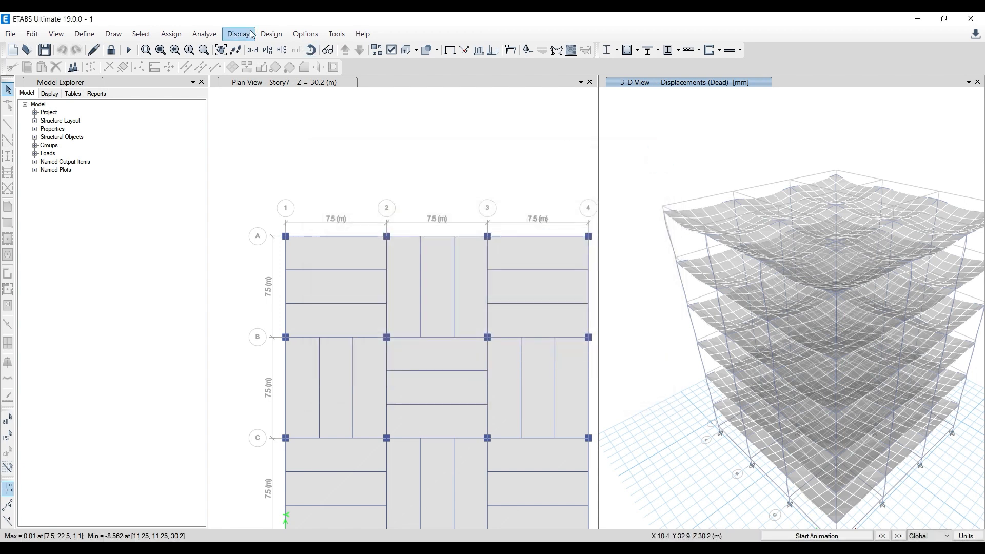
# - Run the Concrete Frame Design check on the building
pyautogui.click(271, 34)
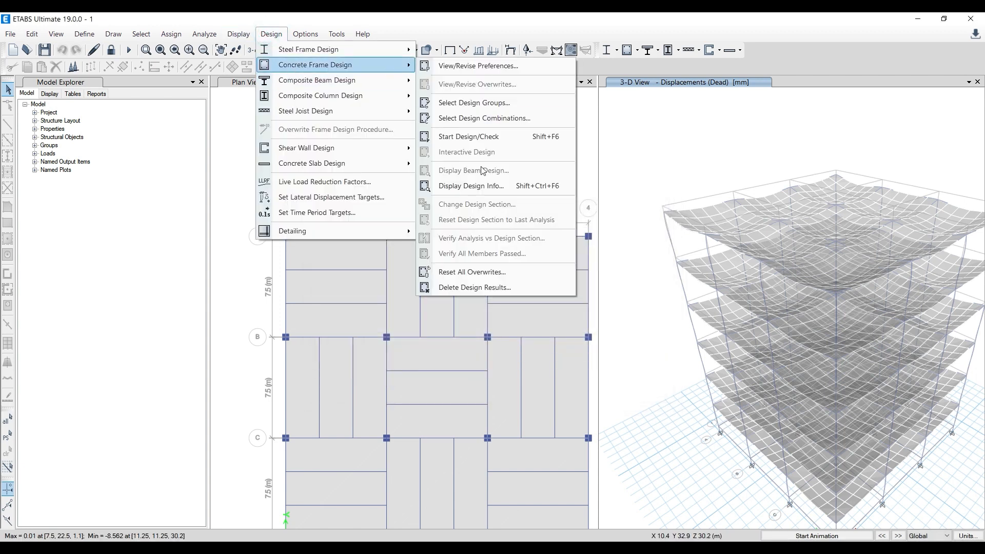
pyautogui.click(485, 137)
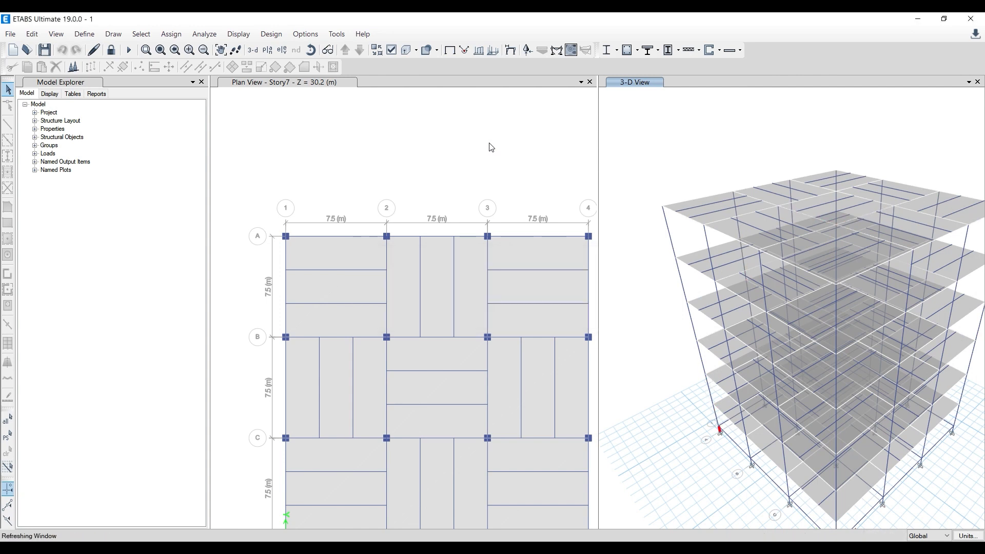
pyautogui.click(672, 134)
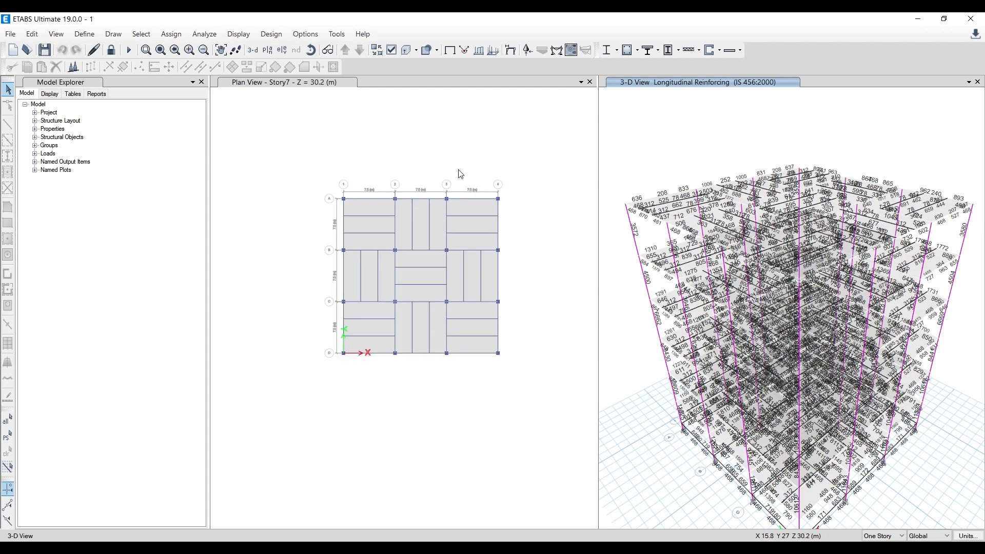
pyautogui.scroll(3, 460, 175)
# - Verify whether all concrete frame members pass the design check and dismiss the message
pyautogui.click(271, 34)
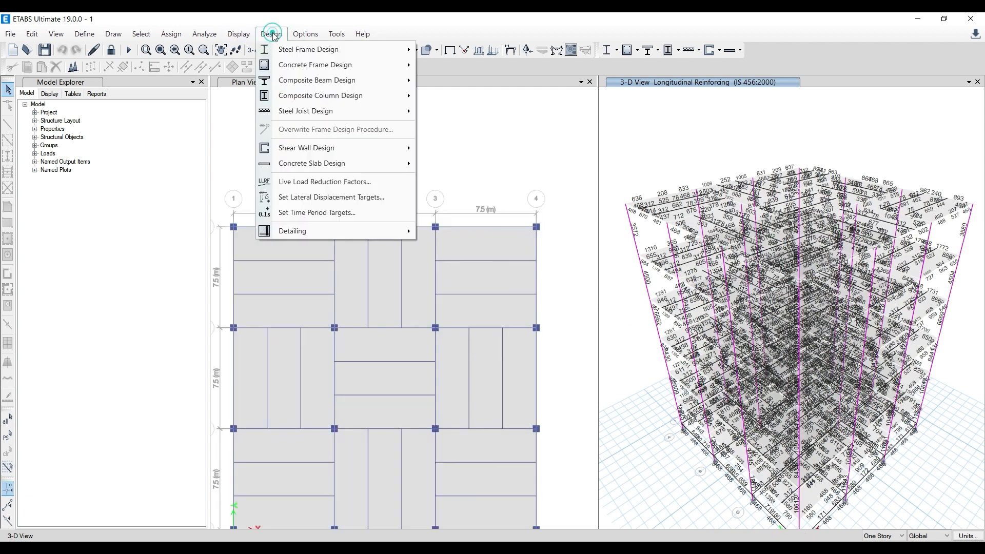
pyautogui.moveTo(354, 64)
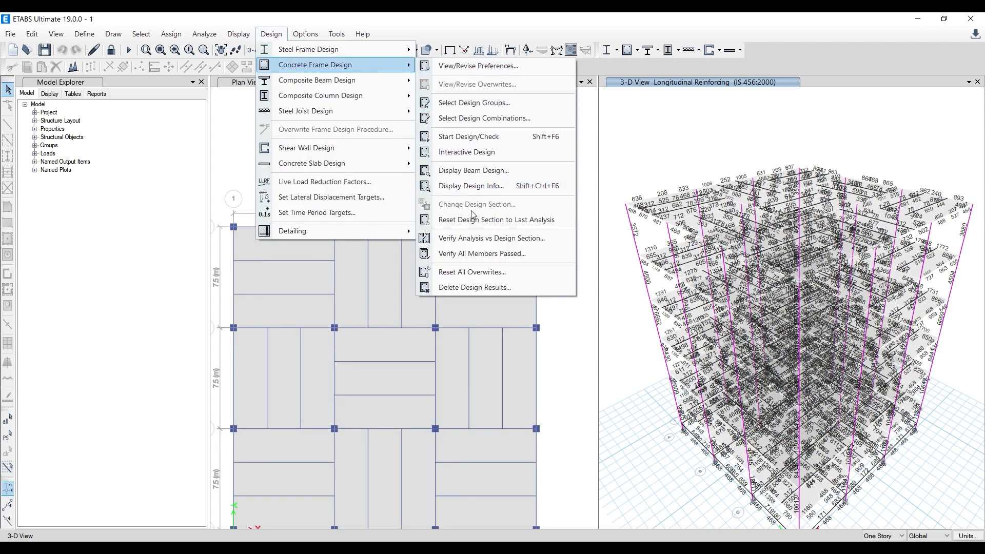
pyautogui.click(483, 254)
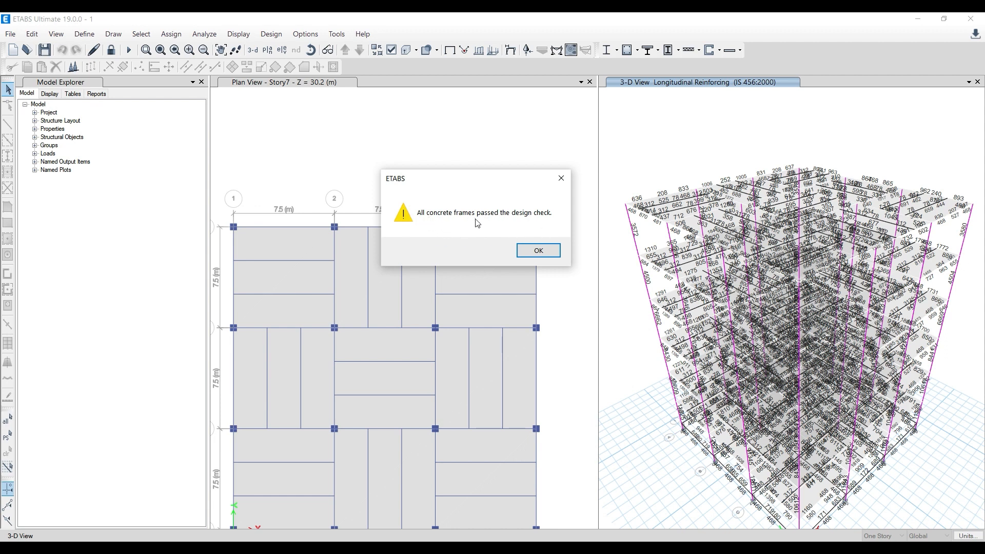
pyautogui.click(550, 251)
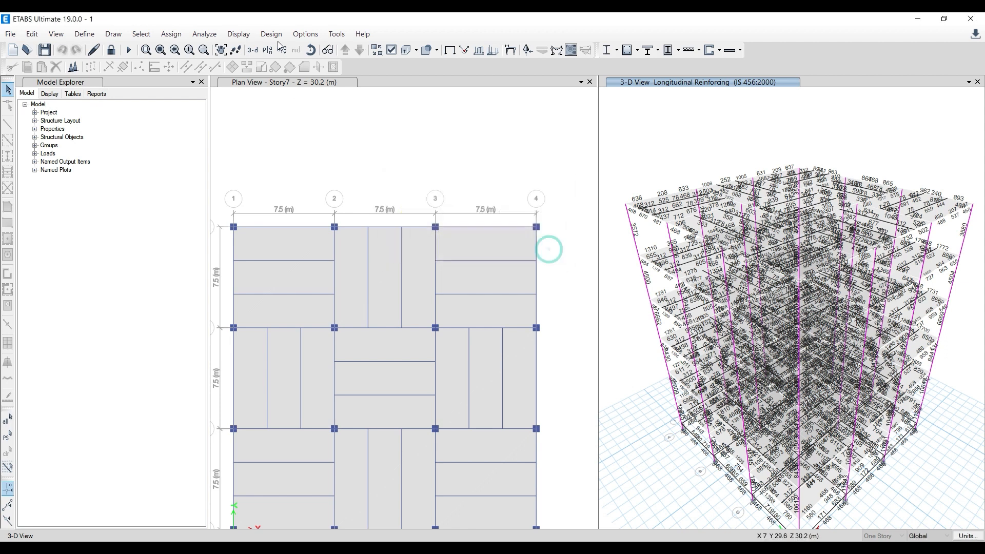
# - Recheck the design code in the Concrete Frame Design preferences and close them without changes
pyautogui.click(271, 34)
pyautogui.moveTo(286, 64)
pyautogui.click(479, 67)
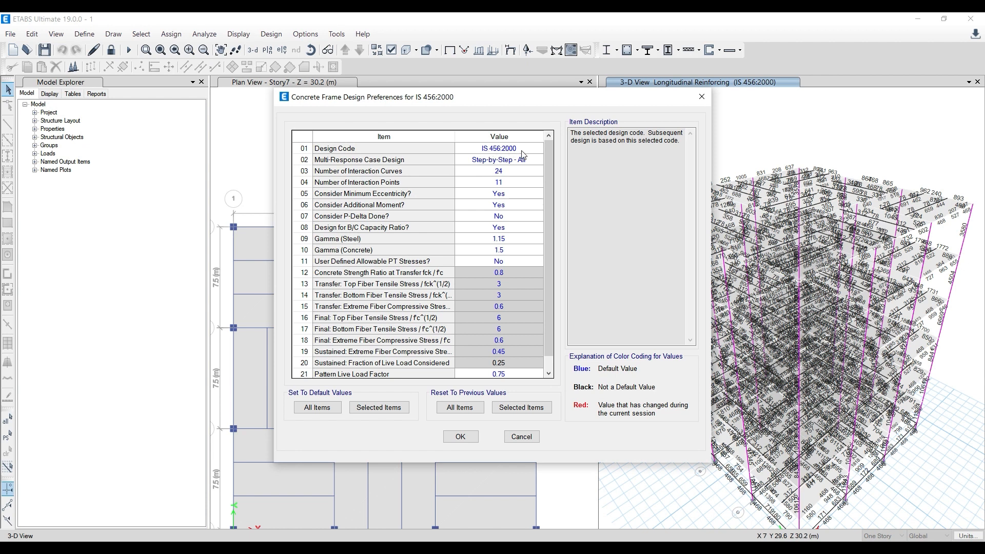
pyautogui.click(702, 96)
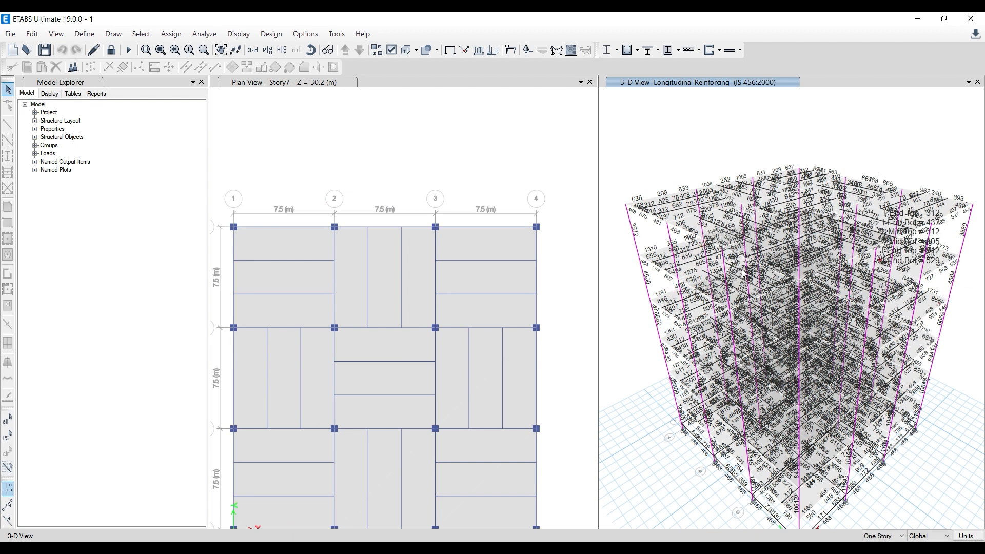
# - Switch to the browser's Advance Etabs + Safe + RCDC Diploma Course page and apply the coupon WELCOME50
pyautogui.click(493, 163)
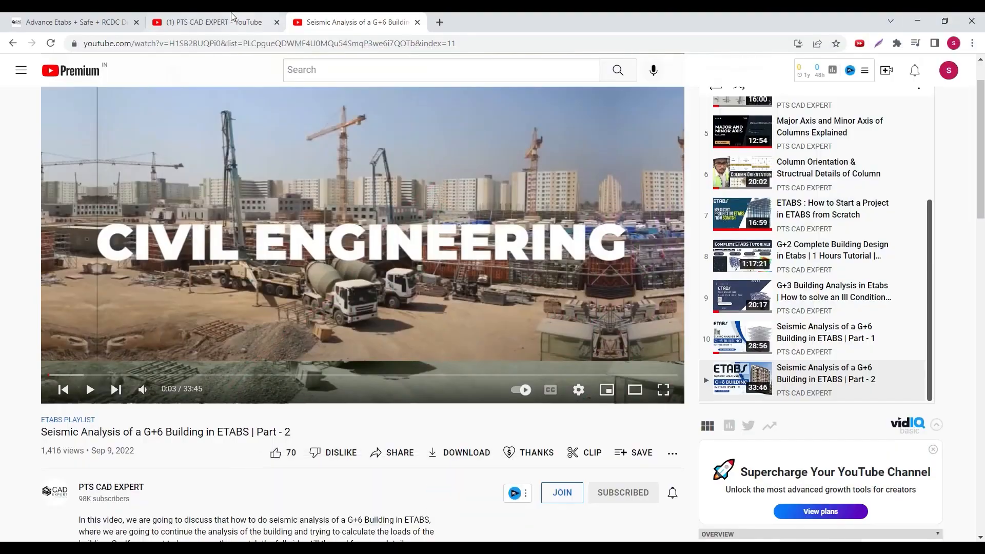
pyautogui.click(105, 23)
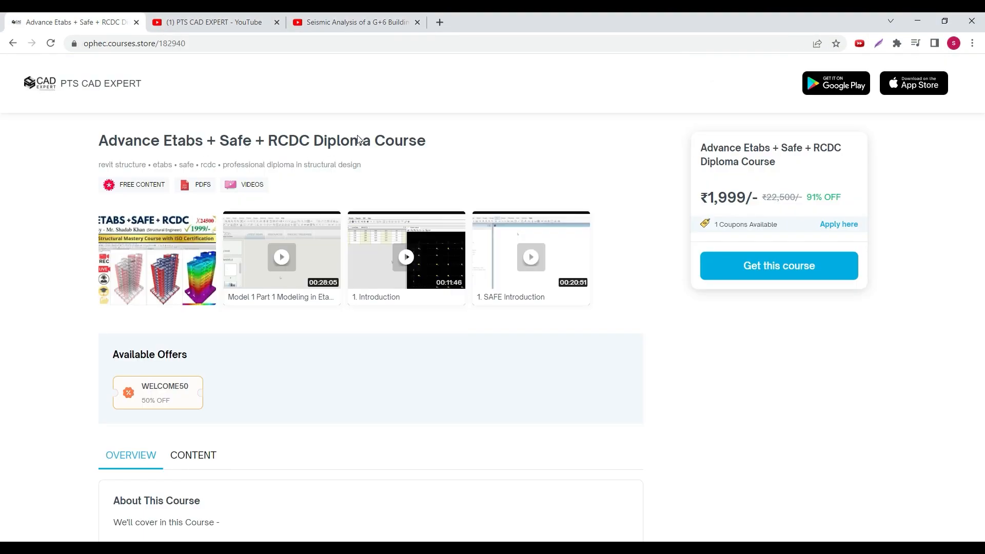
pyautogui.click(842, 224)
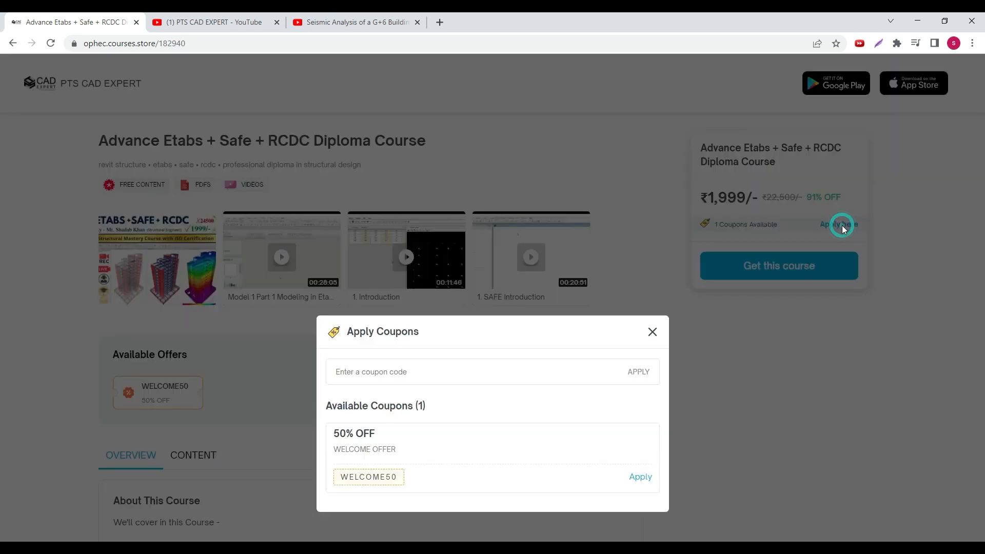
pyautogui.click(639, 362)
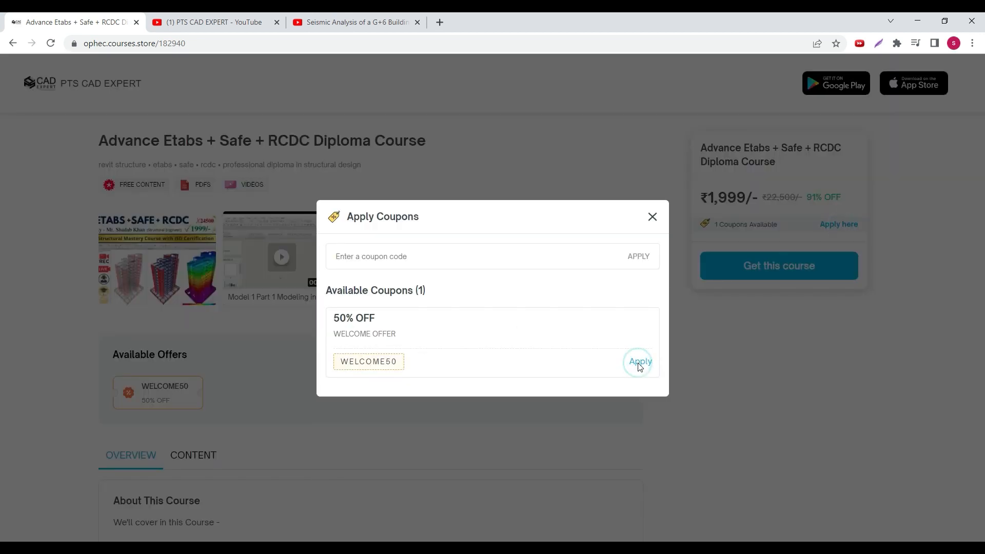
pyautogui.click(492, 377)
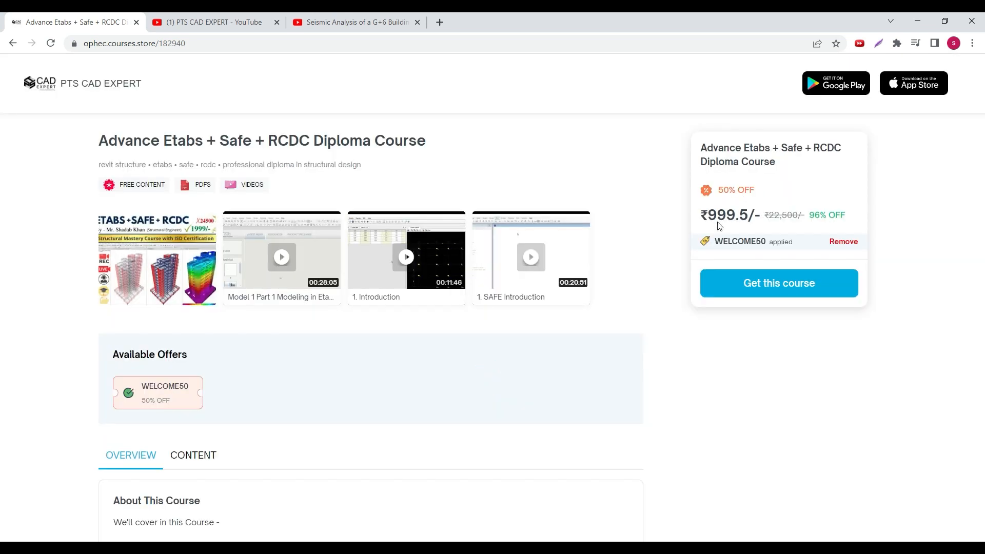
# - Open the full course description and read through its syllabus
pyautogui.scroll(-5, 482, 314)
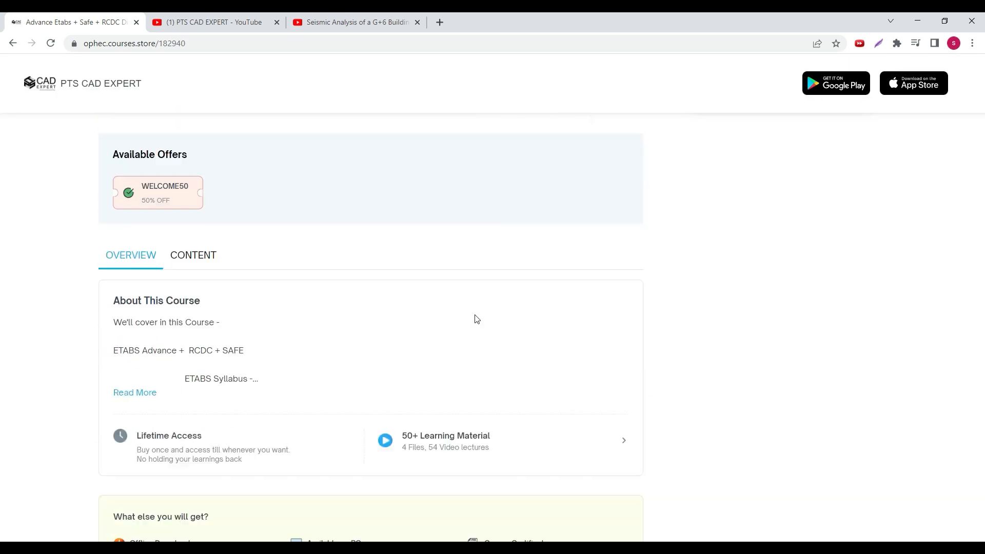
pyautogui.click(143, 300)
pyautogui.scroll(-9, 411, 267)
pyautogui.scroll(-12, 400, 277)
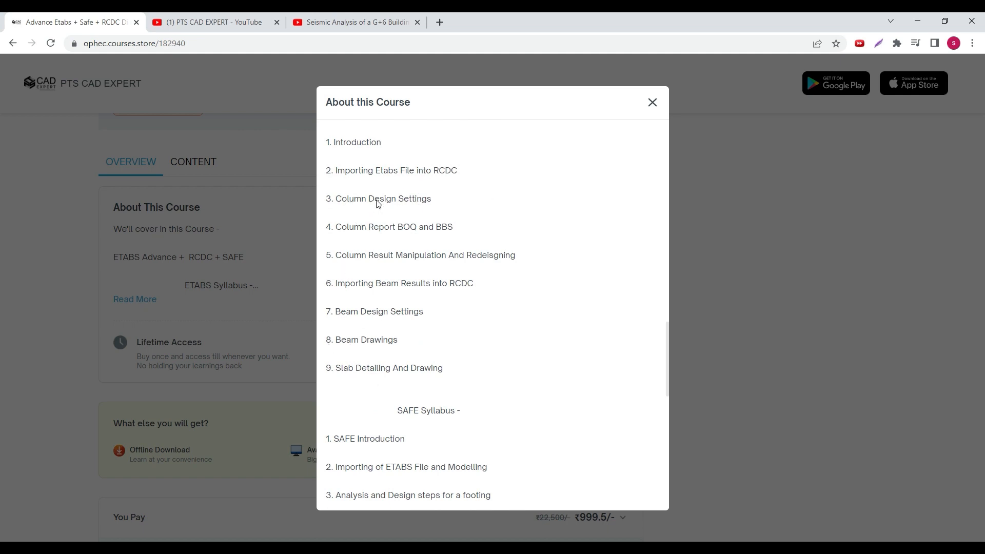
pyautogui.scroll(4, 382, 208)
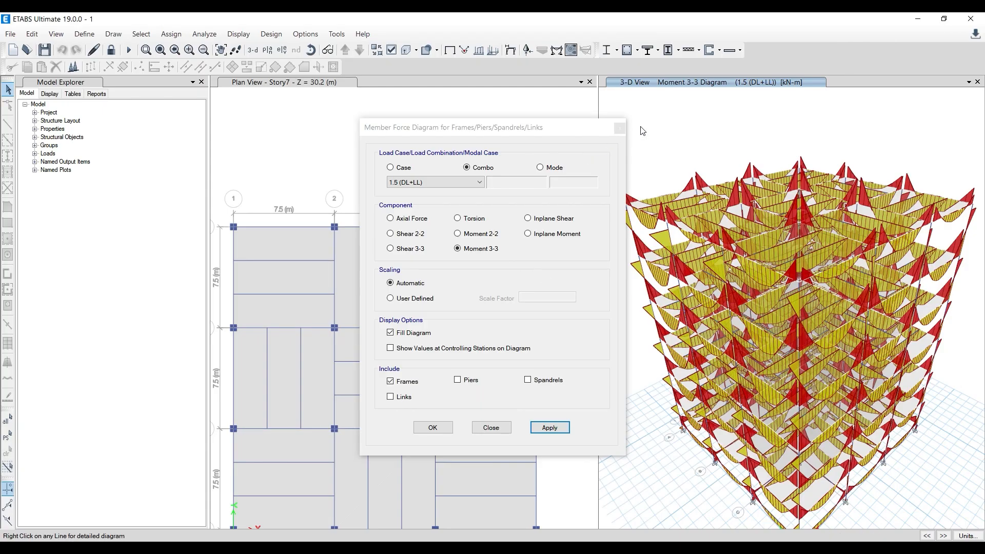
# - Close the member force diagram settings in ETABS and return to the course page in the browser
pyautogui.click(622, 128)
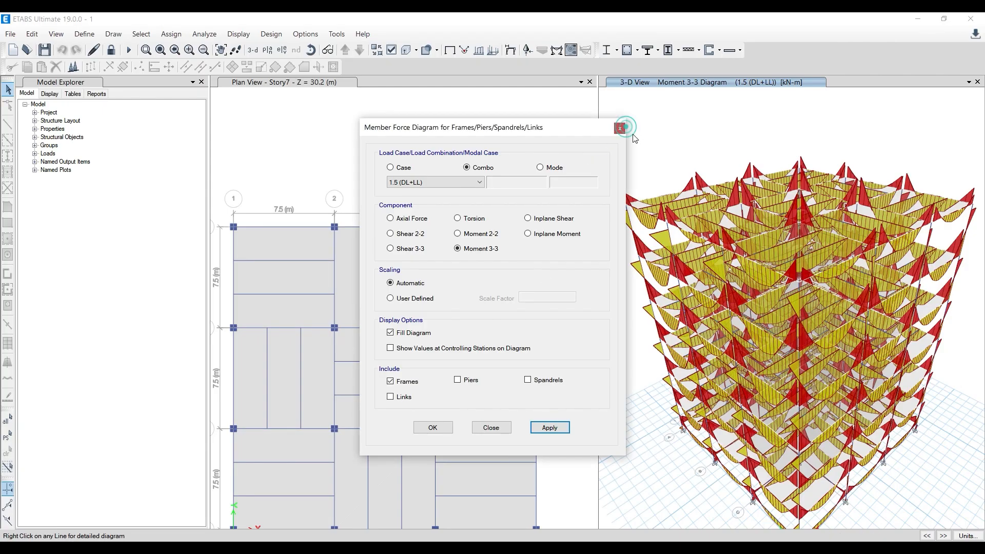
pyautogui.click(620, 130)
pyautogui.click(917, 20)
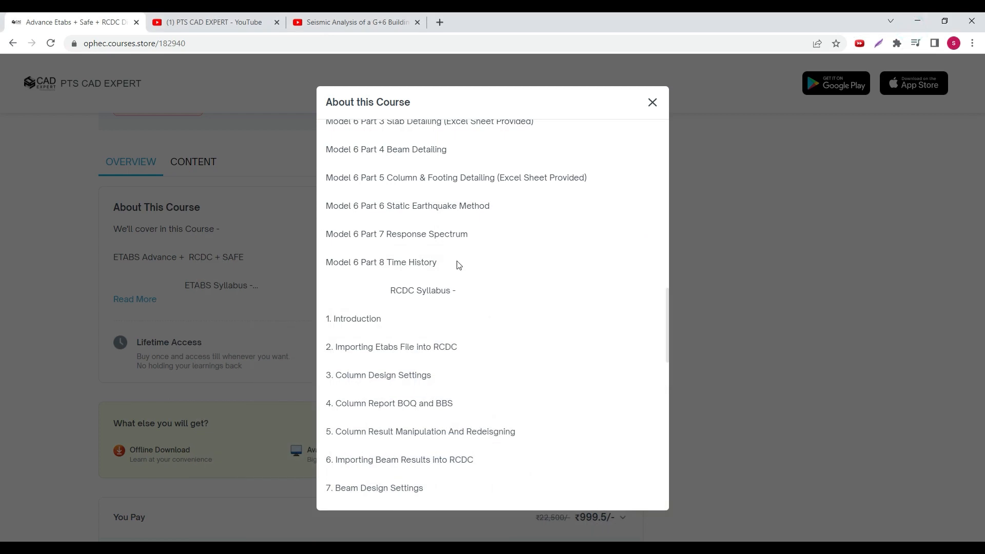
# - Examine the ETABS, RCDC and SAFE syllabus topics in the course description and close it
pyautogui.scroll(4, 468, 275)
pyautogui.scroll(-10, 471, 276)
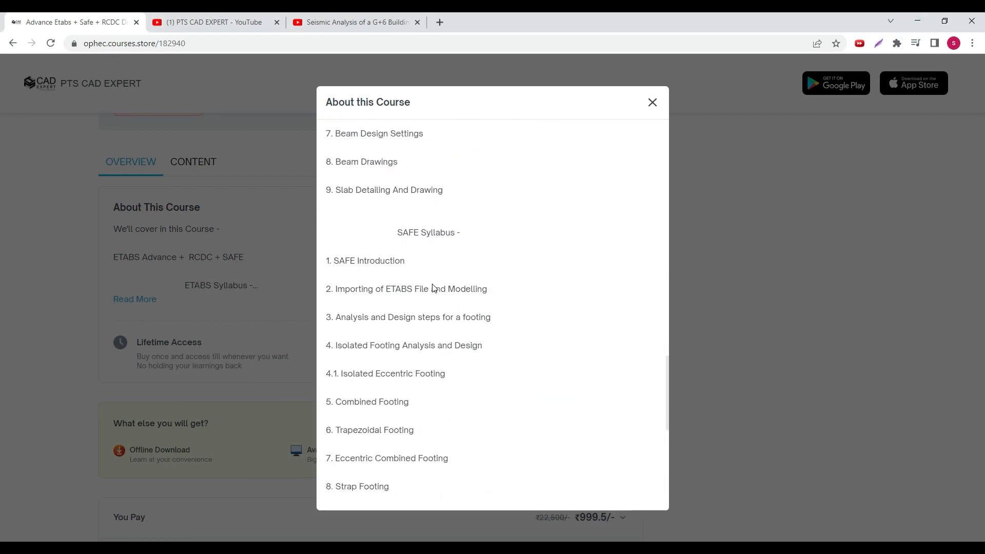
pyautogui.scroll(-2, 410, 279)
pyautogui.scroll(-2, 381, 292)
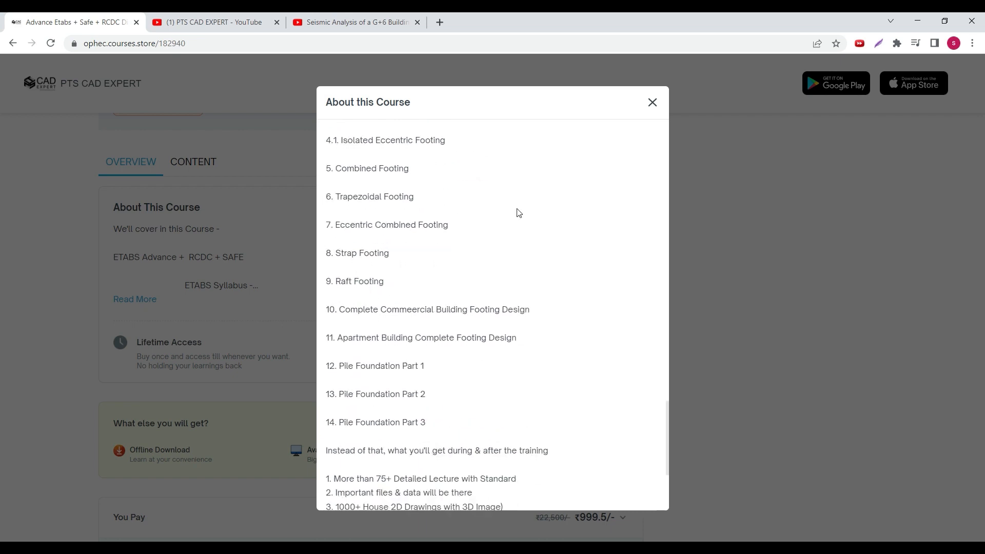
pyautogui.scroll(-1, 413, 339)
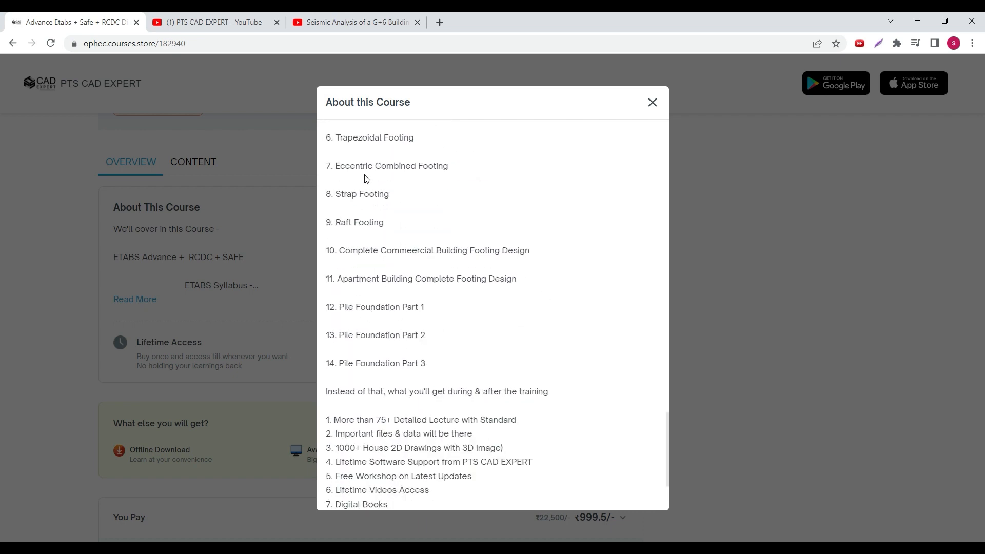
pyautogui.scroll(2, 353, 234)
pyautogui.scroll(-4, 392, 385)
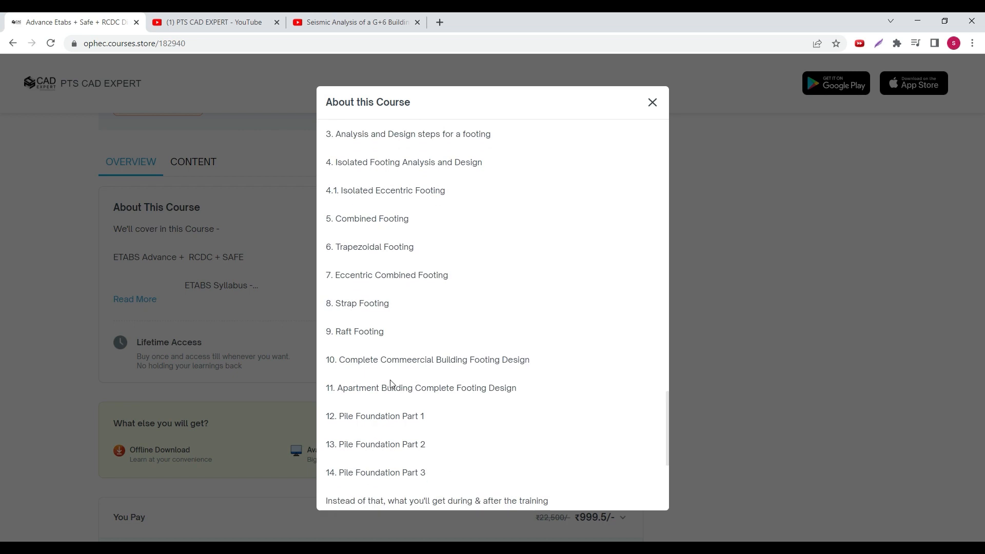
pyautogui.scroll(4, 394, 391)
pyautogui.scroll(13, 394, 391)
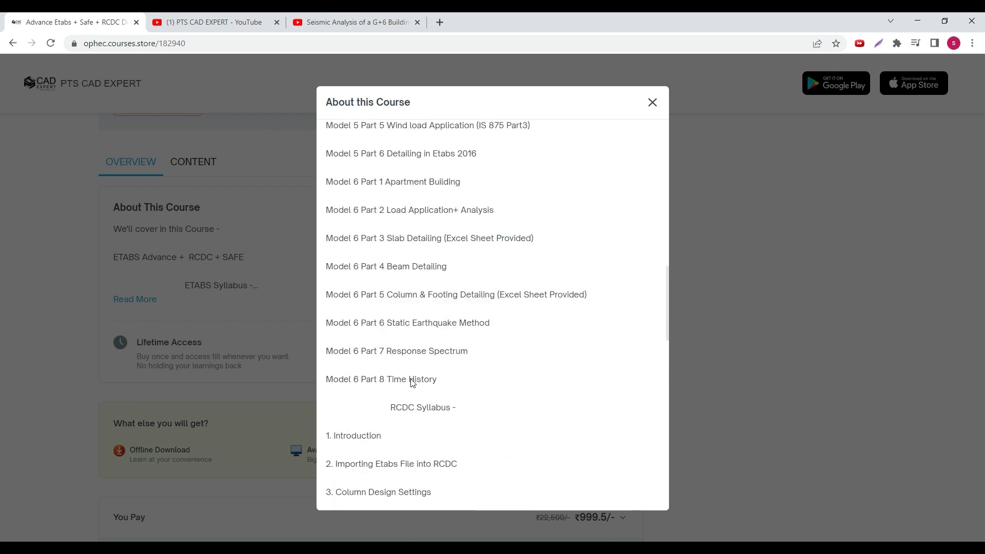
pyautogui.click(652, 103)
pyautogui.scroll(5, 472, 389)
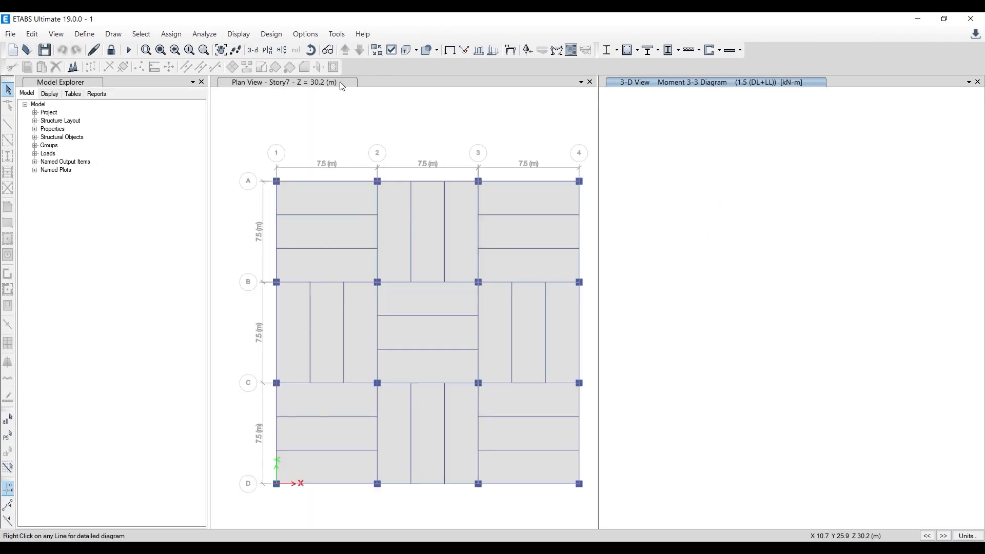
# - Look at the member force diagram settings, check the Part 3 steps list in Paint, and return to the ETABS model
pyautogui.click(557, 50)
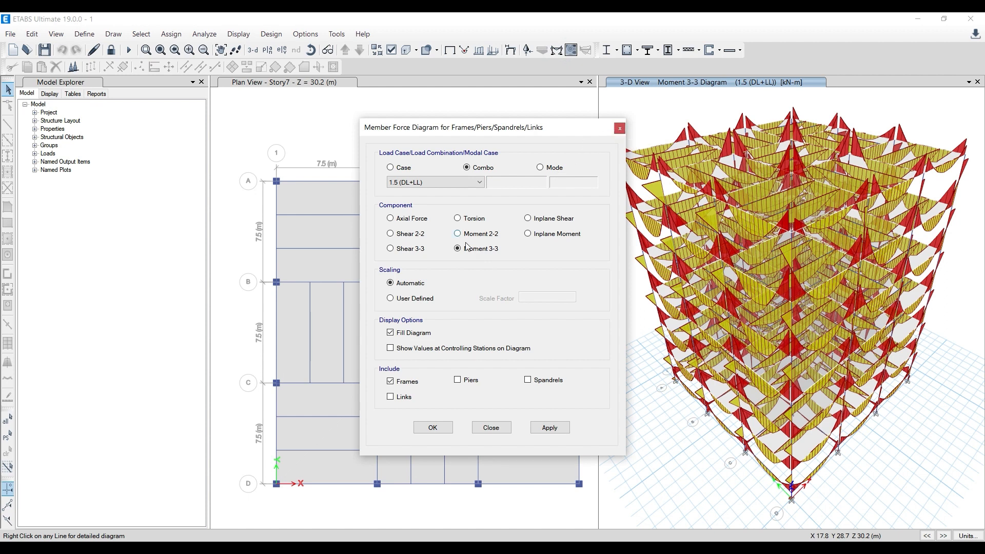
pyautogui.click(619, 127)
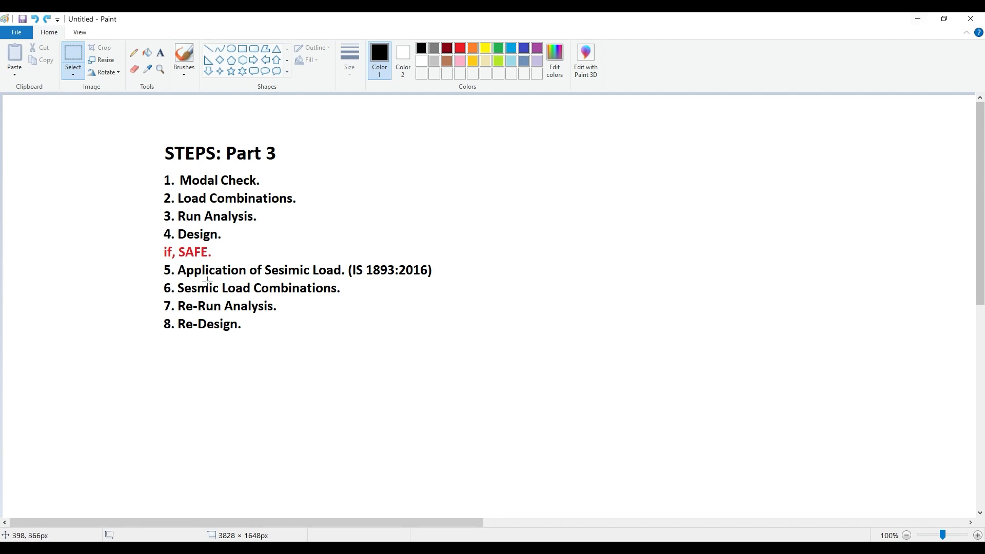
pyautogui.click(919, 18)
pyautogui.click(493, 124)
pyautogui.click(642, 114)
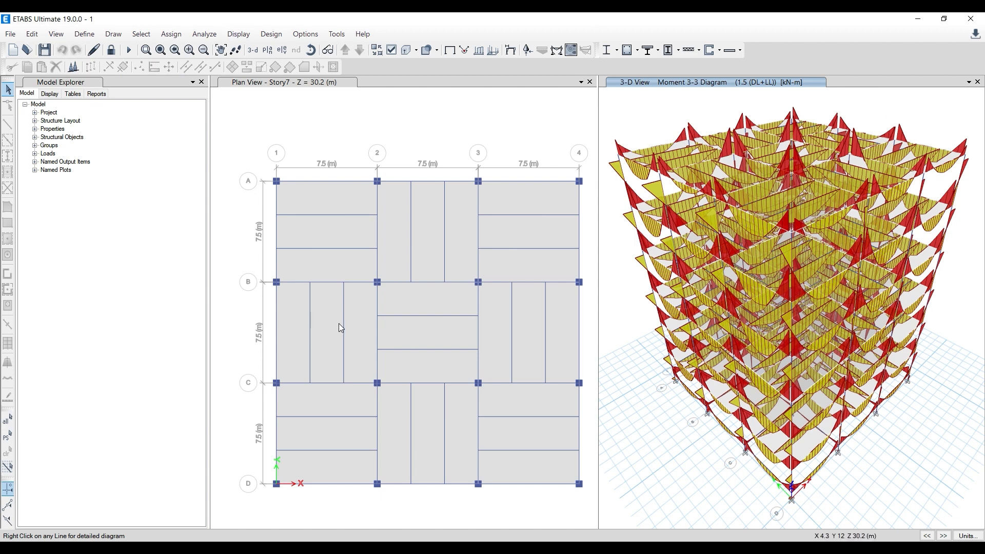
# - Open the load pattern definitions, review the load names, types and auto lateral load settings, and close them
pyautogui.click(77, 34)
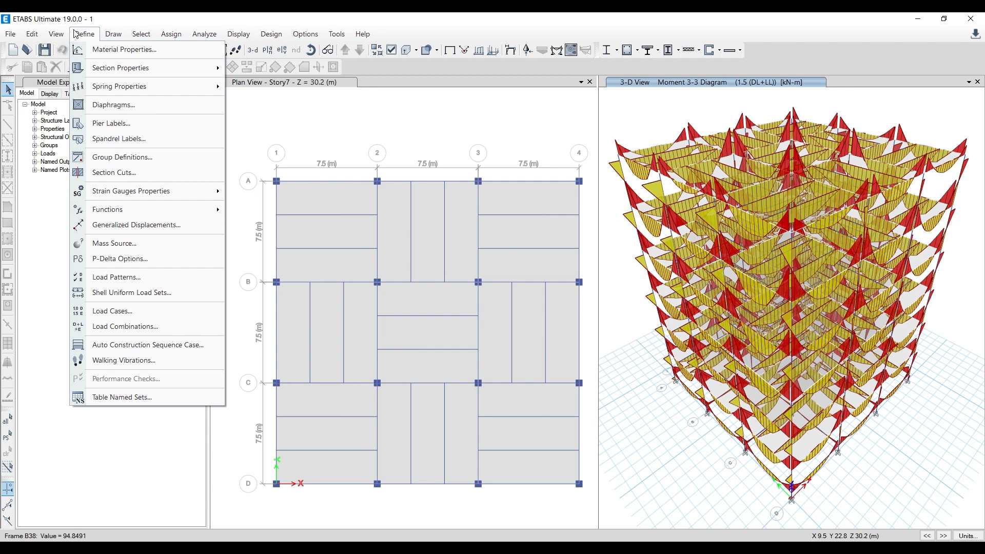
pyautogui.click(130, 278)
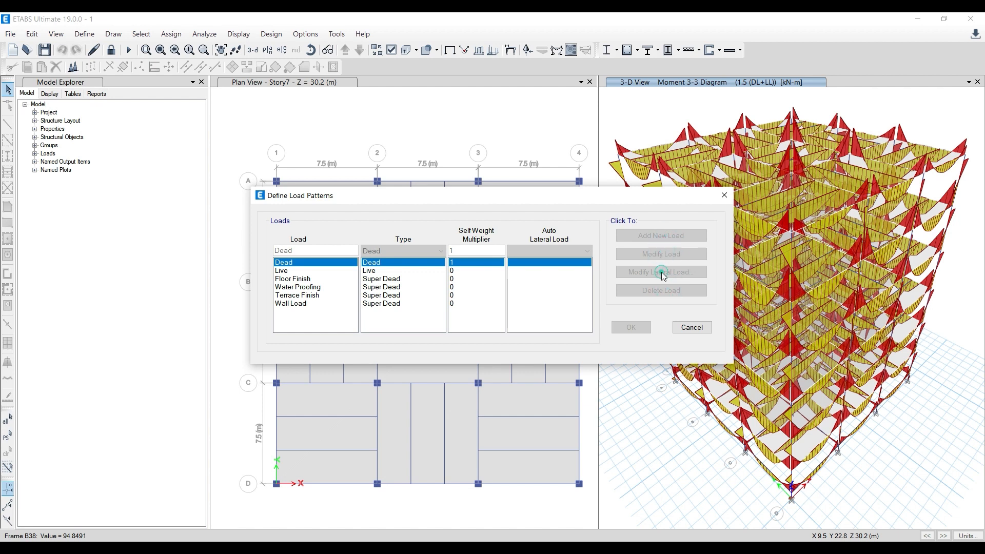
pyautogui.click(286, 250)
pyautogui.click(302, 287)
pyautogui.click(397, 297)
pyautogui.click(432, 272)
pyautogui.click(546, 298)
pyautogui.click(724, 195)
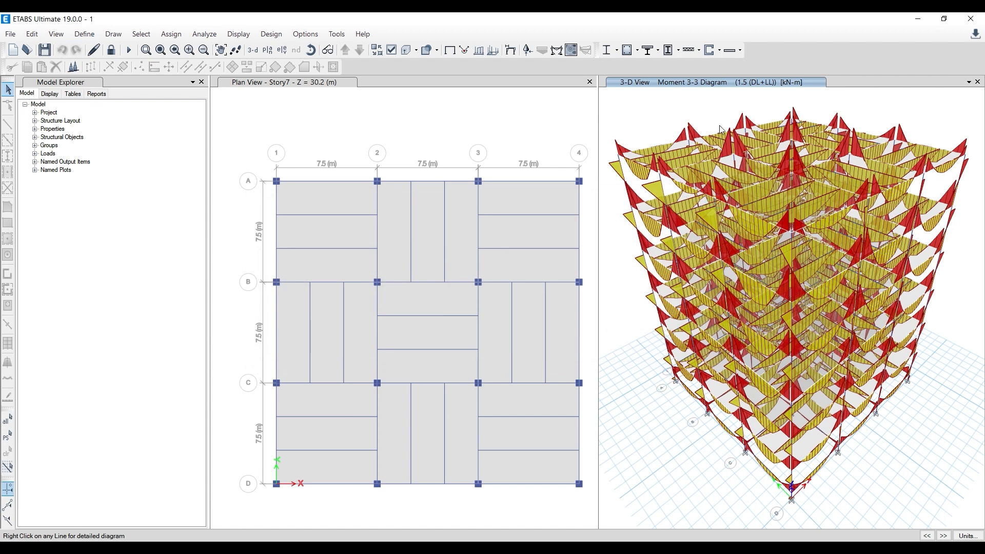
# - Open the frame section properties of the locked model, check which editing options are available, and close them
pyautogui.click(84, 34)
pyautogui.moveTo(87, 67)
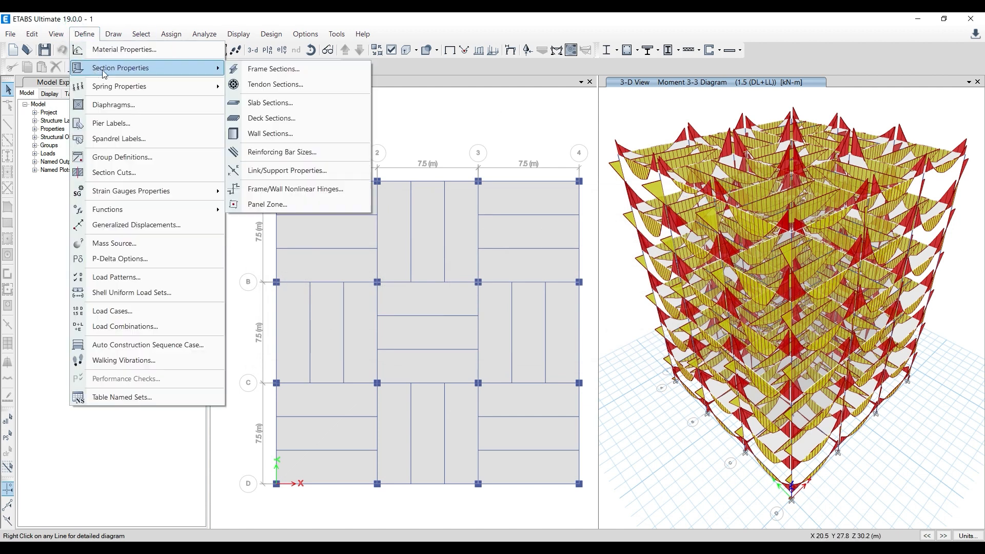
pyautogui.click(265, 72)
pyautogui.click(375, 255)
pyautogui.click(370, 264)
pyautogui.click(413, 276)
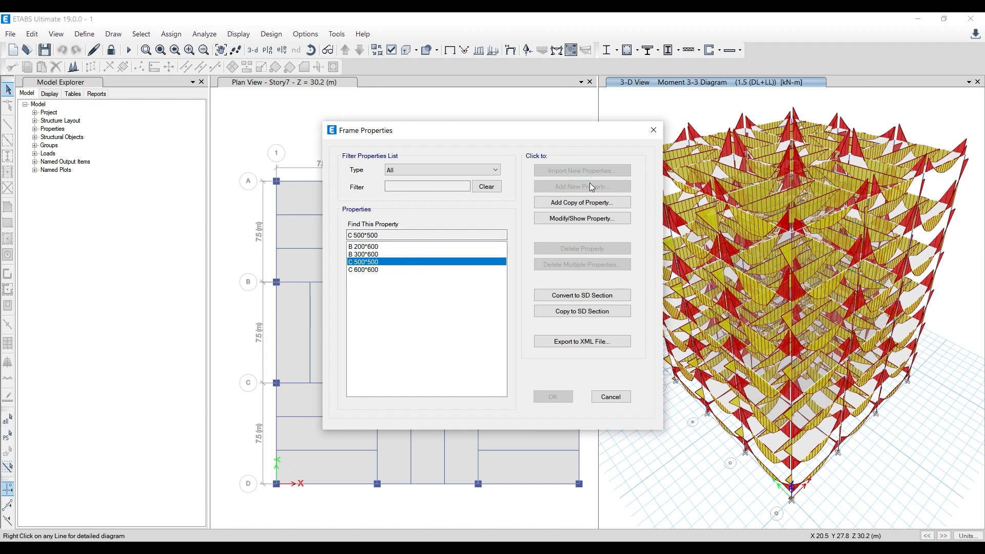
pyautogui.click(654, 130)
pyautogui.click(466, 109)
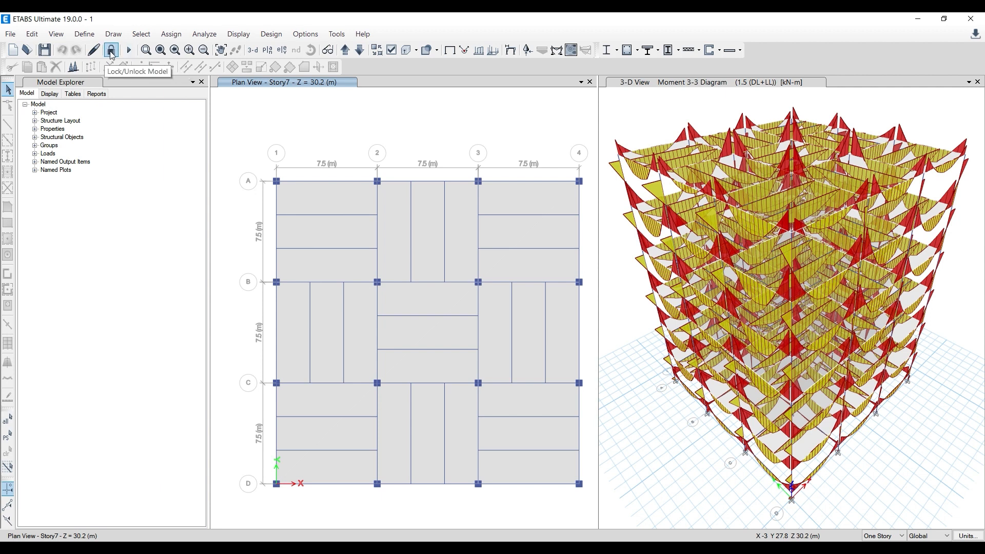
# - Unlock the model, accepting deletion of the analysis results, and check the frame section properties again
pyautogui.click(111, 52)
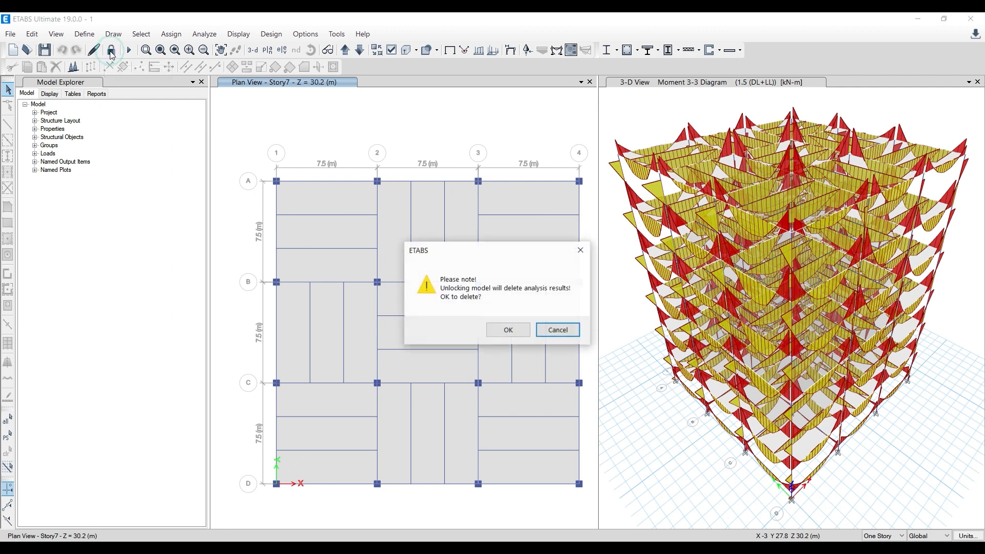
pyautogui.click(507, 329)
pyautogui.click(445, 147)
pyautogui.click(84, 34)
pyautogui.moveTo(154, 68)
pyautogui.click(261, 68)
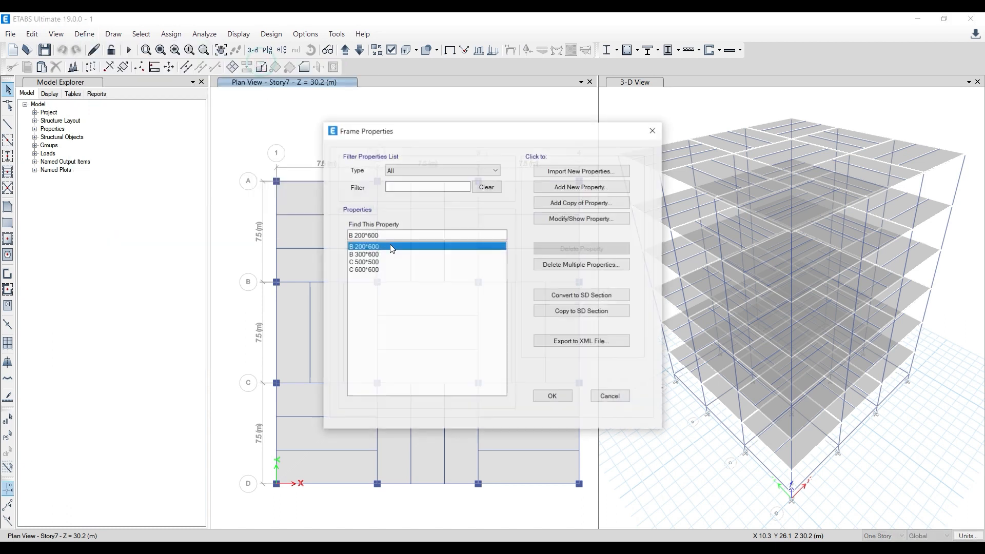
pyautogui.click(652, 128)
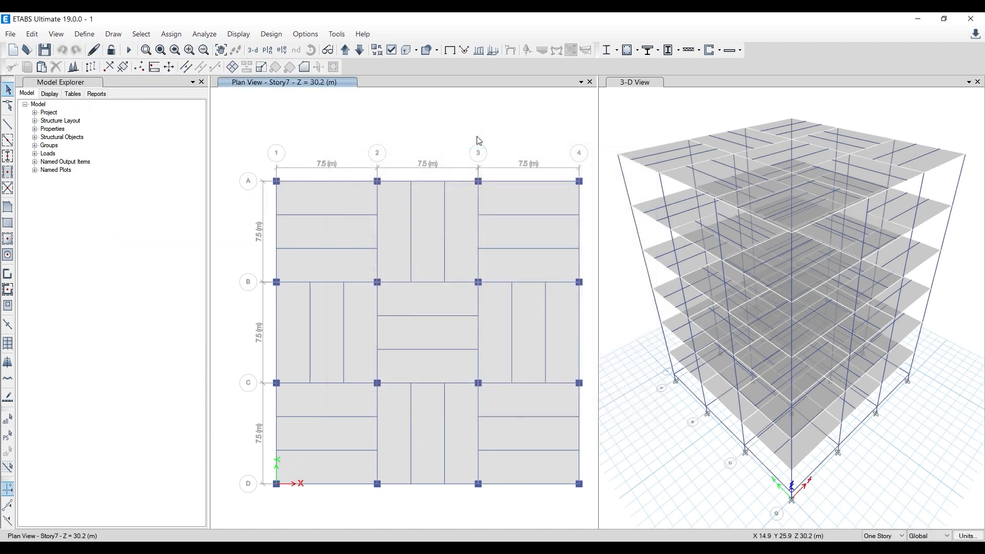
pyautogui.click(84, 33)
pyautogui.click(88, 35)
pyautogui.click(98, 35)
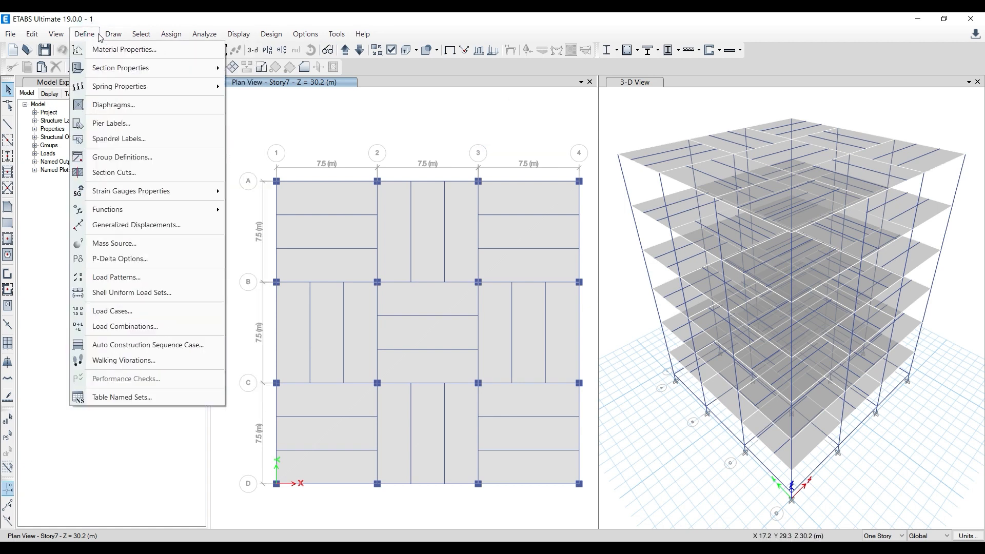
pyautogui.click(141, 245)
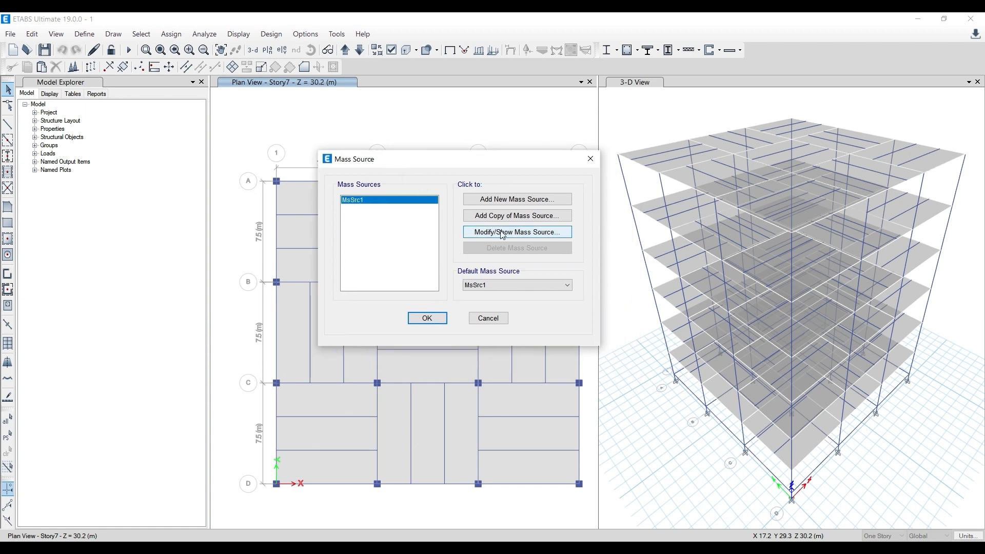
pyautogui.click(532, 232)
pyautogui.moveTo(483, 165); pyautogui.dragTo(460, 119)
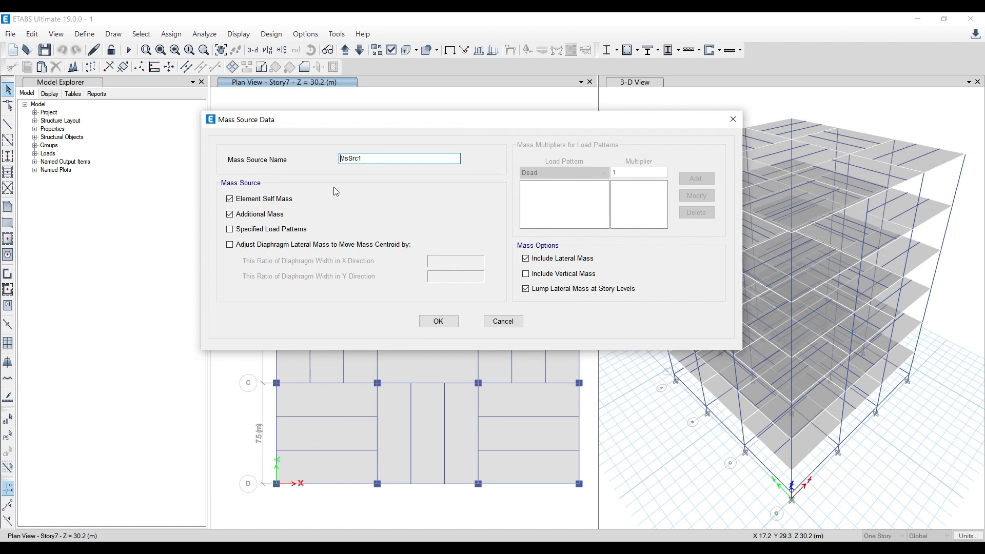
pyautogui.click(231, 200)
pyautogui.click(270, 231)
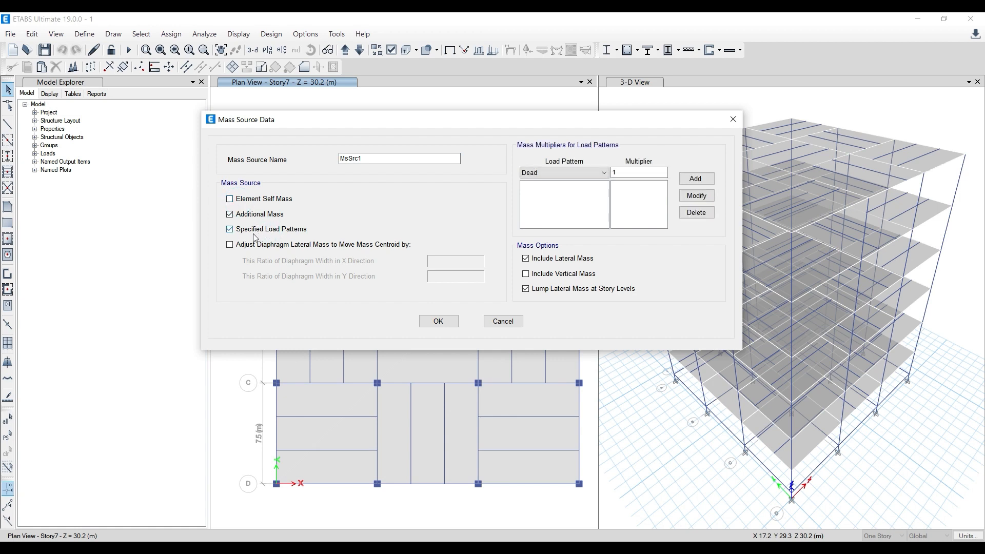
pyautogui.click(732, 119)
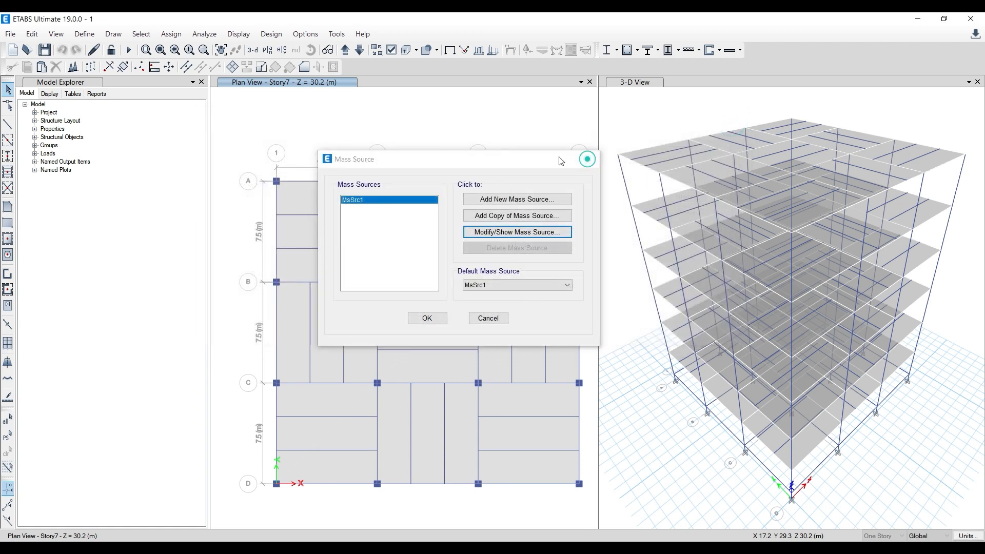
pyautogui.click(589, 158)
# - Edit the MsSrc1 mass source, disabling Element Self Mass and enabling Specified Load Patterns
pyautogui.click(82, 33)
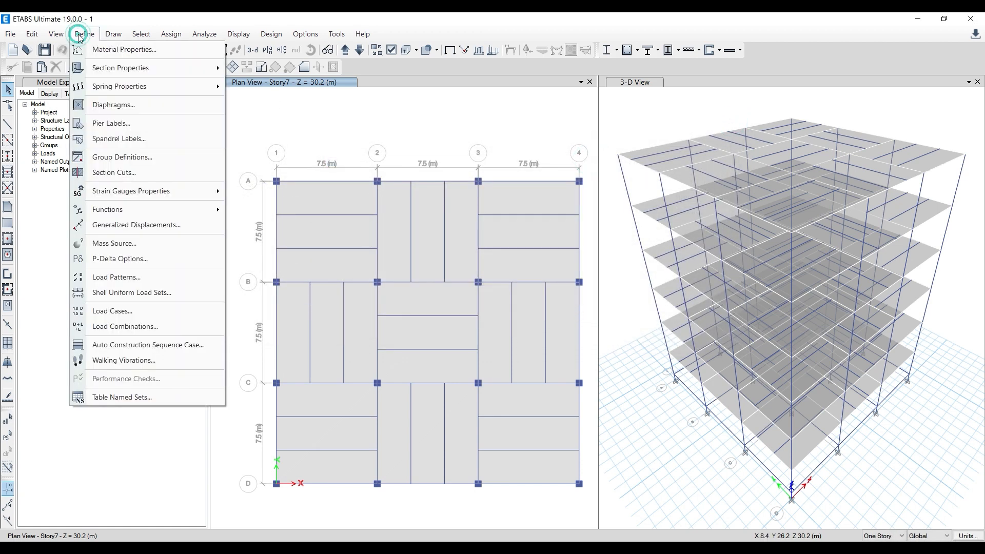
pyautogui.click(121, 244)
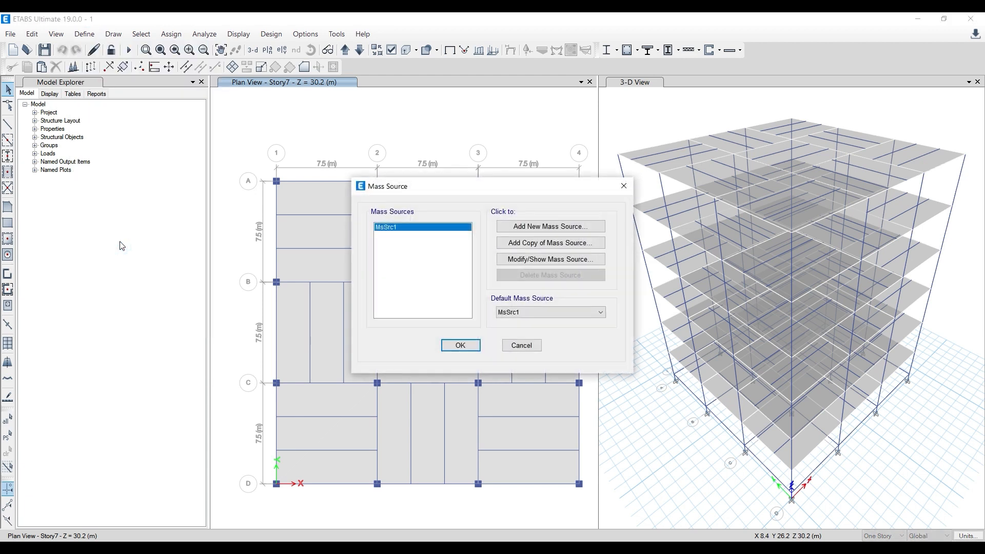
pyautogui.click(531, 261)
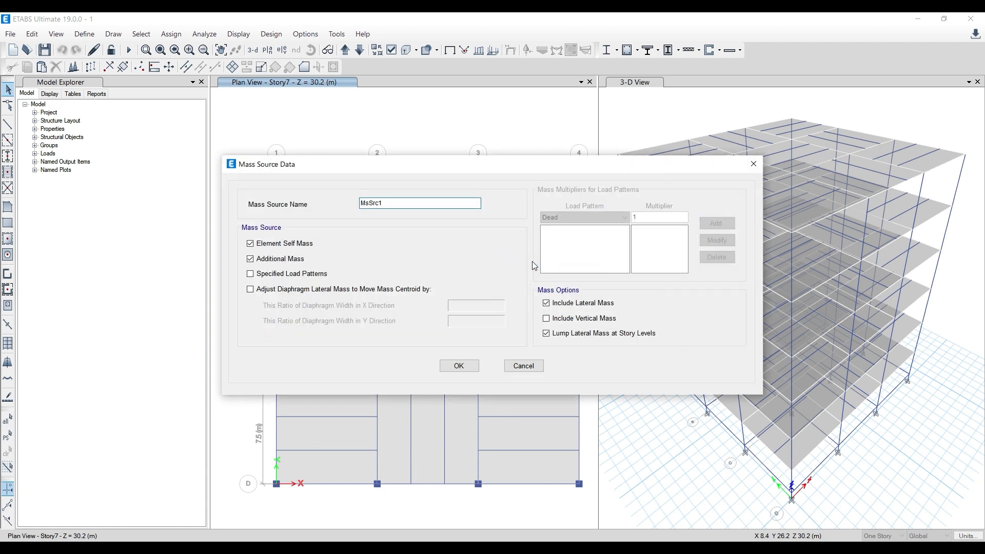
pyautogui.click(275, 248)
pyautogui.click(268, 277)
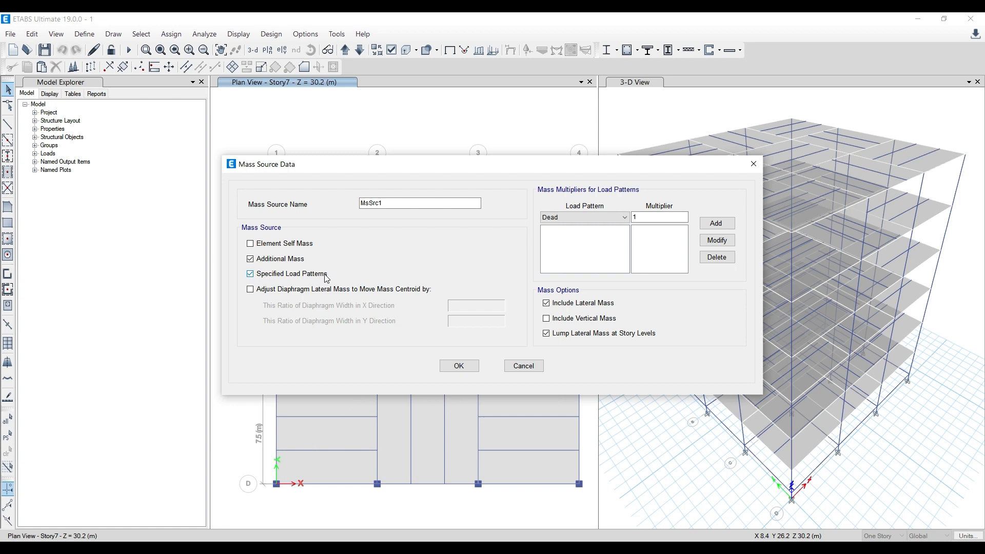
# - Switch to the 1893-Part 1-2016.pdf code document in the browser and go to page 22
pyautogui.click(433, 539)
pyautogui.click(214, 20)
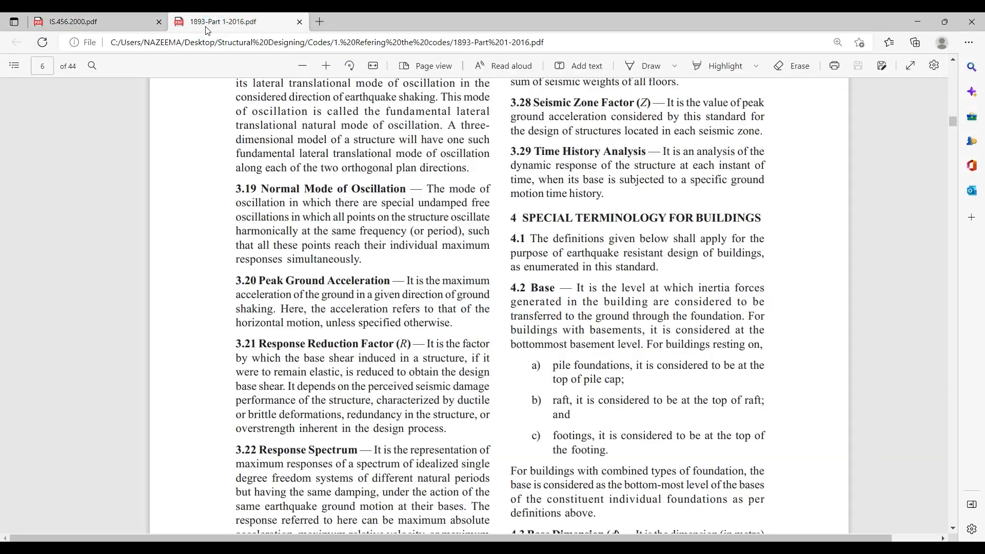
pyautogui.scroll(-8, 238, 302)
pyautogui.scroll(-4, 238, 302)
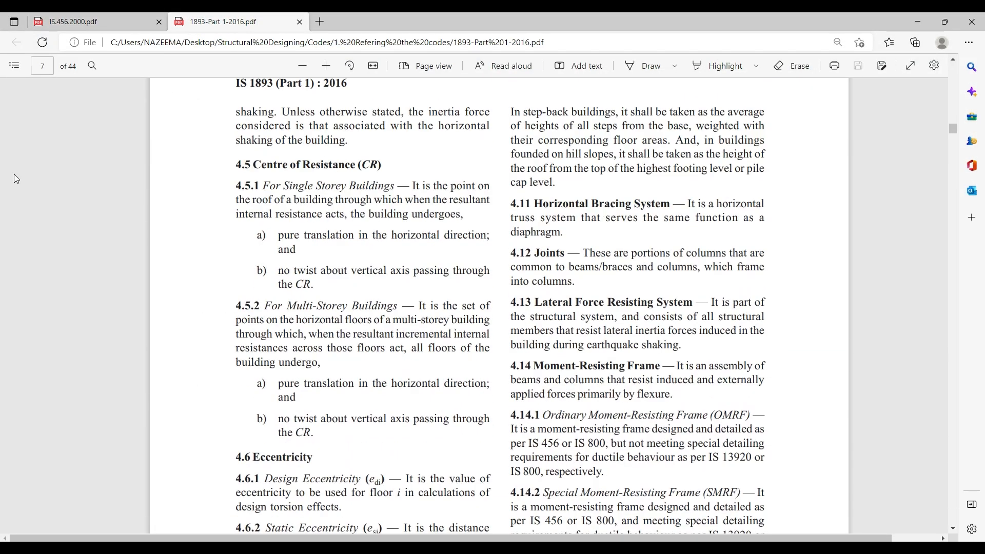
pyautogui.click(43, 66)
pyautogui.write('22')
pyautogui.press('Return')
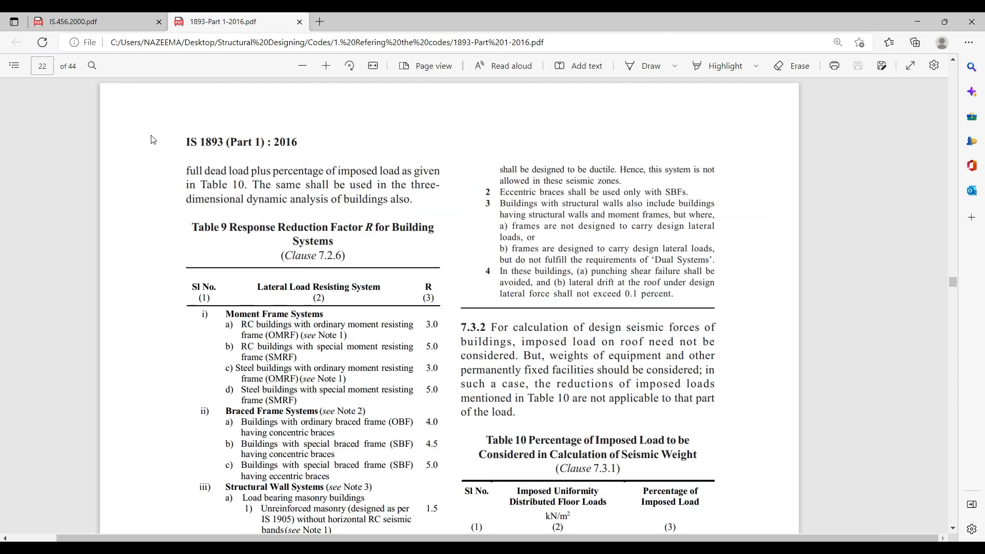
# - Read Table 10 on the percentage of imposed load for seismic weight and return to ETABS
pyautogui.scroll(-10, 198, 254)
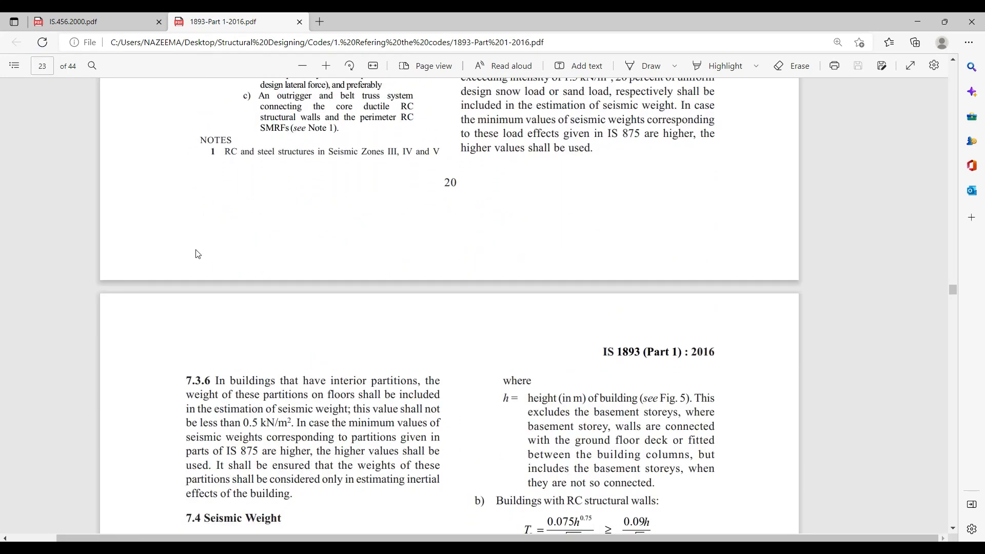
pyautogui.scroll(10, 287, 246)
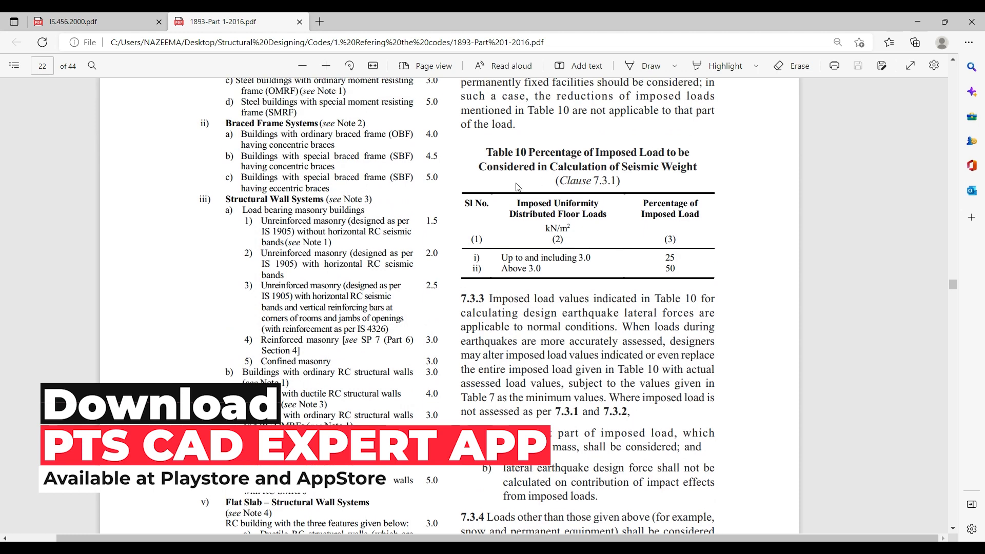
pyautogui.scroll(-2, 522, 205)
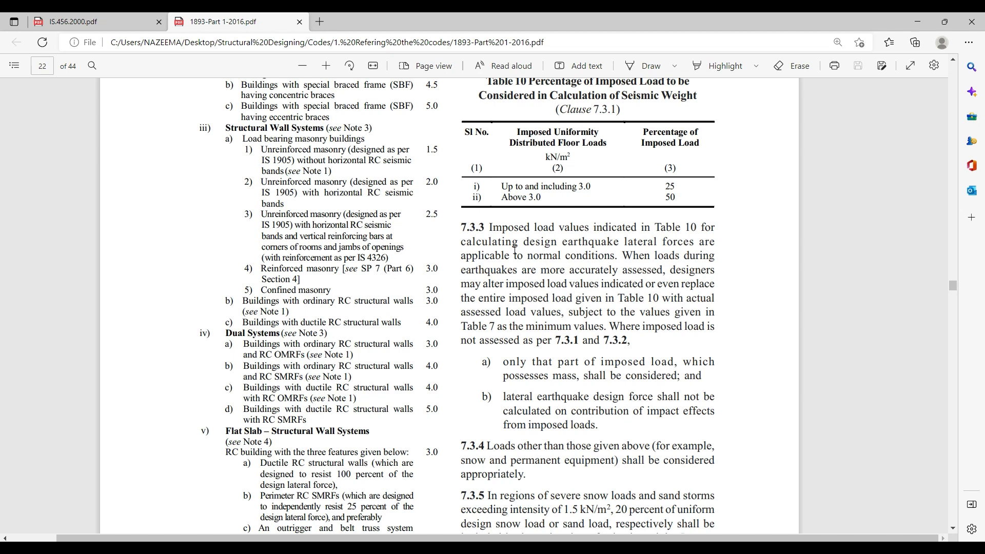
pyautogui.scroll(4, 515, 250)
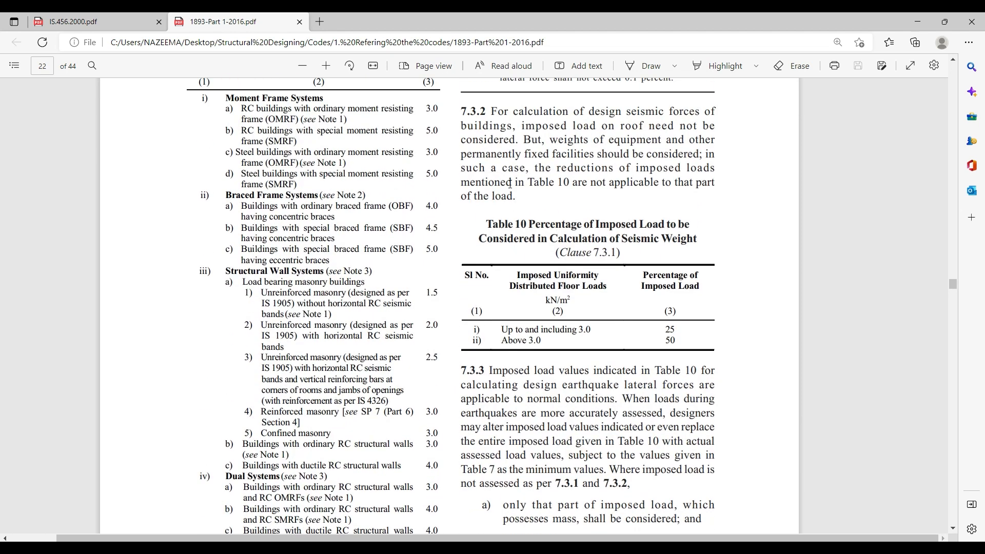
pyautogui.click(918, 22)
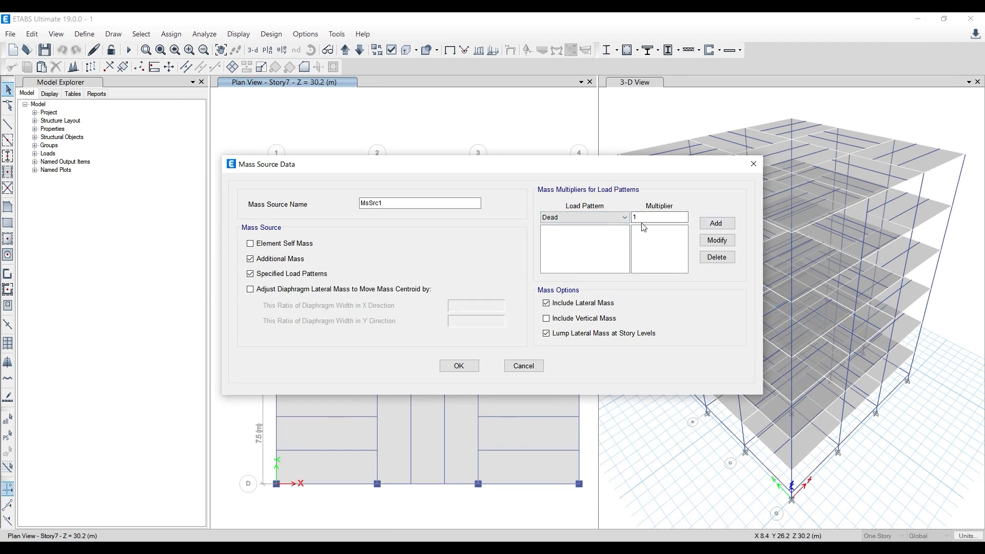
# - Add the Dead, Floor Finish and Water Proofing load patterns to the mass source, each with a multiplier of 1
pyautogui.click(710, 225)
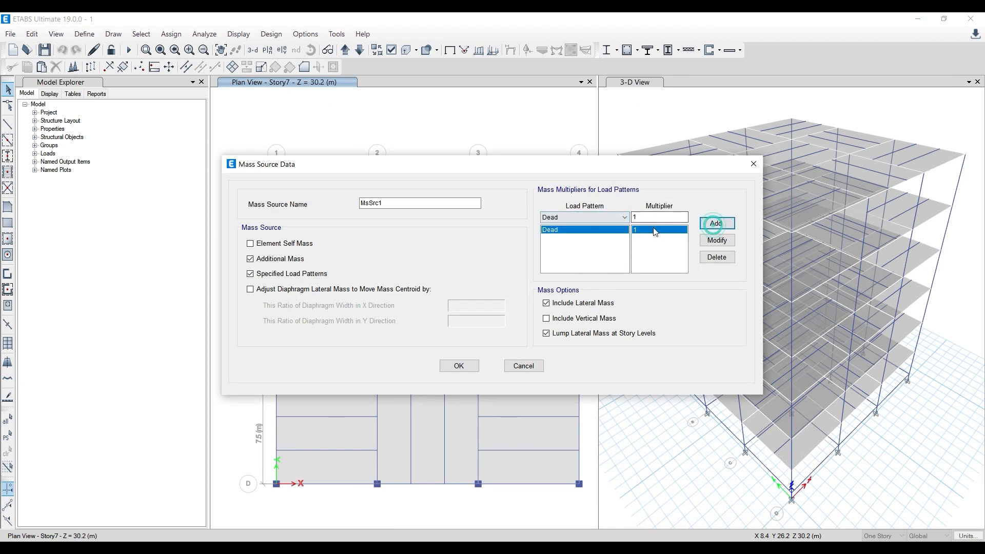
pyautogui.click(618, 217)
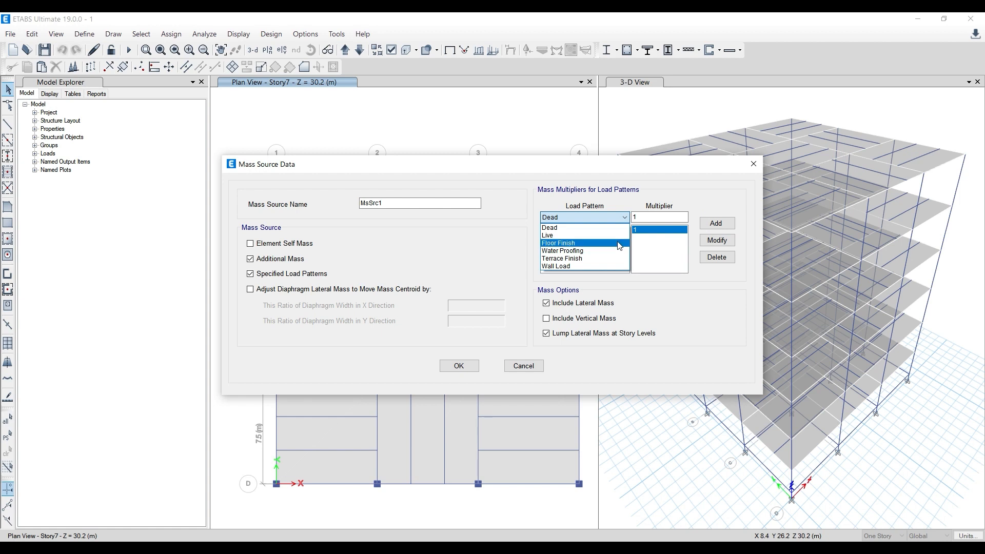
pyautogui.click(616, 243)
pyautogui.click(718, 223)
pyautogui.click(614, 218)
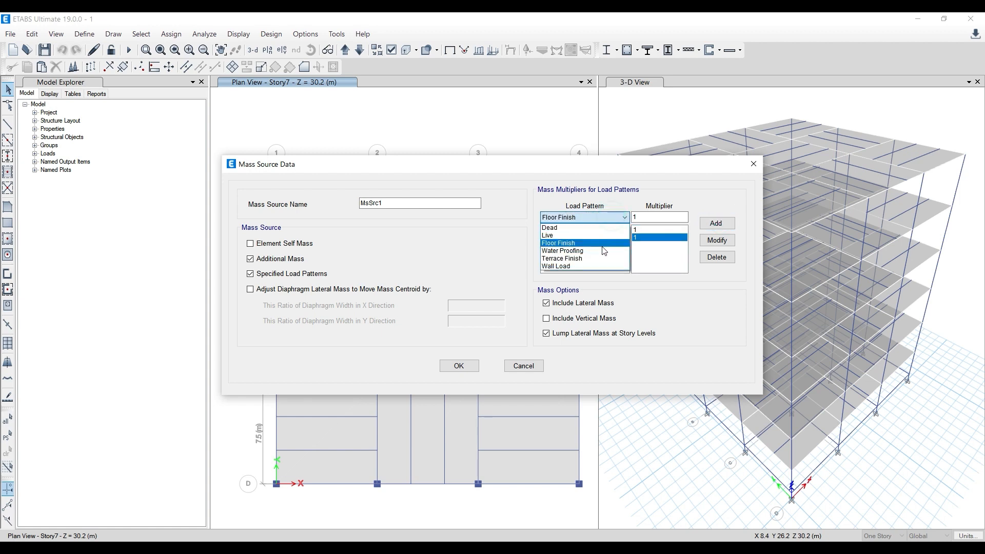
pyautogui.click(600, 251)
pyautogui.click(716, 224)
# - Add the Terrace Finish and Wall Load patterns to the mass source, each with a multiplier of 1
pyautogui.click(616, 217)
pyautogui.click(602, 260)
pyautogui.click(717, 224)
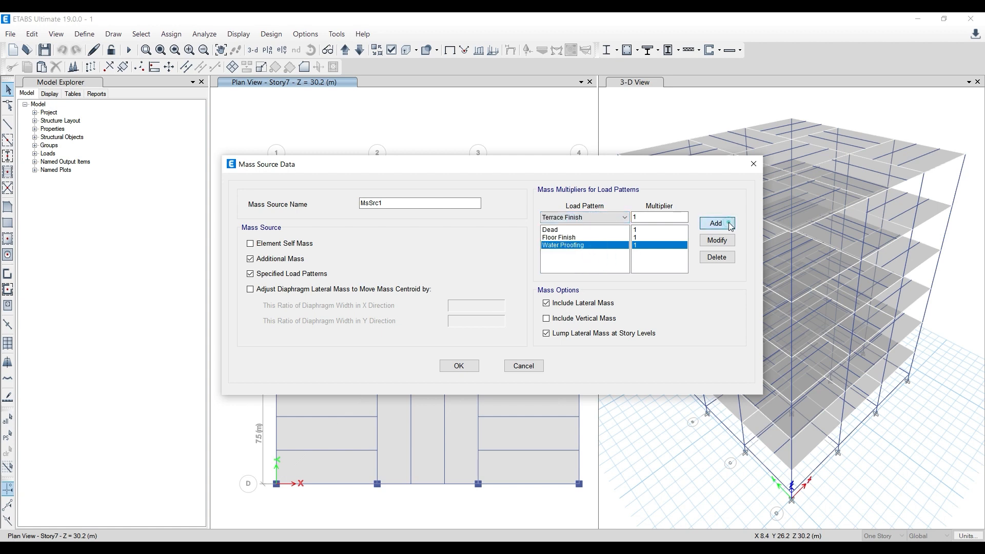
pyautogui.click(607, 218)
pyautogui.click(599, 265)
pyautogui.click(717, 224)
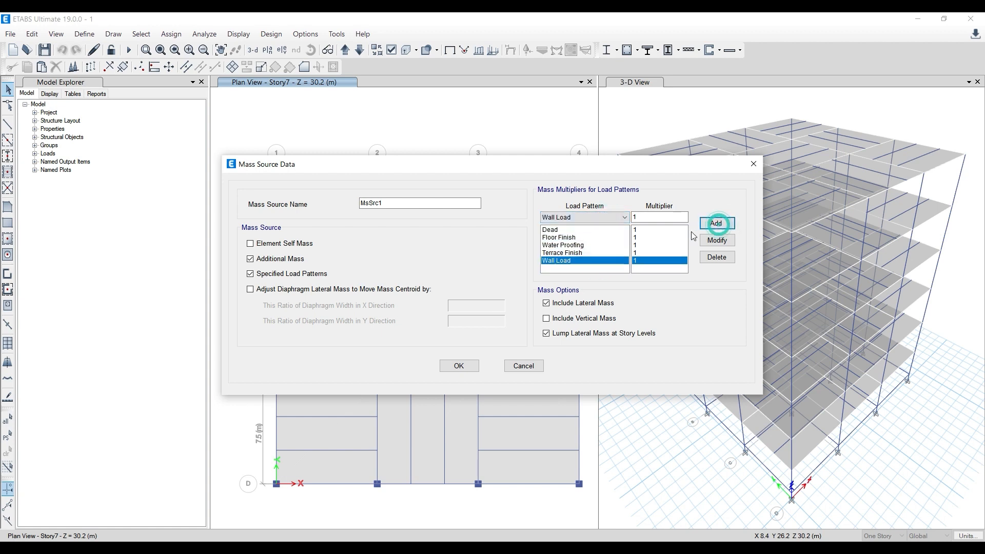
# - Pick the Live load pattern for the mass source and check Table 10 of the IS 1893 PDF for its imposed load percentage
pyautogui.click(596, 216)
pyautogui.click(591, 236)
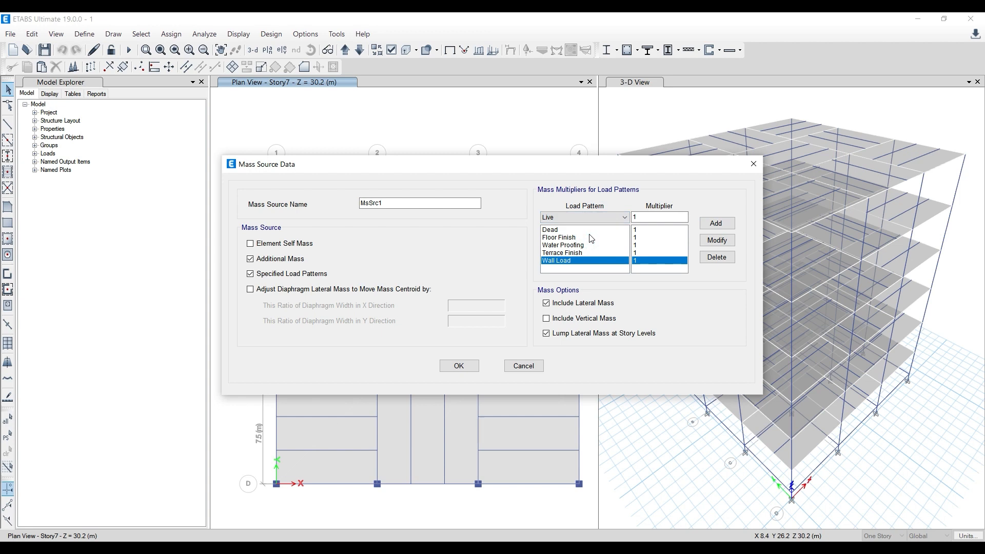
pyautogui.hotkey('alt', 'Tab')
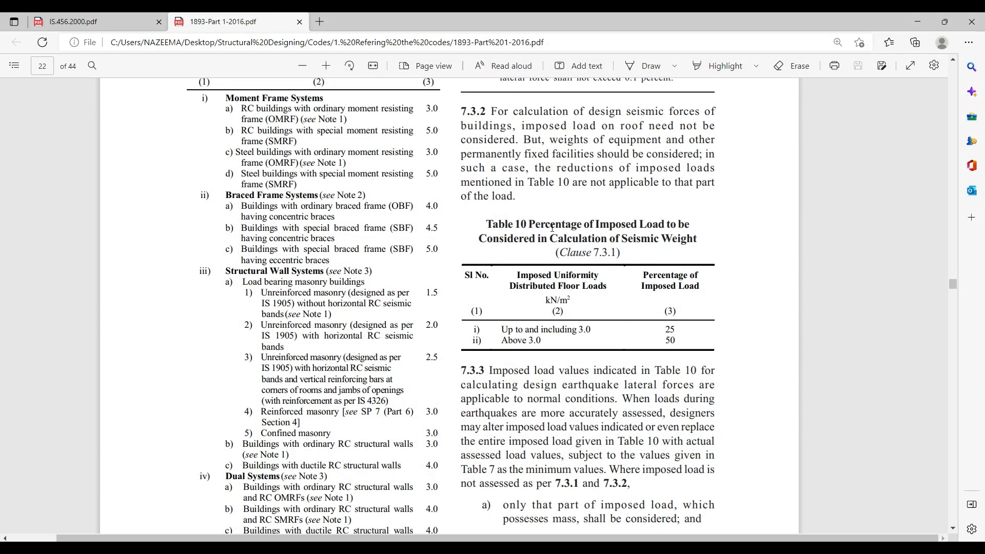
pyautogui.click(918, 22)
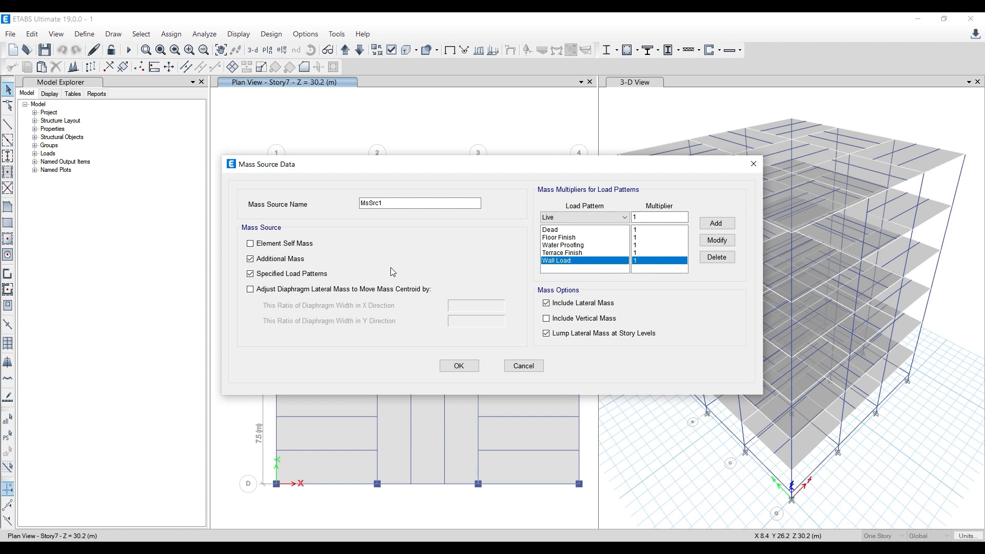
pyautogui.click(411, 549)
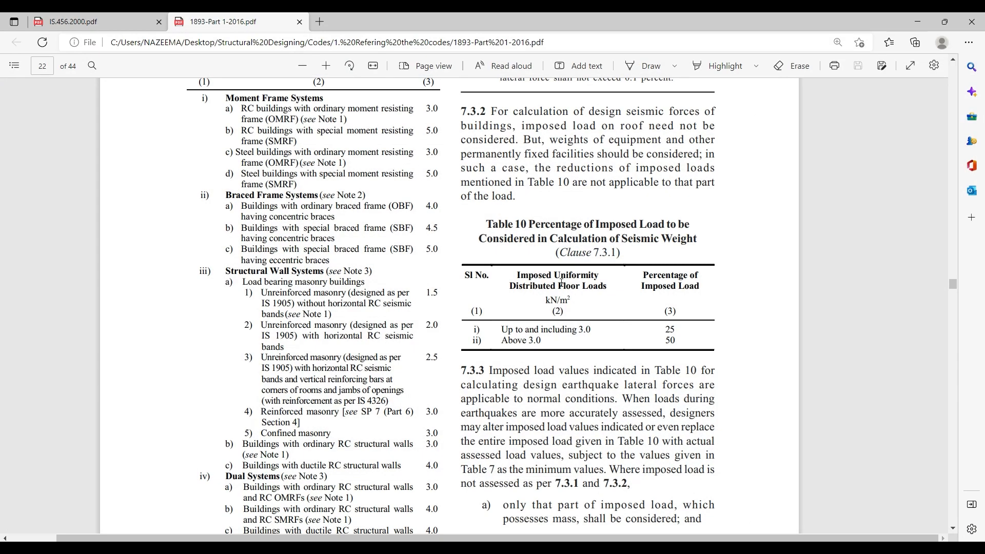
pyautogui.scroll(-3, 561, 283)
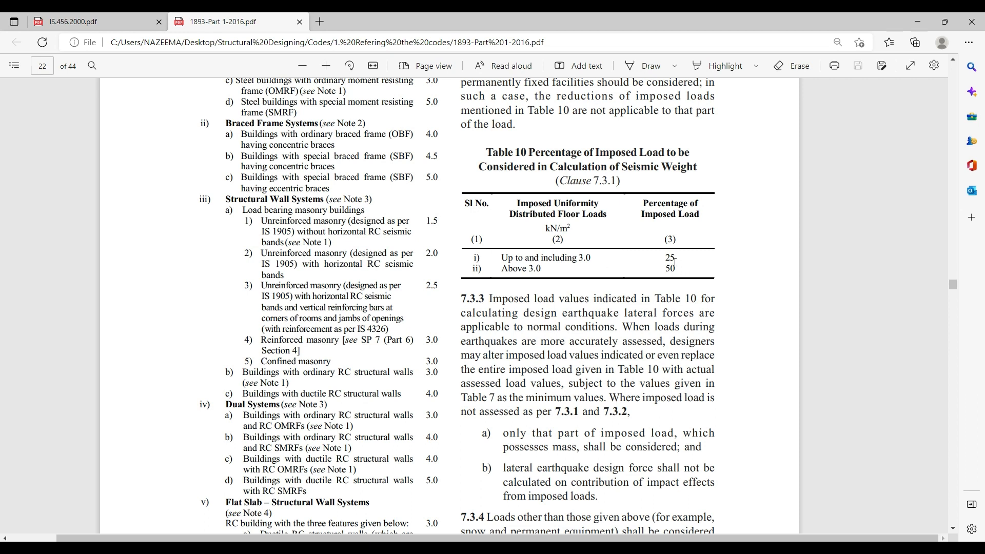
pyautogui.moveTo(665, 257); pyautogui.dragTo(677, 258)
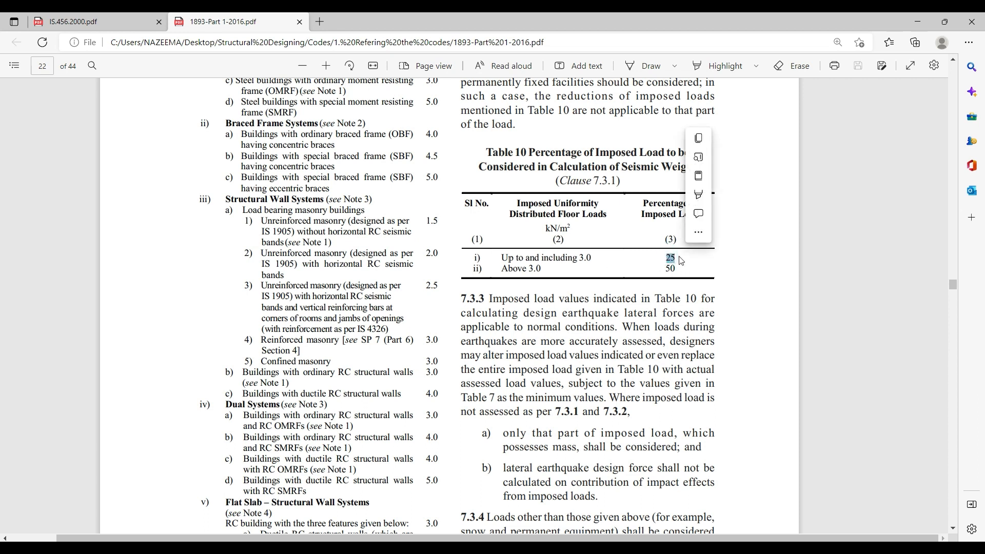
pyautogui.click(503, 265)
pyautogui.moveTo(500, 268); pyautogui.dragTo(547, 269)
pyautogui.moveTo(659, 268); pyautogui.dragTo(679, 269)
pyautogui.click(671, 272)
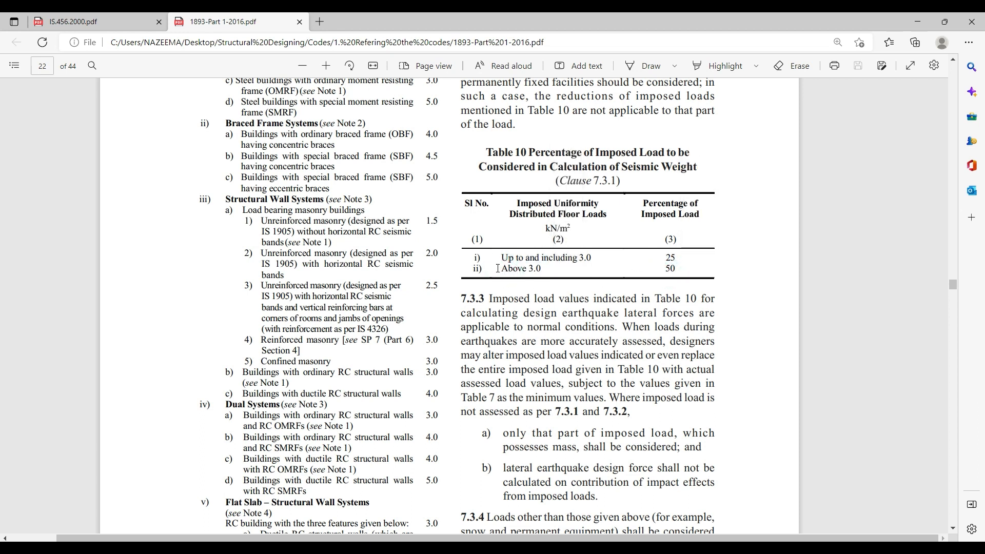
pyautogui.click(918, 22)
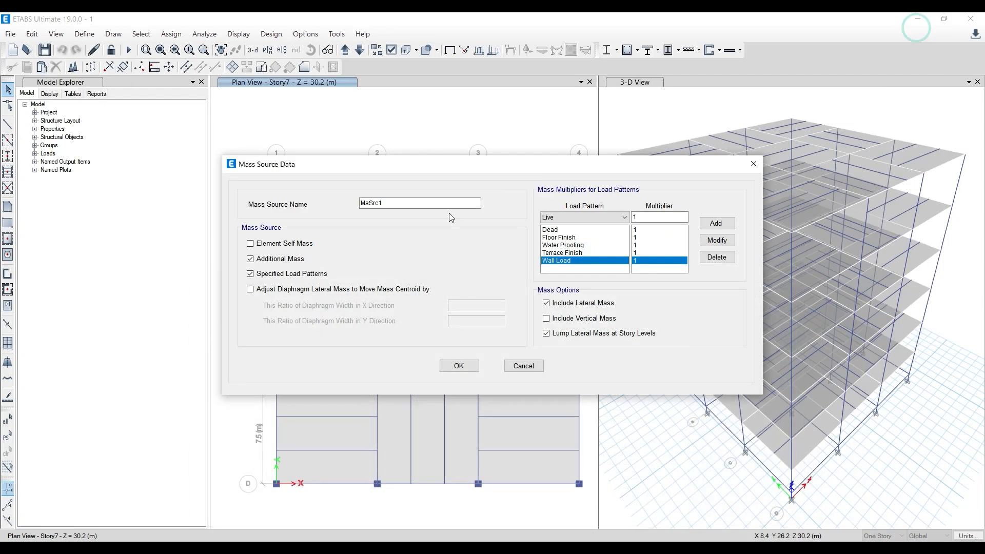
# - Accept mass source MsSrc1 without the pending Live entry and close the mass source definition
pyautogui.click(458, 366)
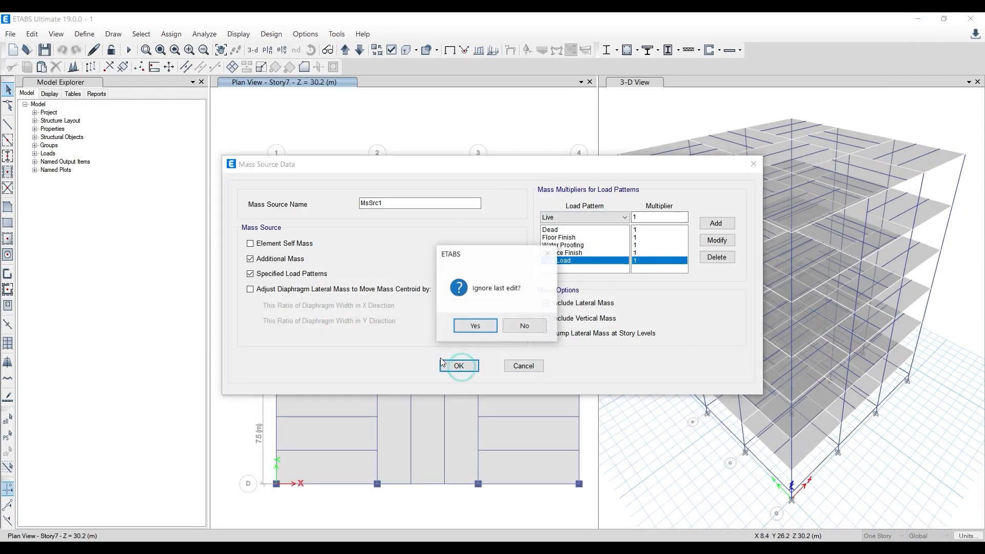
pyautogui.click(527, 326)
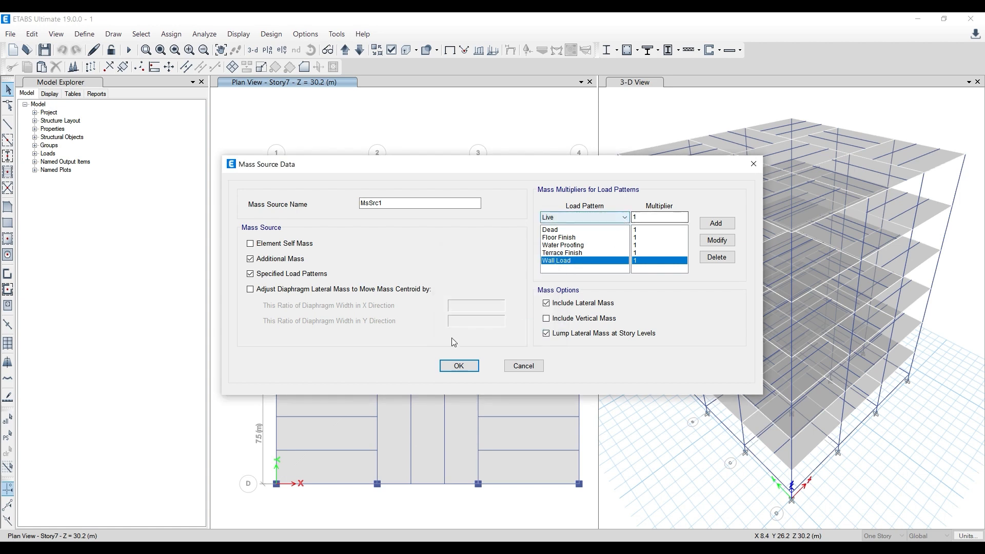
pyautogui.click(460, 366)
pyautogui.click(474, 324)
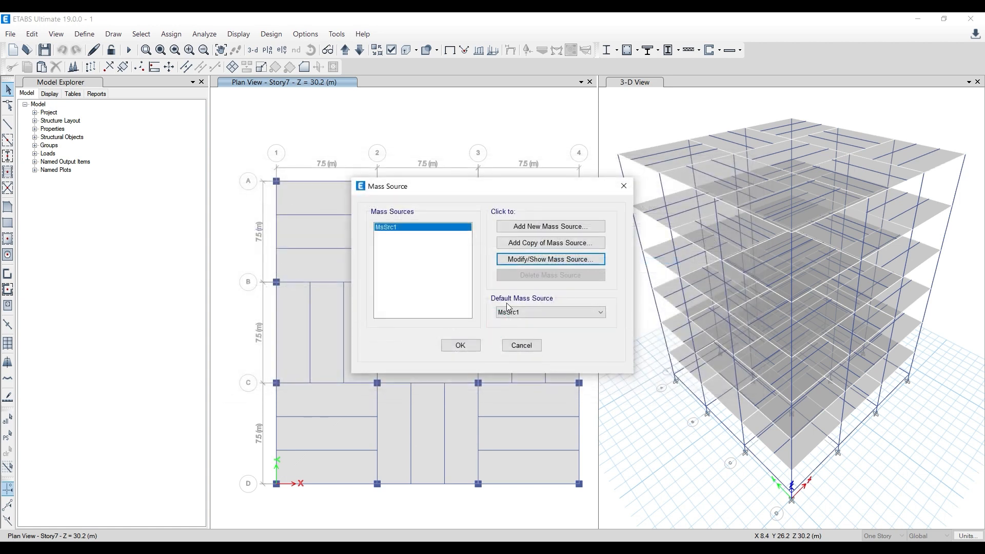
pyautogui.click(461, 345)
# - Inspect the loads assigned to the slab between grids A-B and 1-2 on Story7 and Story6
pyautogui.rightClick(306, 198)
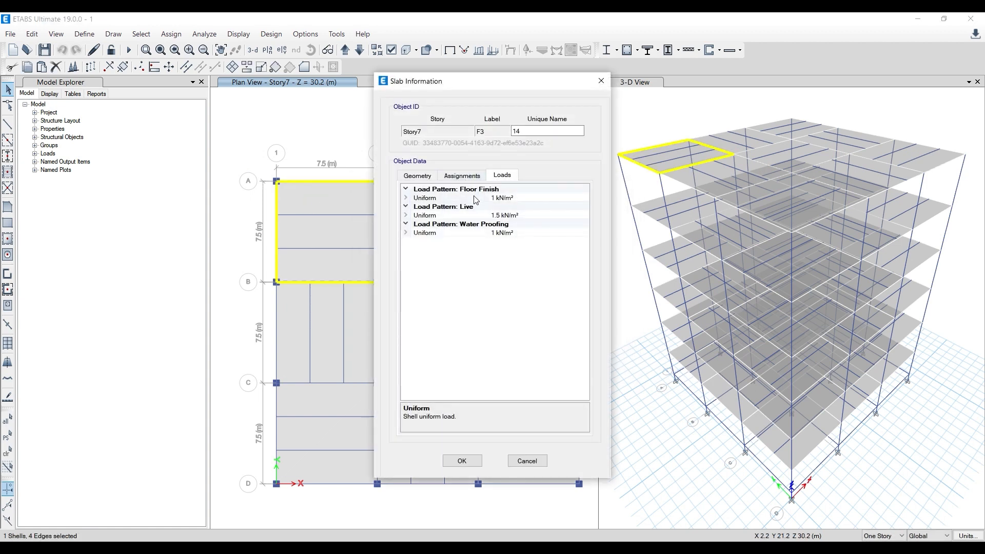
pyautogui.click(600, 81)
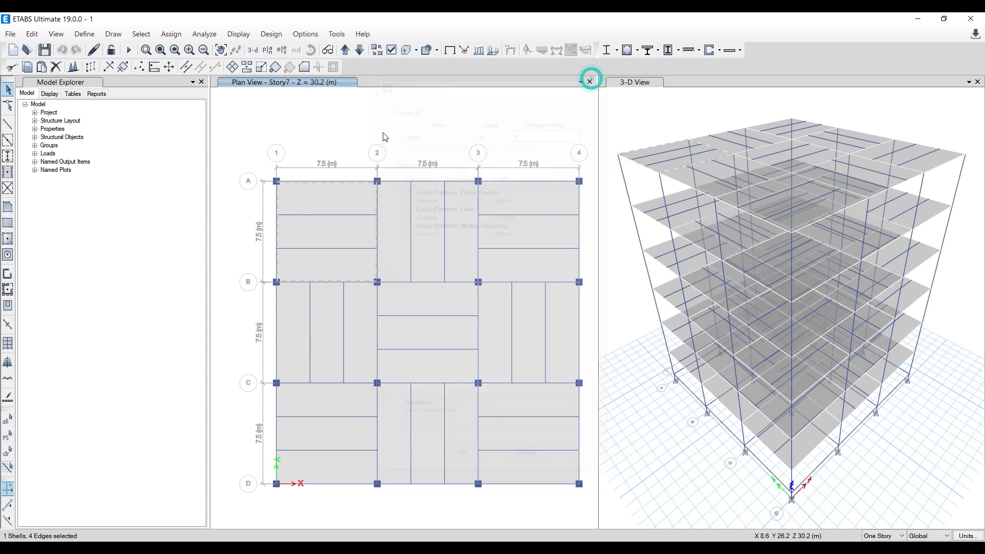
pyautogui.click(361, 50)
pyautogui.rightClick(326, 199)
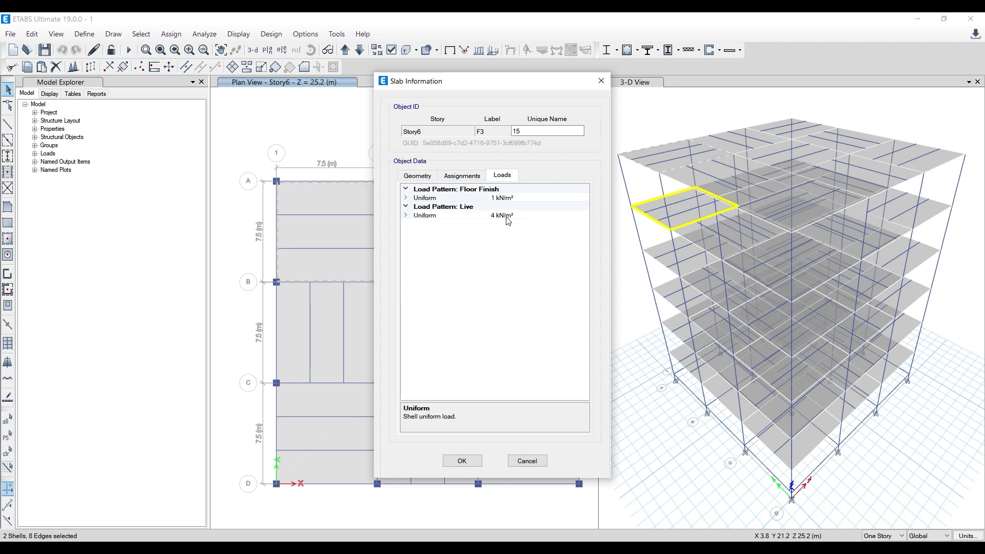
pyautogui.click(600, 82)
pyautogui.click(321, 201)
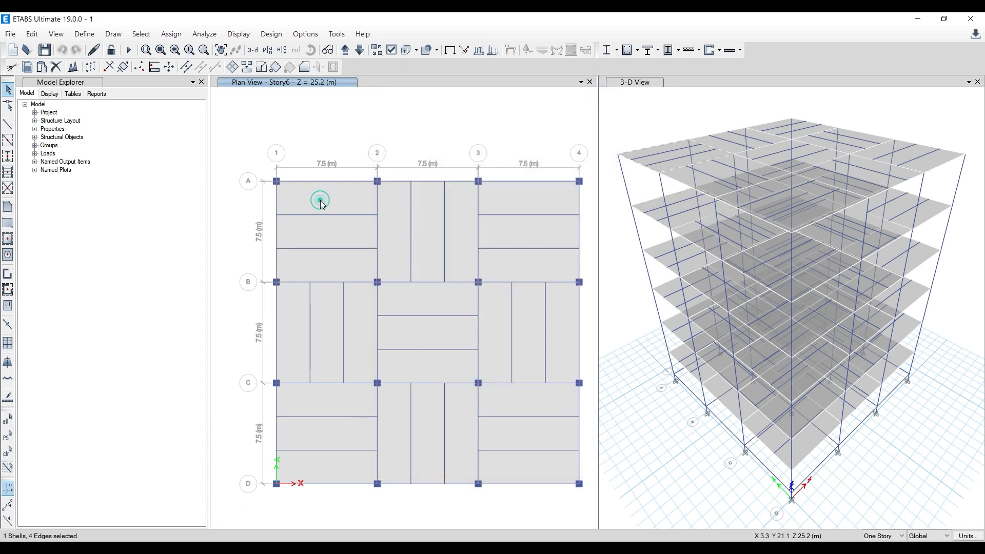
# - Add the Live load pattern to mass source MsSrc1 with a multiplier of 0.5
pyautogui.click(85, 34)
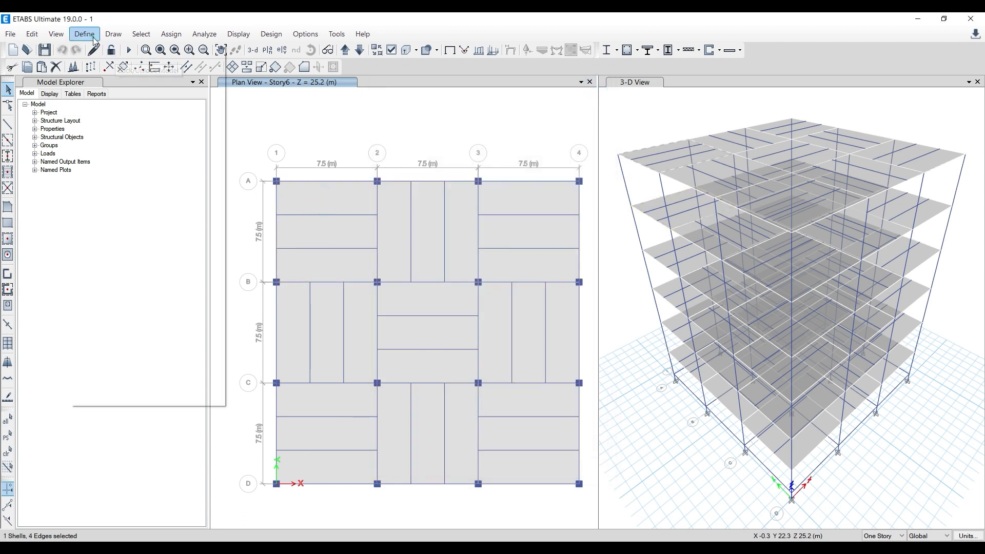
pyautogui.click(131, 258)
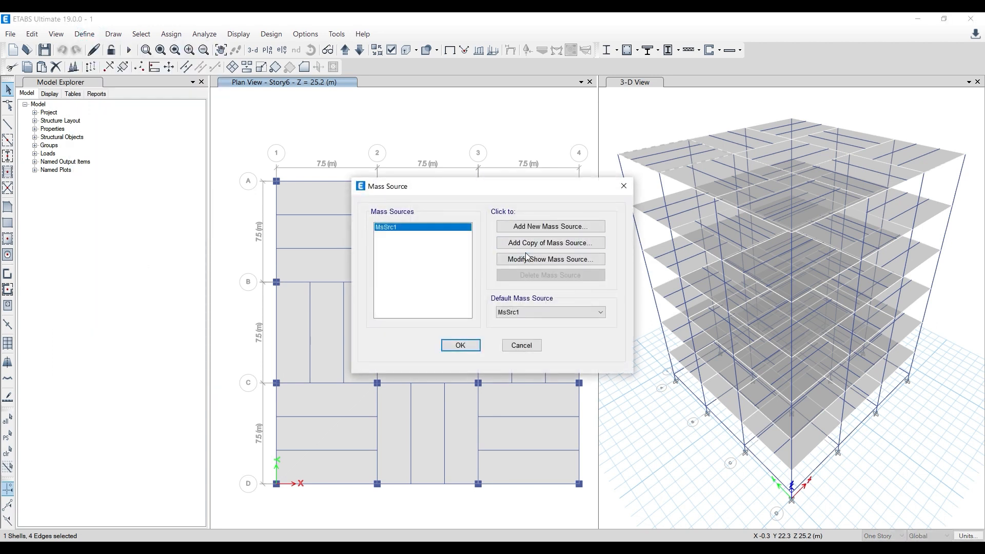
pyautogui.click(549, 259)
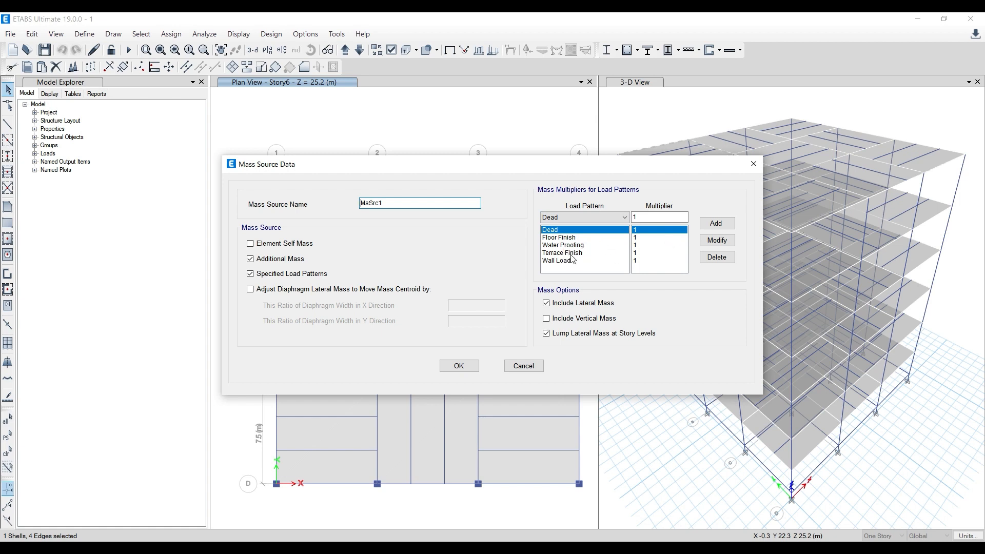
pyautogui.click(613, 220)
pyautogui.click(579, 234)
pyautogui.press('Tab')
pyautogui.write('0.')
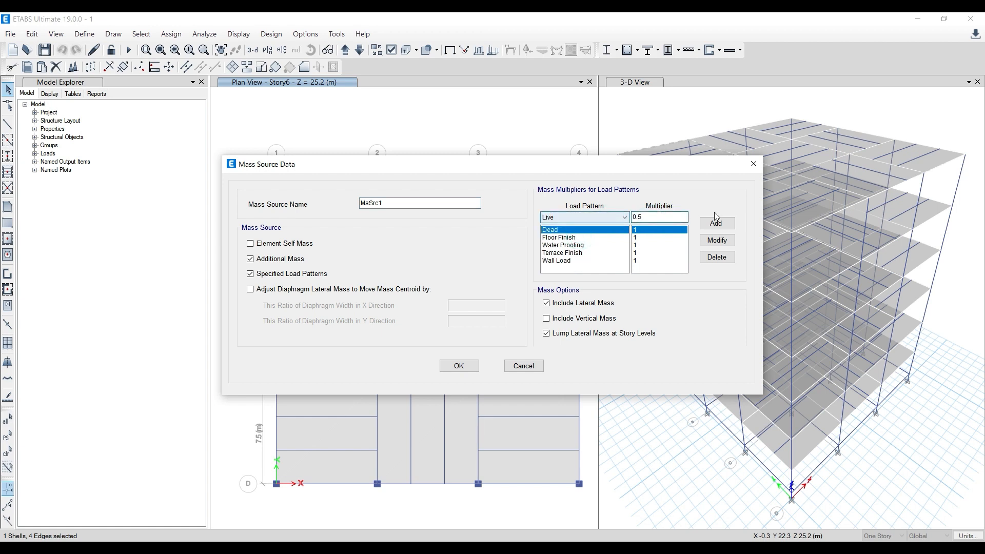
pyautogui.click(716, 221)
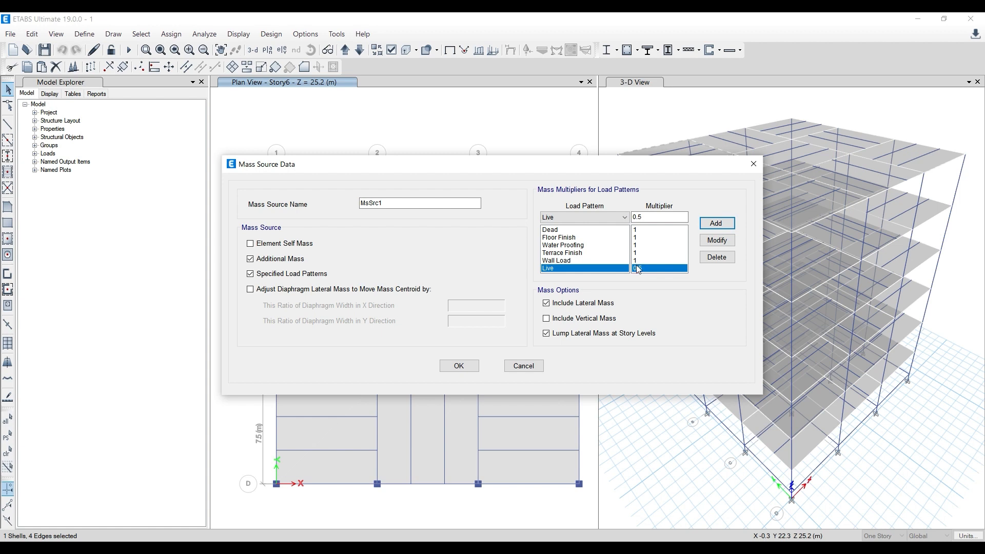
pyautogui.click(458, 365)
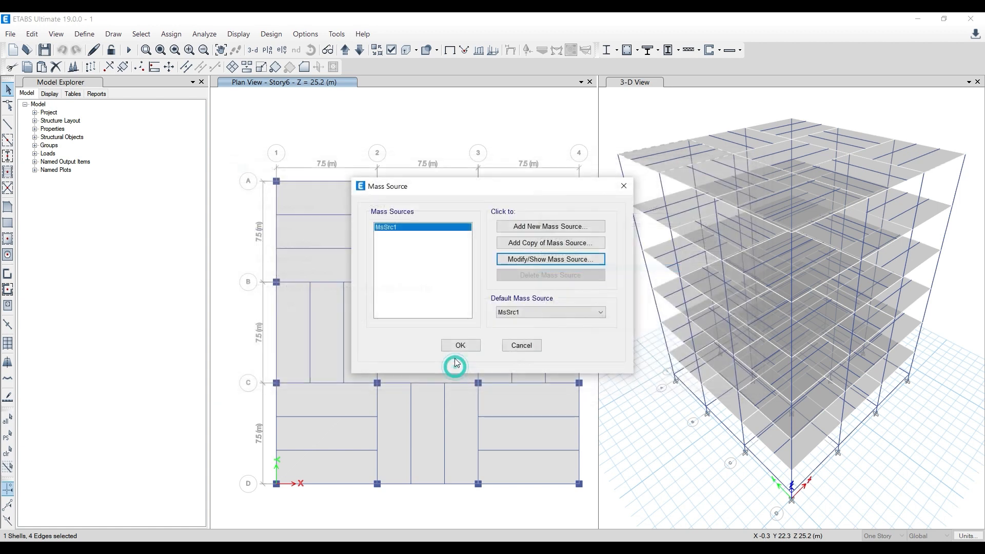
pyautogui.click(455, 347)
pyautogui.click(410, 129)
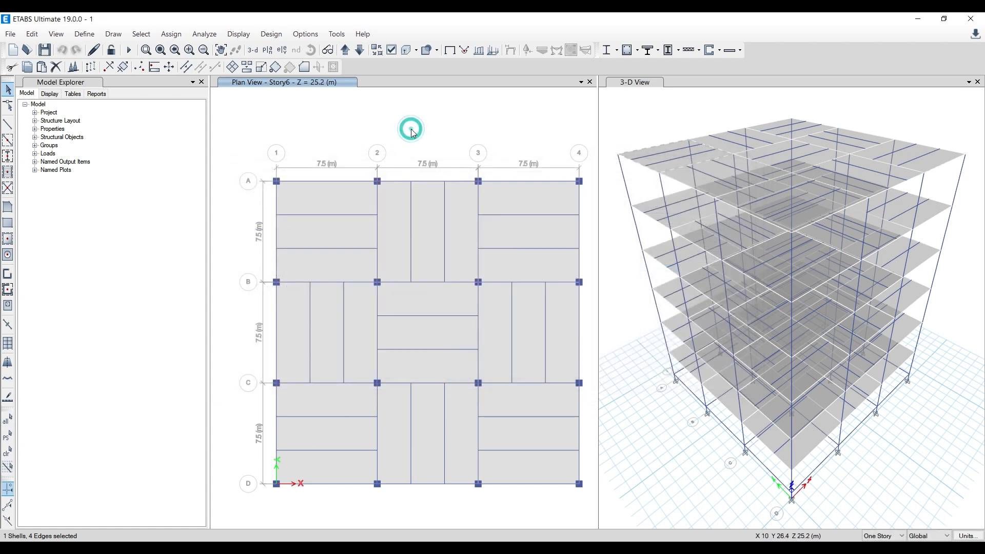
pyautogui.click(655, 150)
pyautogui.click(614, 134)
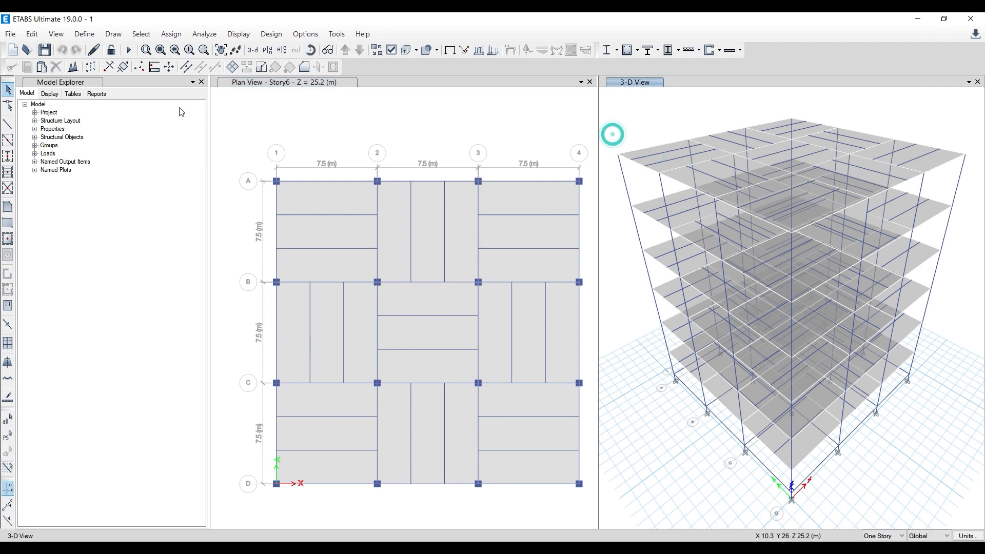
# - Review the load pattern multipliers of MsSrc1, comparing the Live multiplier with Table 10 in the IS 1893 PDF
pyautogui.click(84, 34)
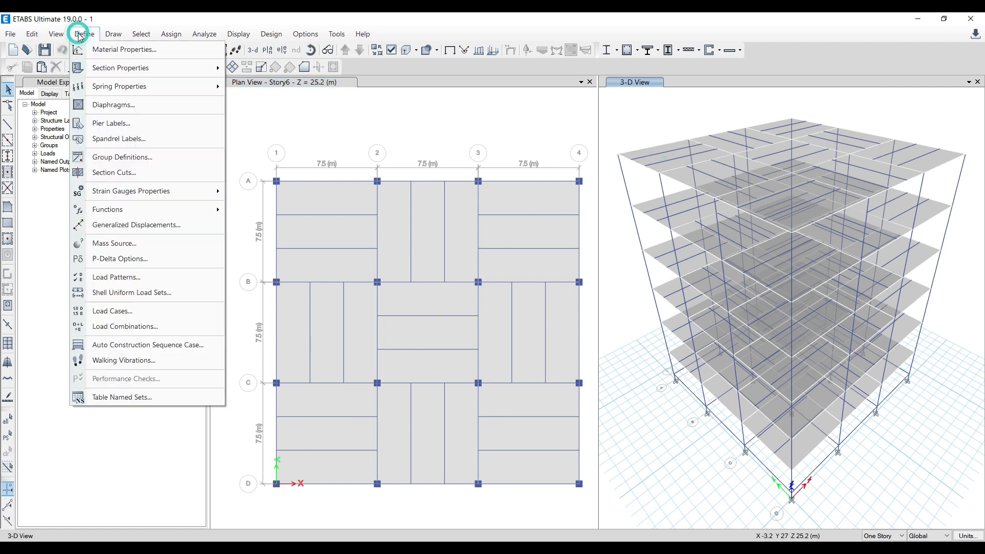
pyautogui.click(123, 244)
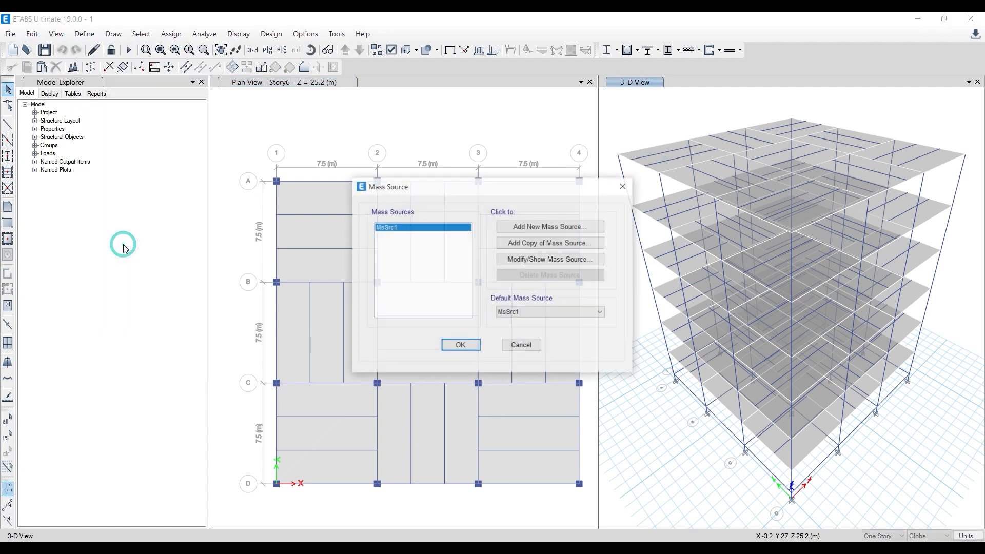
pyautogui.click(558, 262)
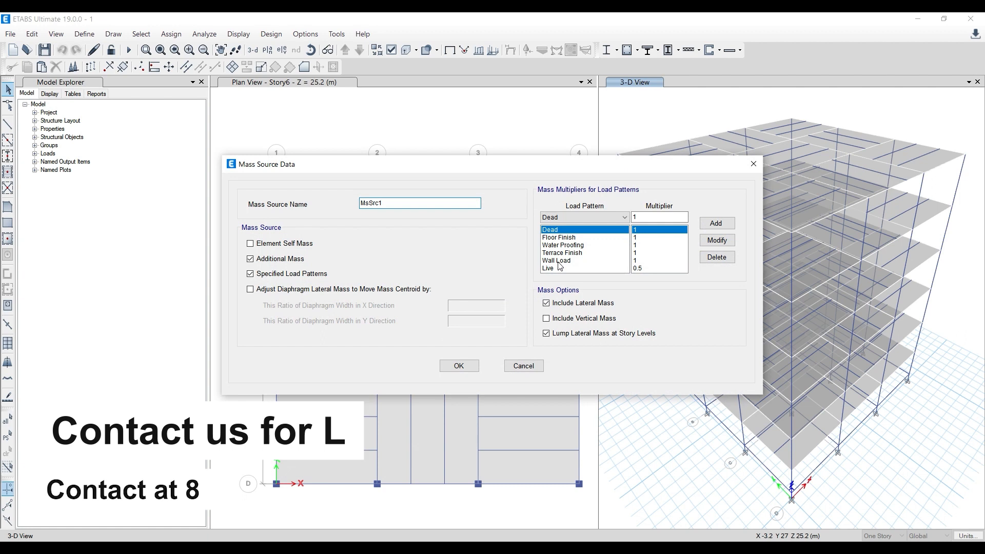
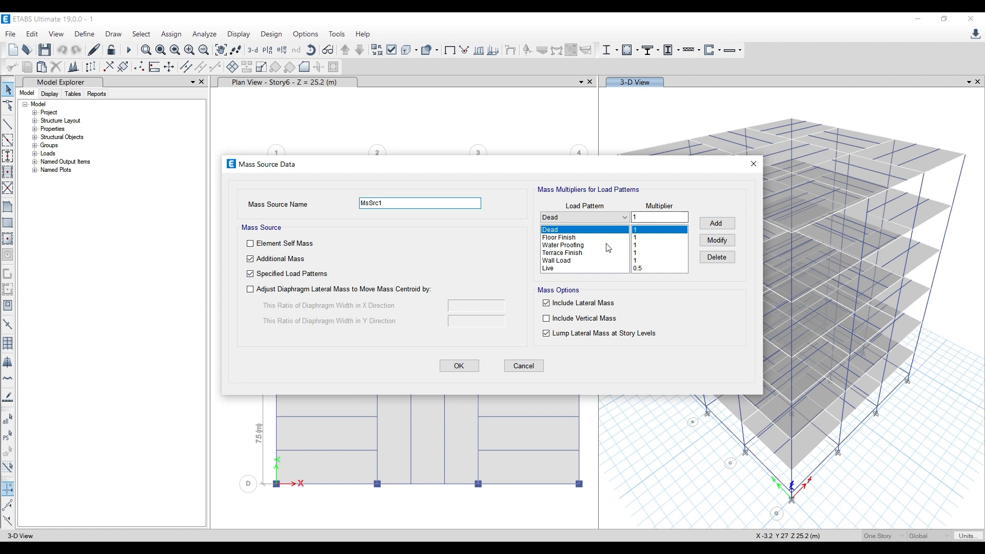
pyautogui.click(641, 269)
pyautogui.click(423, 550)
pyautogui.scroll(-6, 421, 347)
pyautogui.scroll(8, 421, 347)
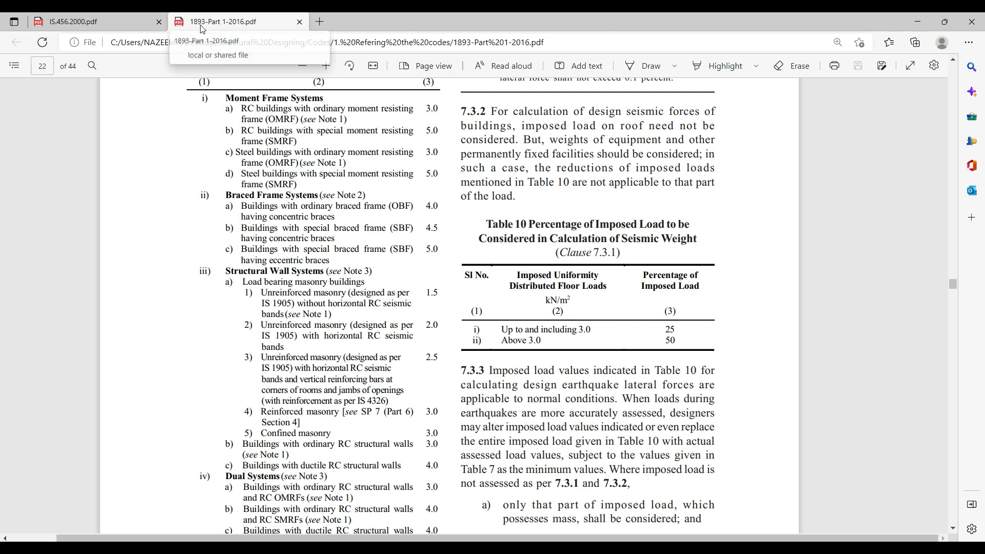
pyautogui.scroll(-2, 537, 264)
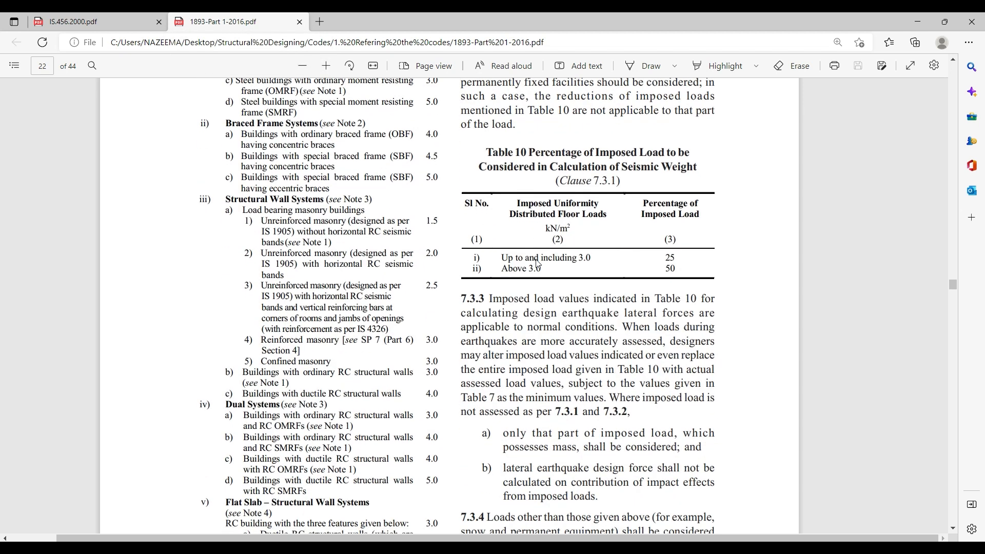
pyautogui.click(921, 21)
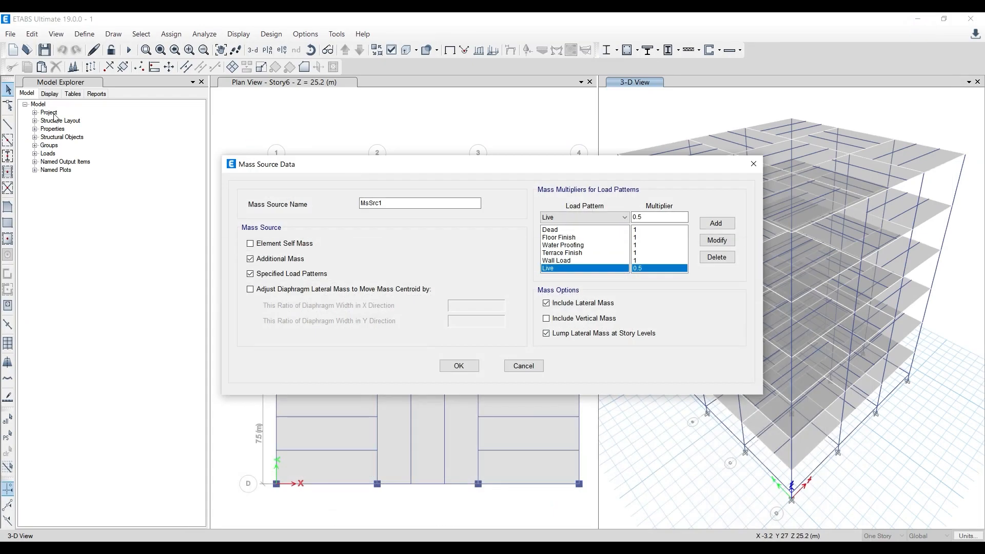
pyautogui.click(462, 366)
pyautogui.click(460, 346)
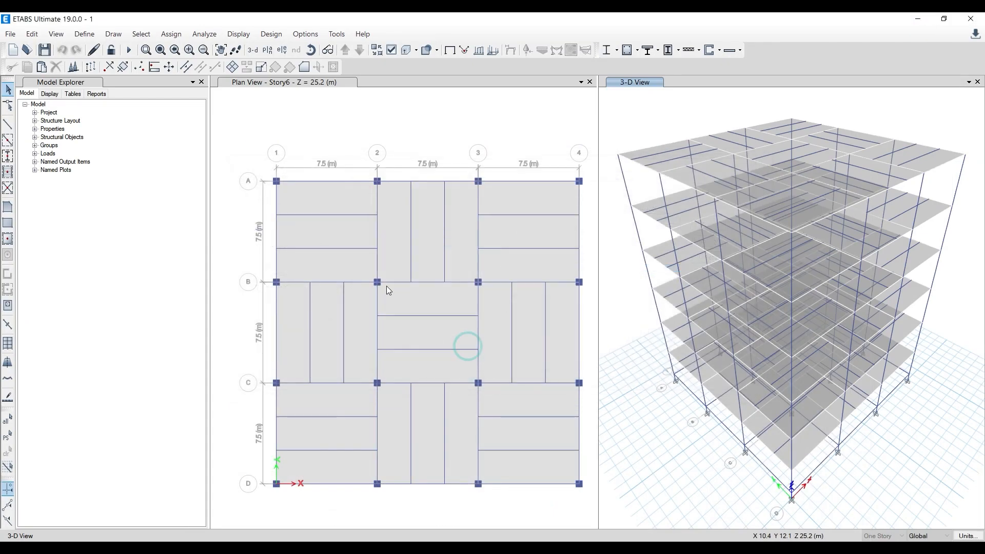
# - Add a load pattern named EQ X with type Seismic and auto lateral load IS 1893:2016
pyautogui.click(328, 138)
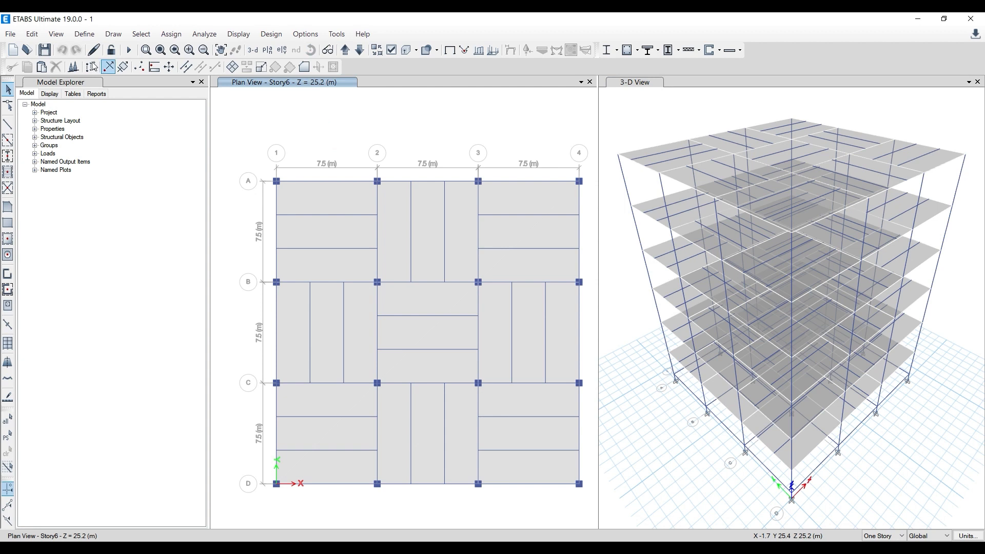
pyautogui.click(84, 33)
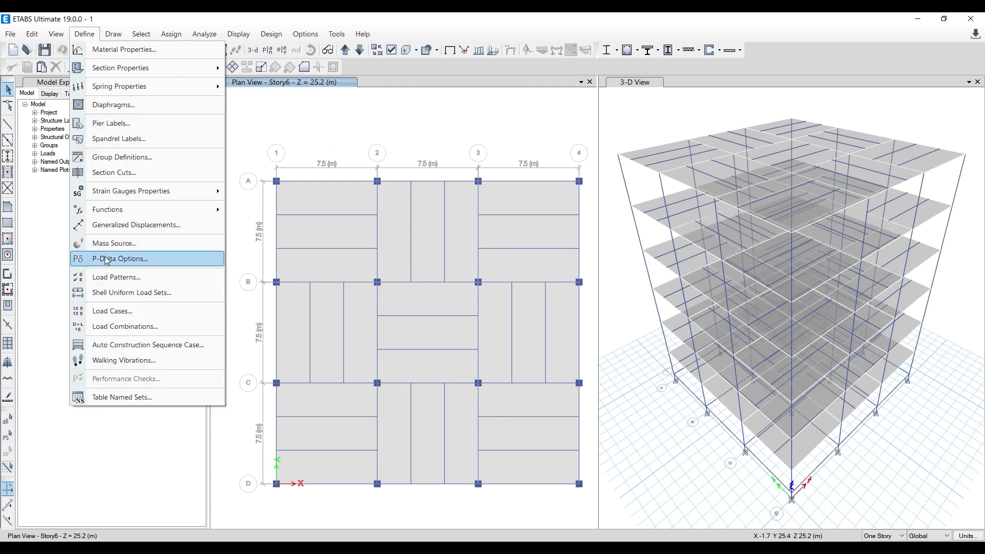
pyautogui.click(119, 279)
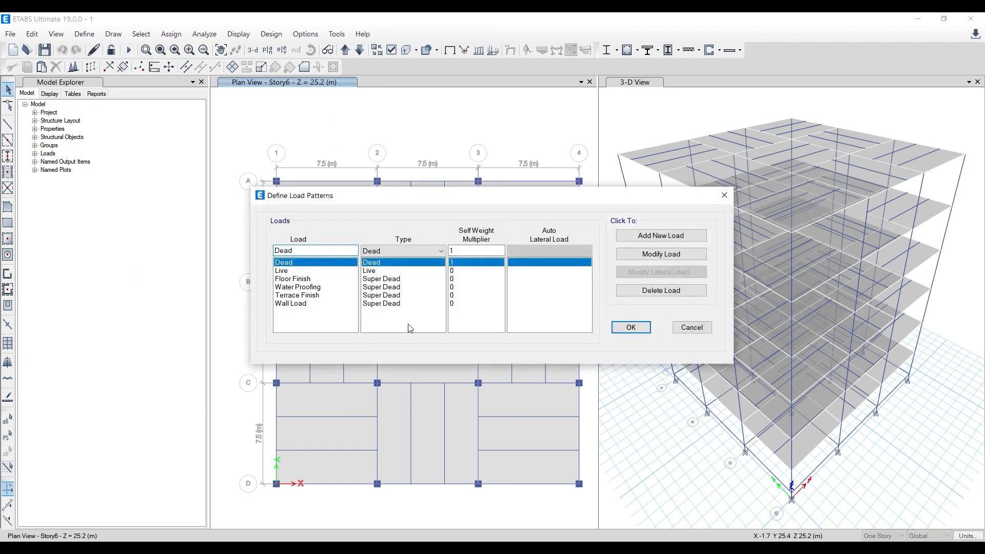
pyautogui.doubleClick(329, 248)
pyautogui.write('Ear')
pyautogui.click(427, 253)
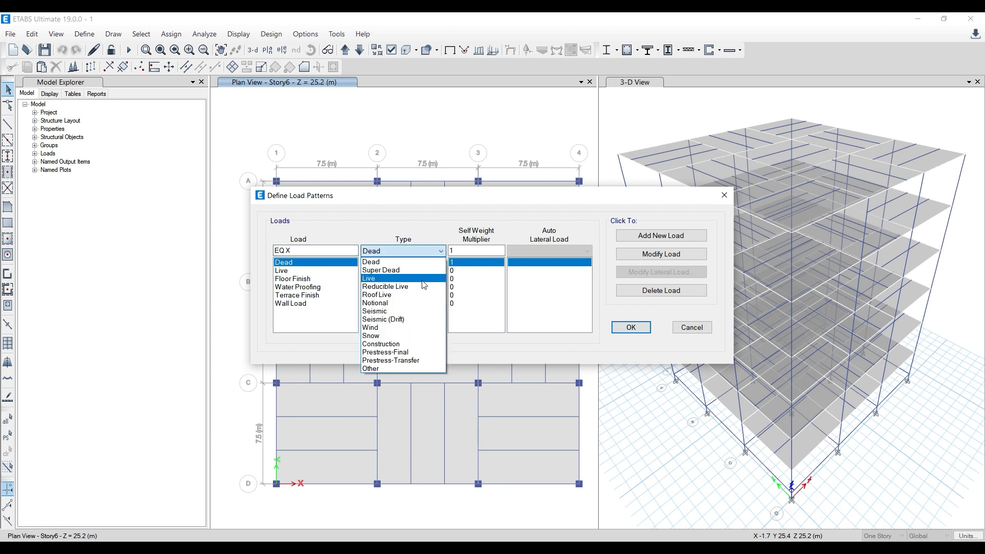
pyautogui.click(416, 312)
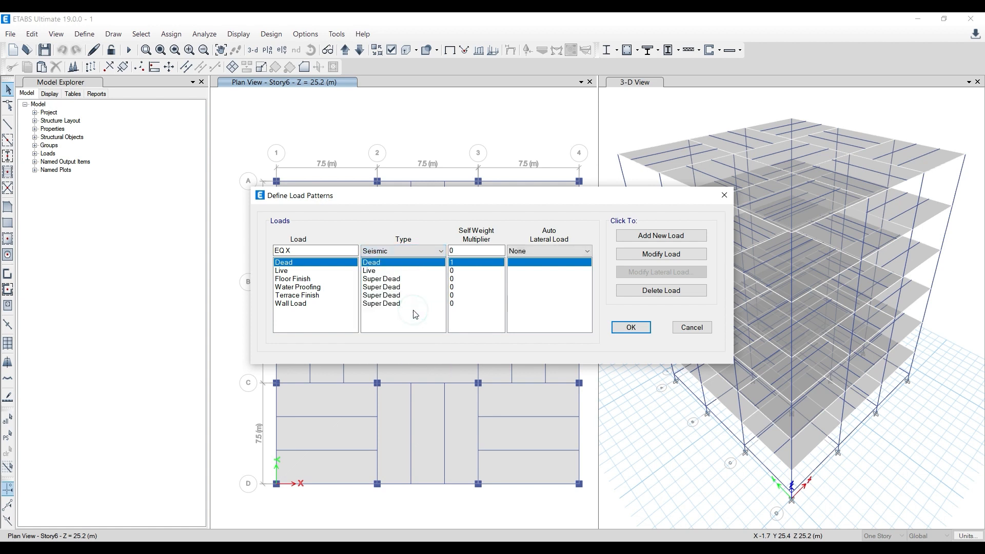
pyautogui.click(577, 254)
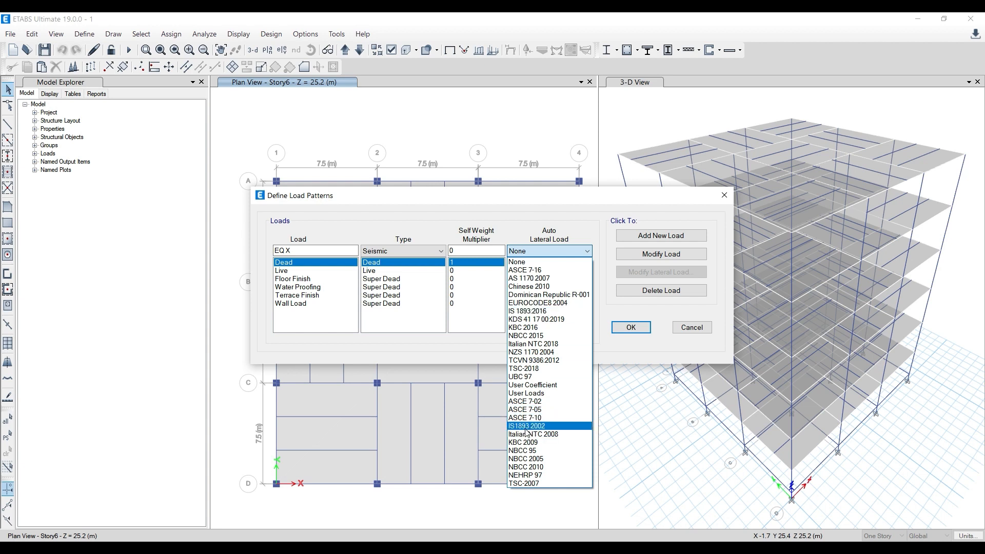
pyautogui.click(544, 312)
pyautogui.click(638, 239)
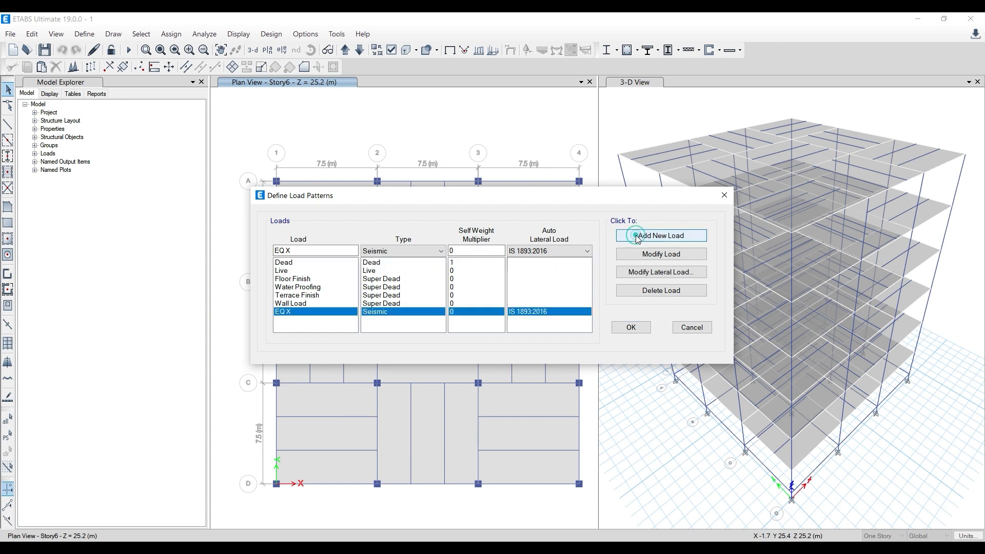
# - Add a second Seismic load pattern named EQ Y with auto lateral load IS 1893:2016
pyautogui.click(321, 249)
pyautogui.press('BackSpace')
pyautogui.click(667, 236)
# - Review the IS 1893:2016 seismic loading settings of load pattern EQ X and accept them
pyautogui.click(562, 314)
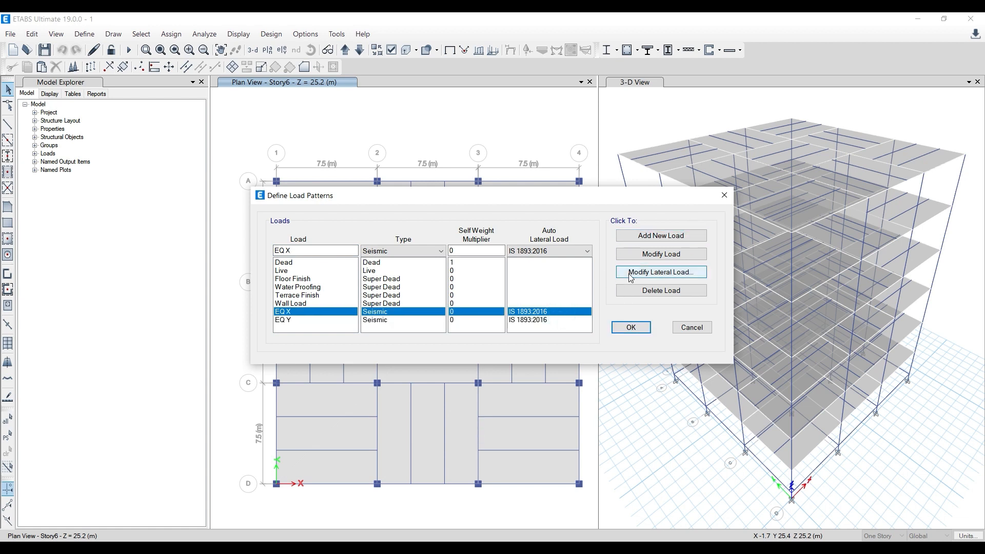
pyautogui.moveTo(480, 195); pyautogui.dragTo(460, 119)
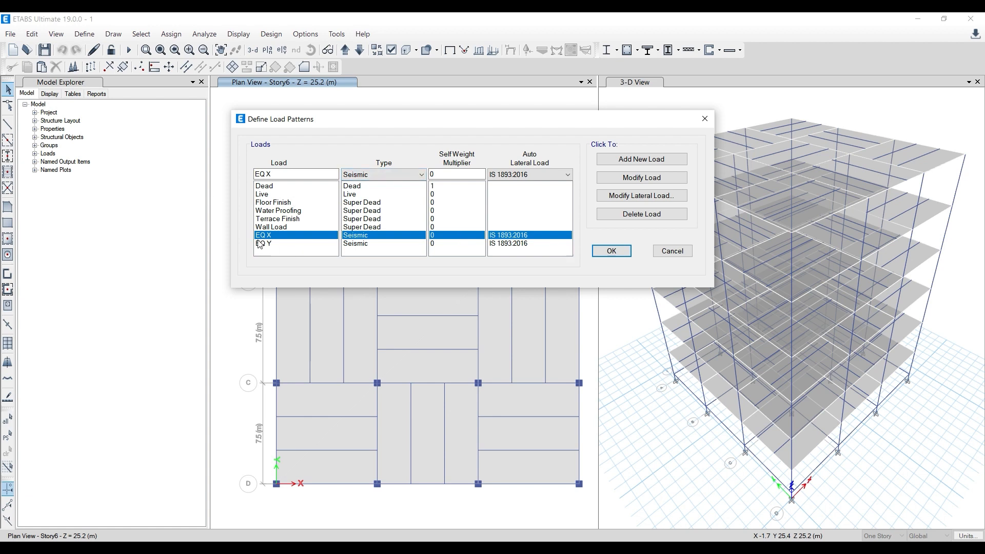
pyautogui.click(633, 198)
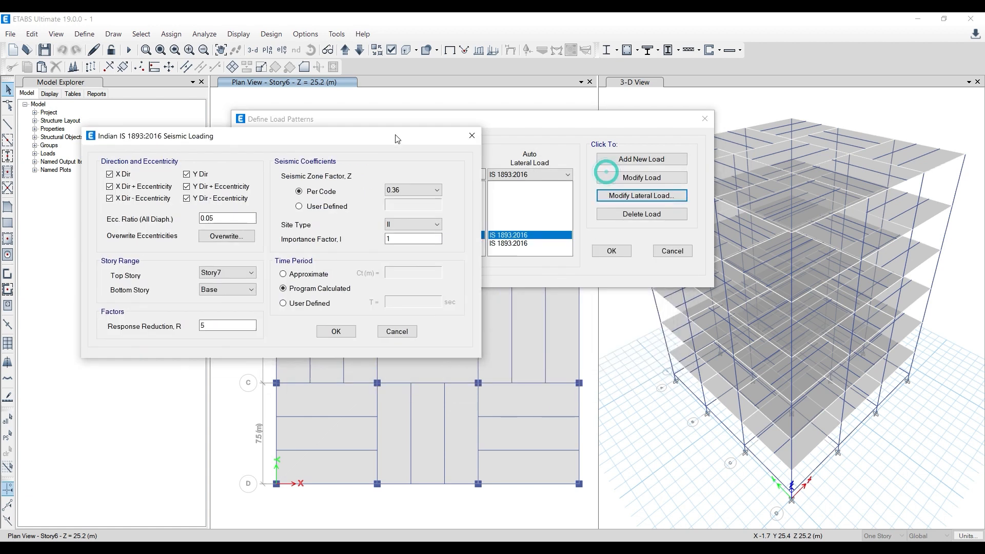
pyautogui.moveTo(395, 139); pyautogui.dragTo(396, 127)
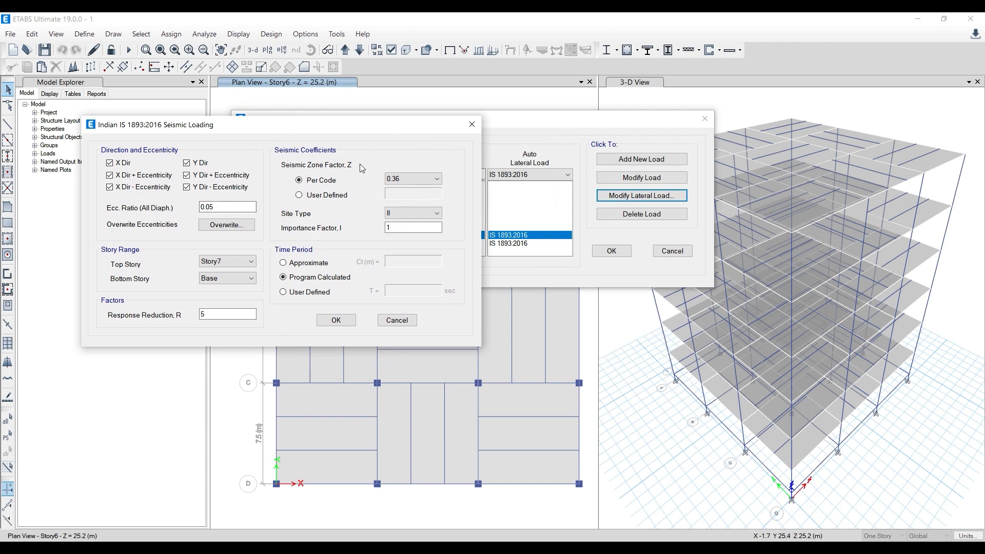
pyautogui.click(336, 320)
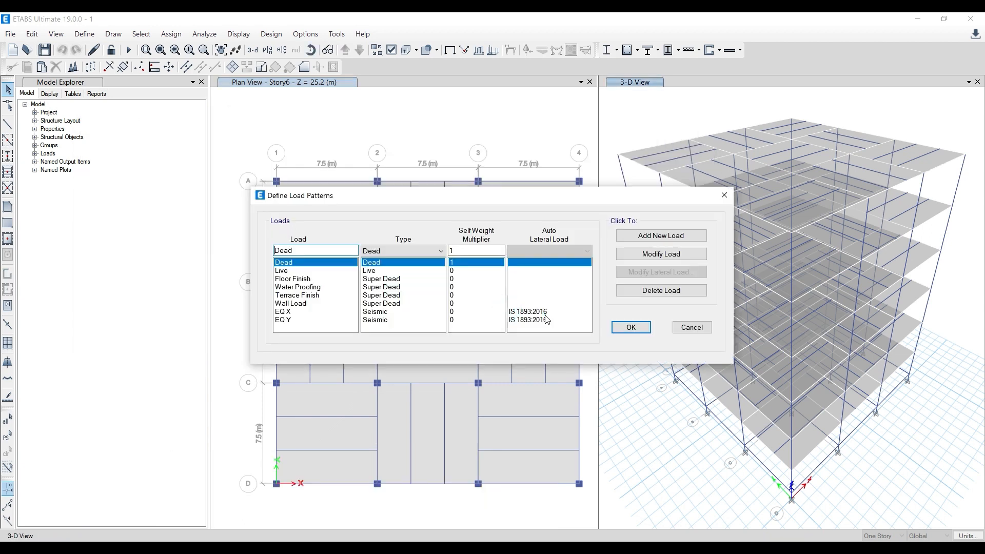
# - Open EQ X's lateral load settings, then switch to IIT 1.pdf and examine the example building's floor plan, elevation and design data
pyautogui.click(636, 276)
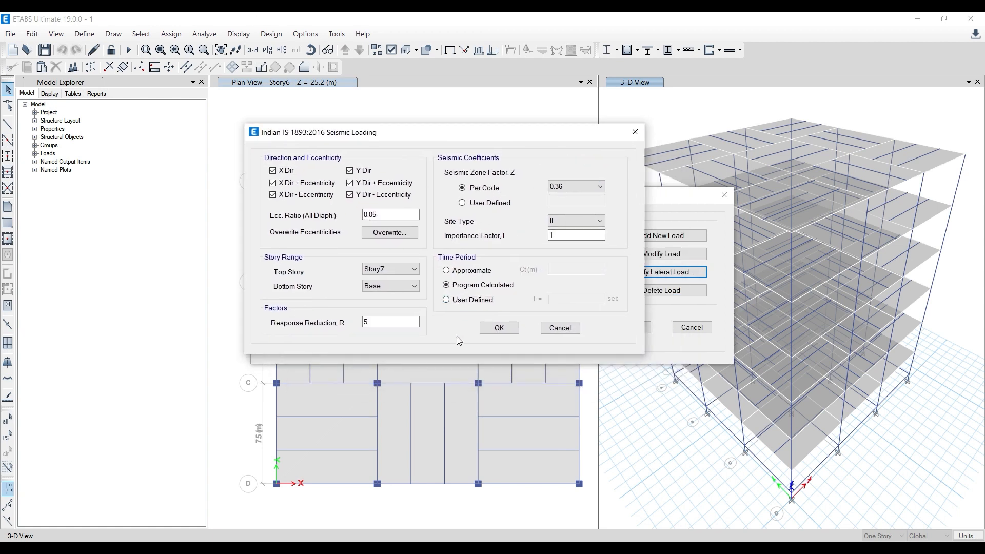
pyautogui.hotkey('alt', 'Tab')
pyautogui.scroll(-4, 369, 209)
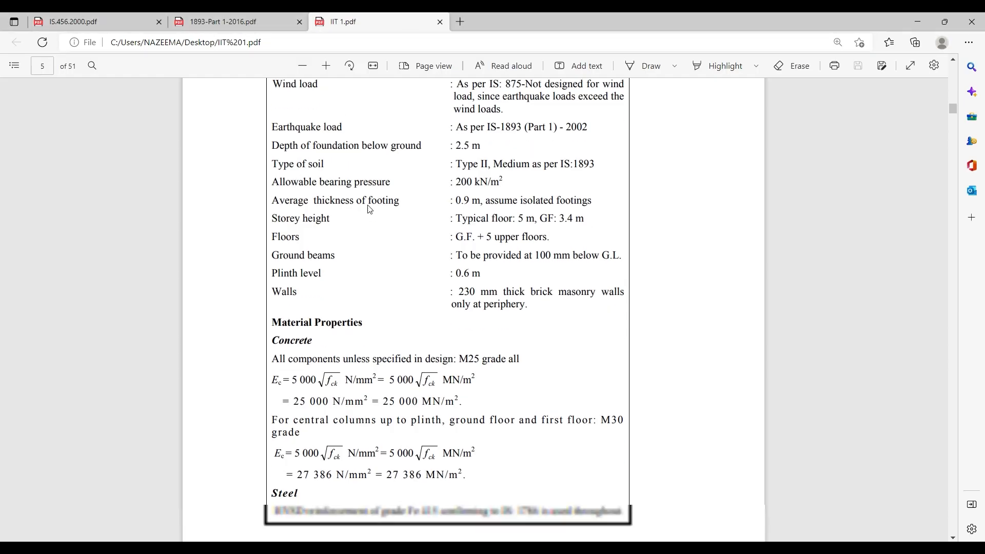
pyautogui.scroll(5, 411, 287)
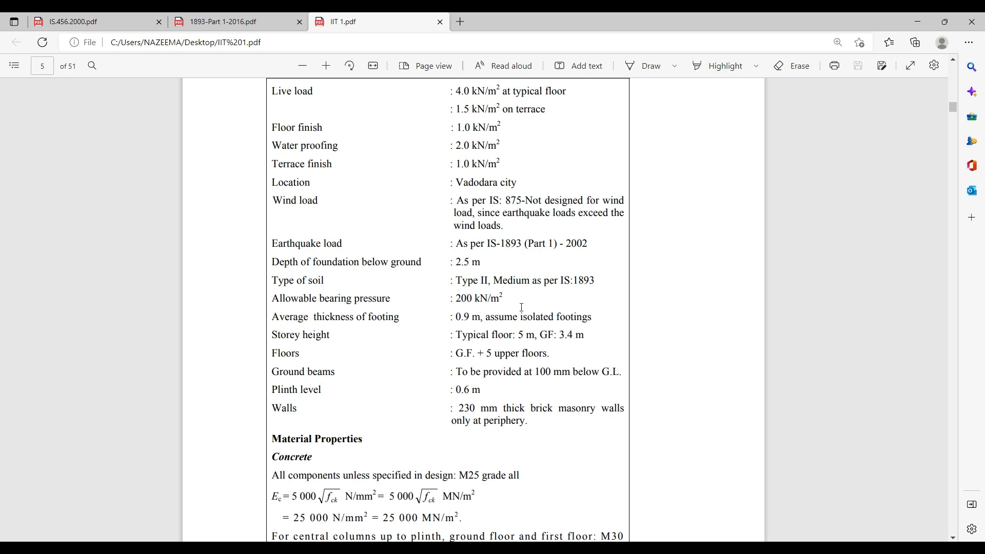
pyautogui.scroll(15, 522, 308)
pyautogui.scroll(15, 517, 311)
pyautogui.scroll(-15, 516, 311)
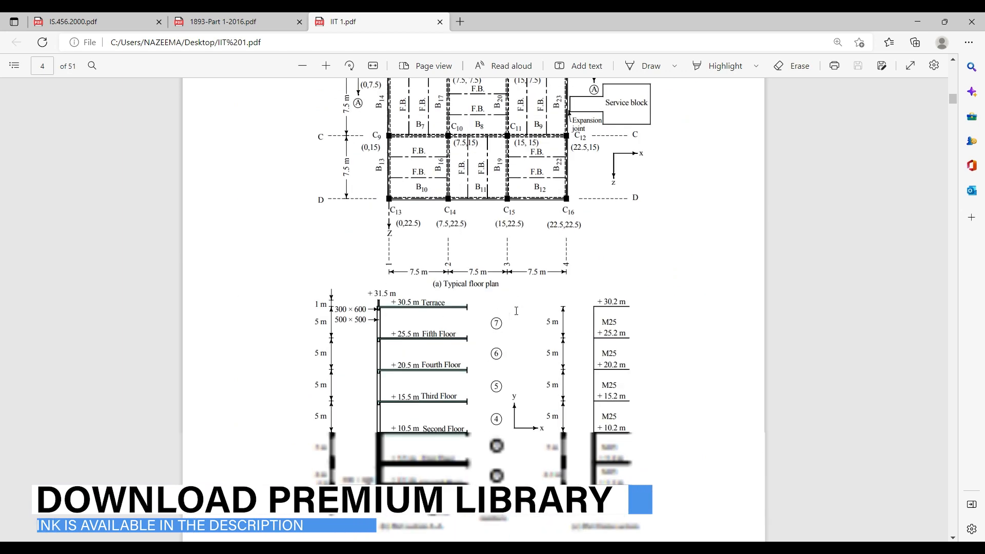
pyautogui.scroll(-10, 516, 311)
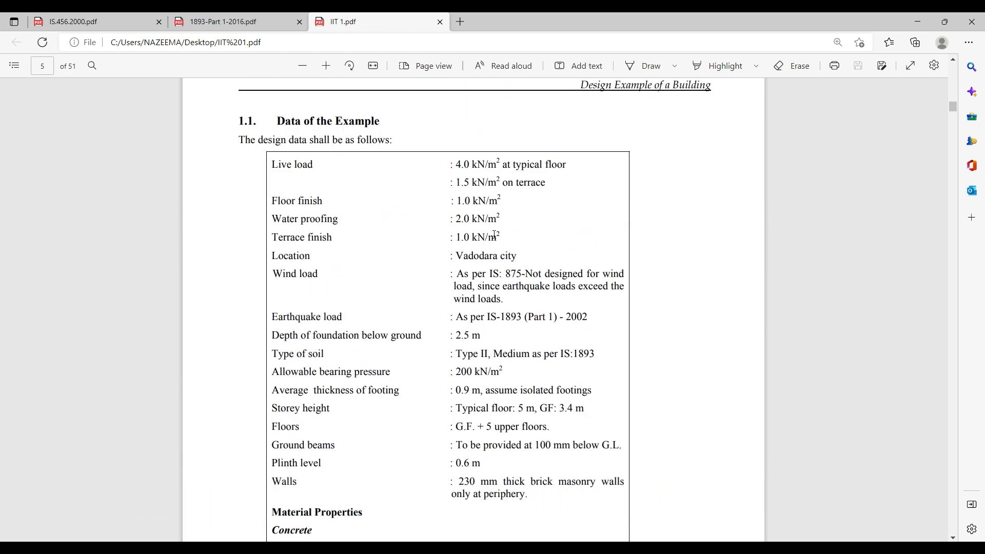
pyautogui.scroll(-3, 495, 234)
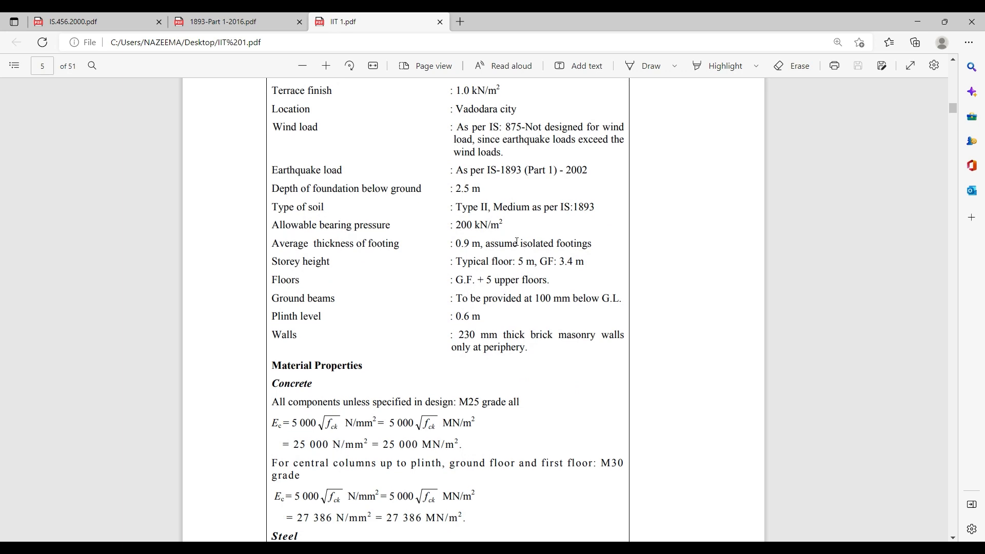
pyautogui.scroll(-2, 517, 241)
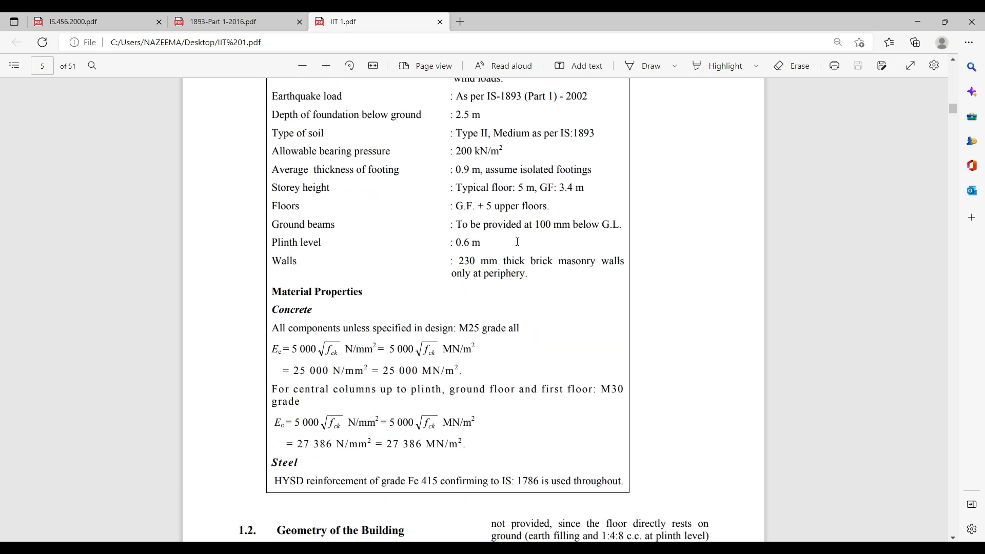
# - Check the type of soil and the earthquake load code in the example's design data
pyautogui.moveTo(462, 137); pyautogui.dragTo(489, 136)
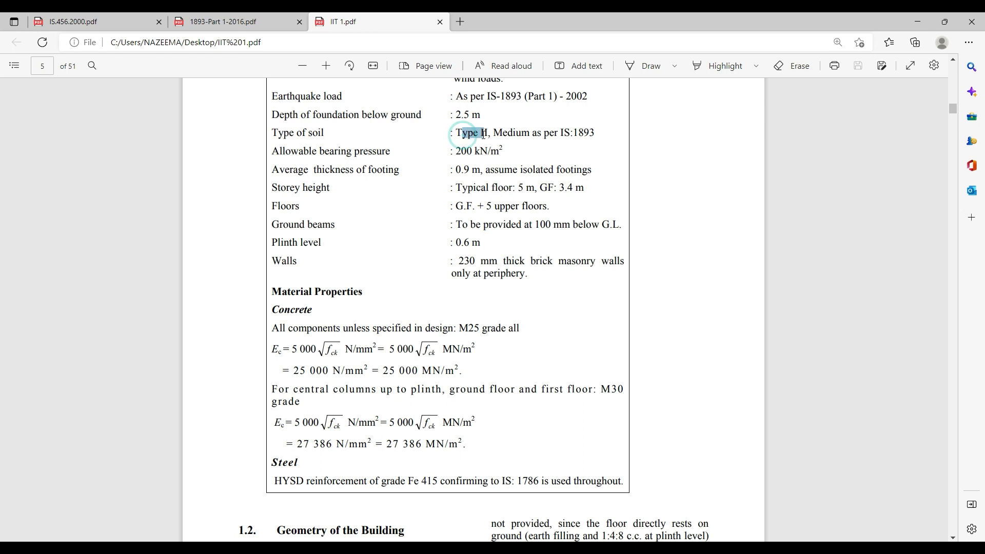
pyautogui.scroll(3, 373, 297)
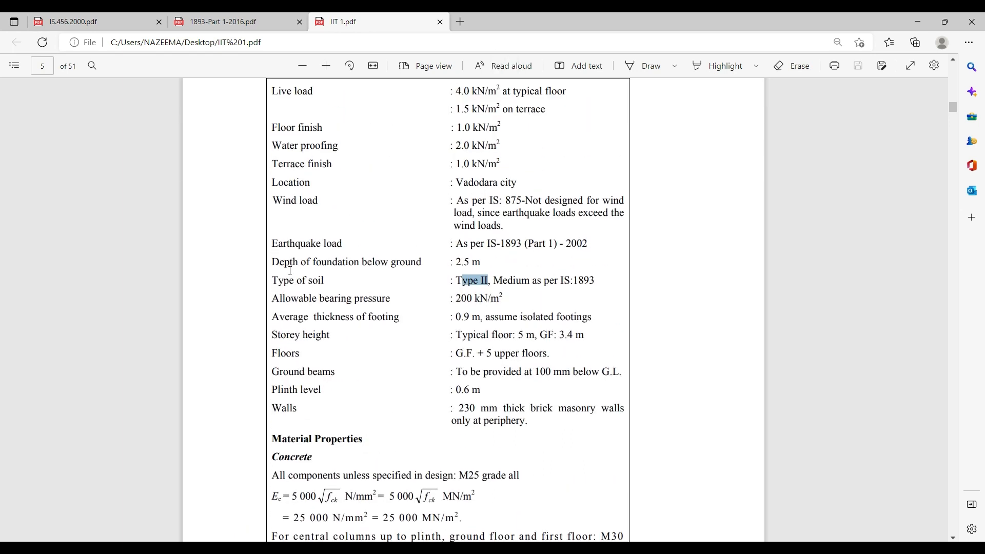
pyautogui.click(556, 248)
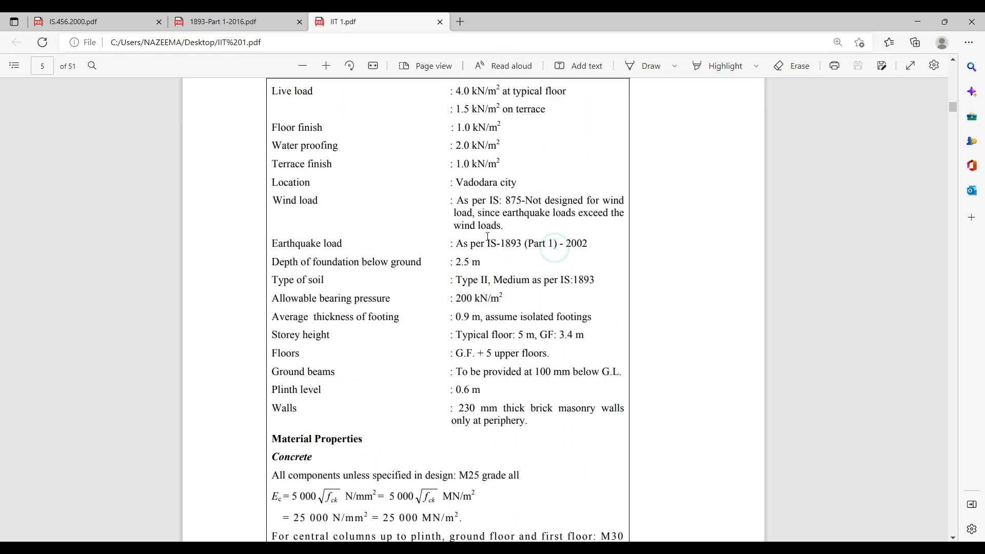
pyautogui.moveTo(451, 243); pyautogui.dragTo(576, 252)
pyautogui.click(498, 265)
pyautogui.scroll(-2, 498, 265)
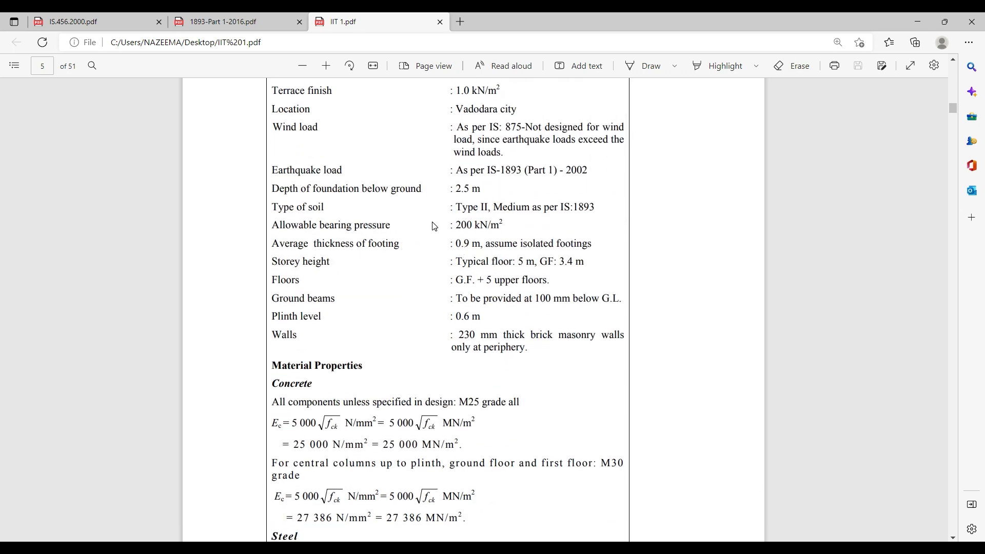
pyautogui.scroll(-9, 432, 221)
pyautogui.scroll(11, 391, 458)
pyautogui.scroll(-2, 391, 459)
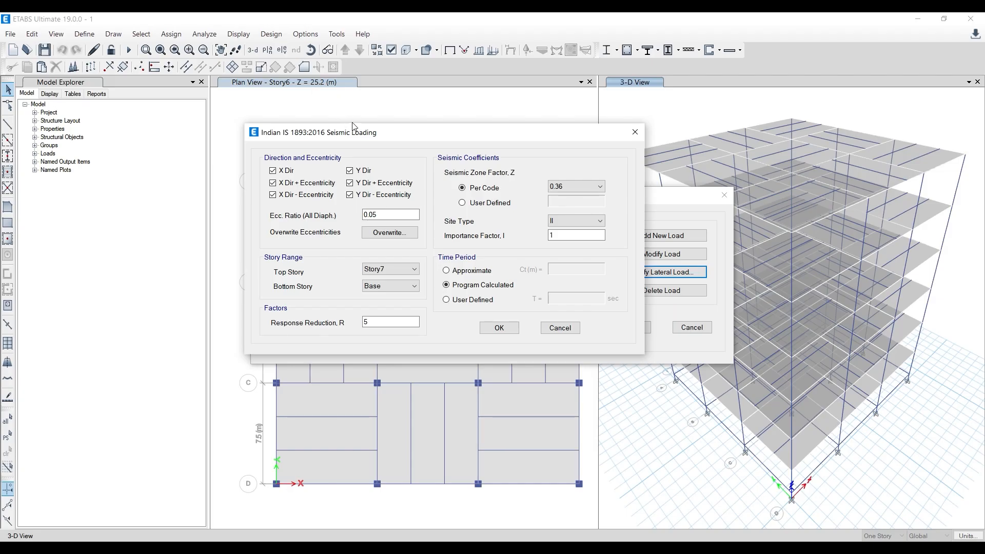
# - Limit EQ X to the X direction by disabling Y Dir, Y Dir + Eccentricity and Y Dir - Eccentricity
pyautogui.moveTo(359, 135); pyautogui.dragTo(460, 140)
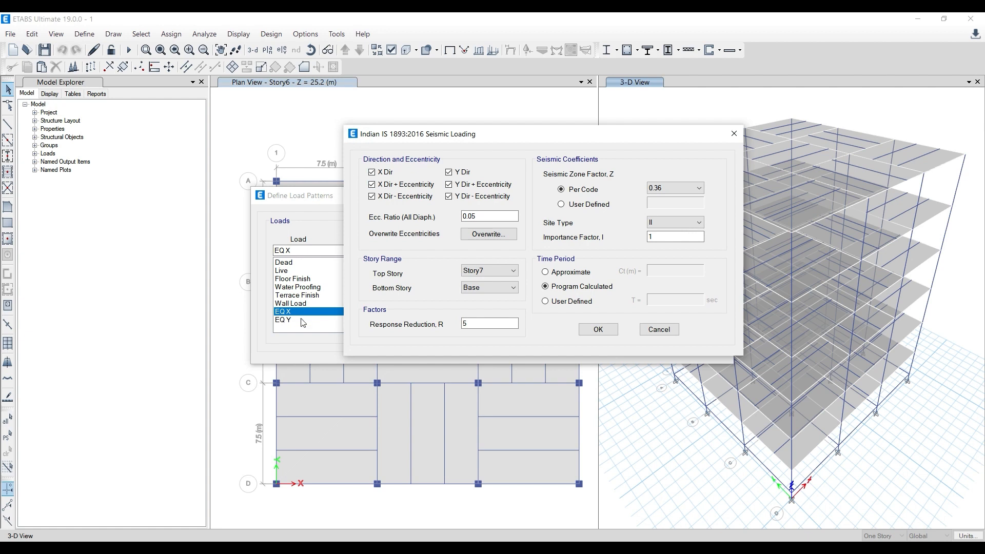
pyautogui.click(458, 197)
pyautogui.click(459, 185)
pyautogui.click(461, 174)
pyautogui.moveTo(415, 138); pyautogui.dragTo(484, 137)
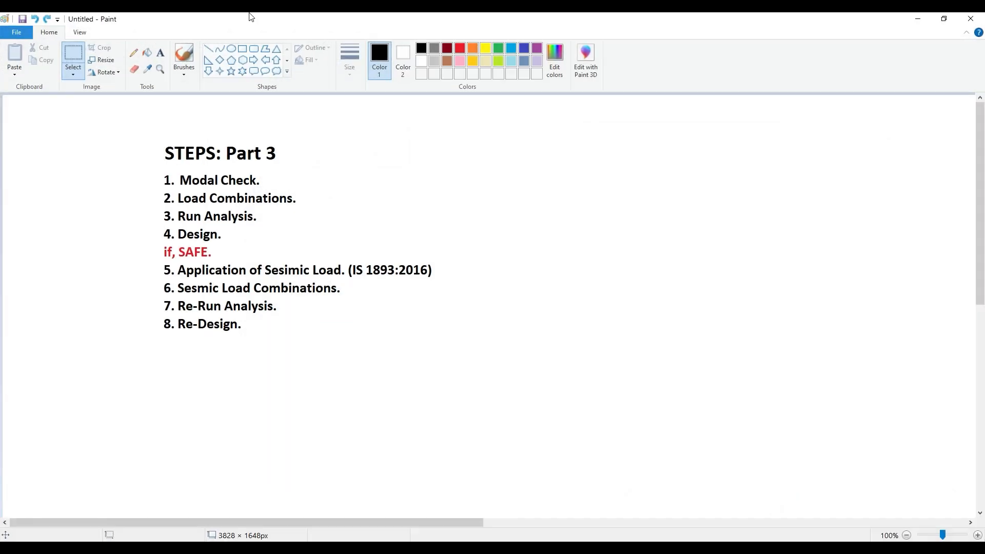
# - In Paint, draw a rectangle about 232 × 126 px beside the steps list, with a block arrow about 99 × 35 px pointing at its side
pyautogui.moveTo(629, 225); pyautogui.dragTo(749, 289)
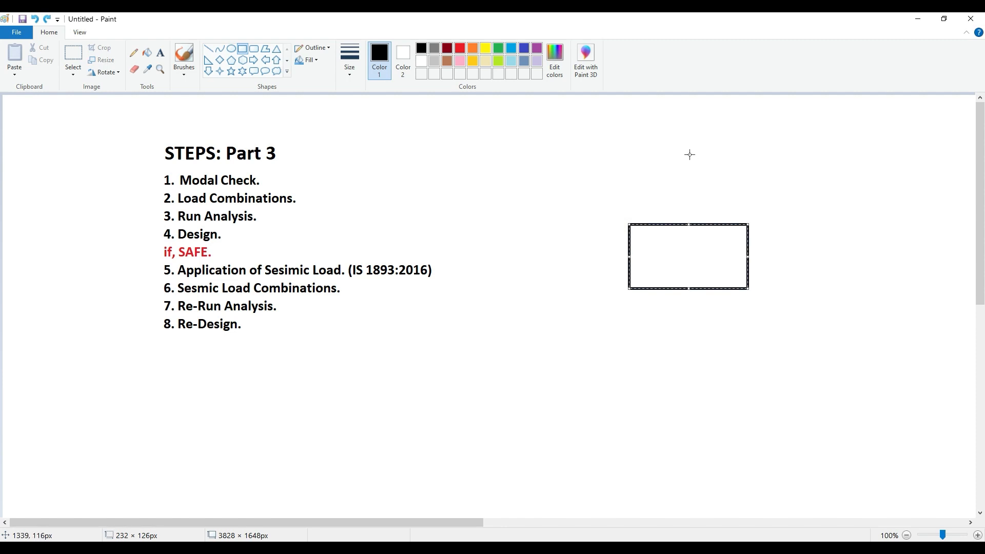
pyautogui.click(253, 60)
pyautogui.moveTo(571, 258); pyautogui.dragTo(625, 276)
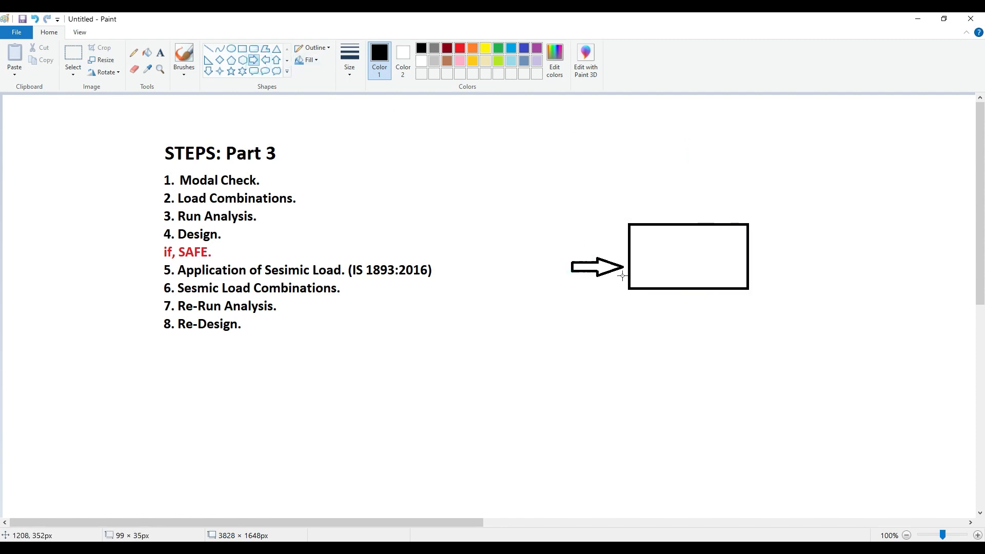
pyautogui.click(602, 311)
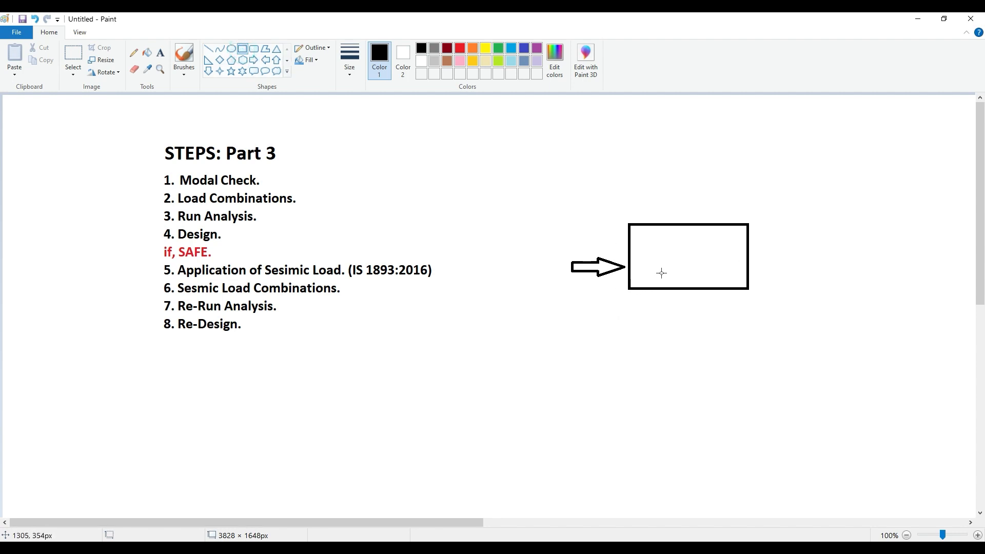
pyautogui.moveTo(643, 263); pyautogui.dragTo(763, 326)
pyautogui.hotkey('ctrl', 'z')
# - Draw three stacked rectangles narrowing upward below the arrow, starting from a base about 179 × 99 px
pyautogui.moveTo(471, 472); pyautogui.dragTo(563, 421)
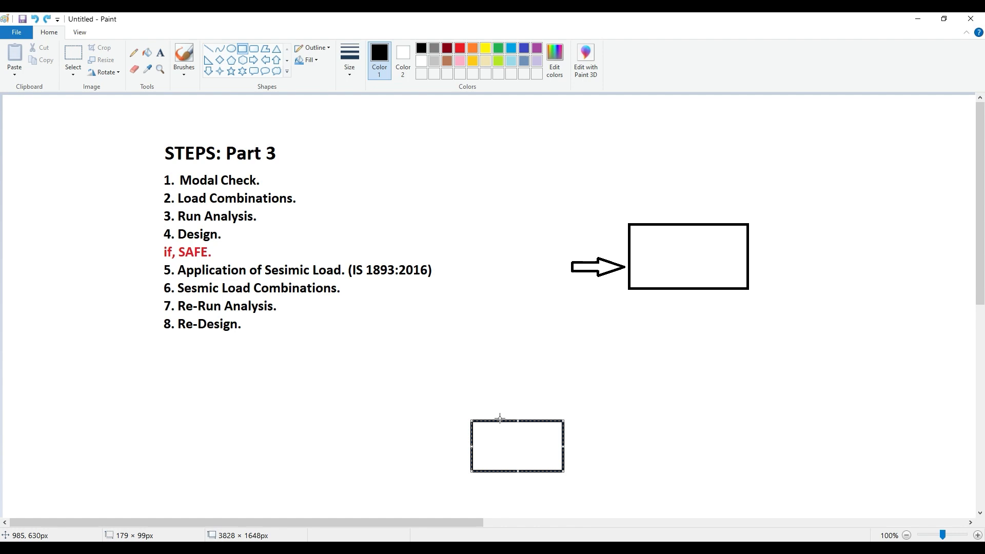
pyautogui.click(498, 379)
pyautogui.moveTo(483, 420); pyautogui.dragTo(516, 321)
pyautogui.click(548, 360)
pyautogui.click(574, 330)
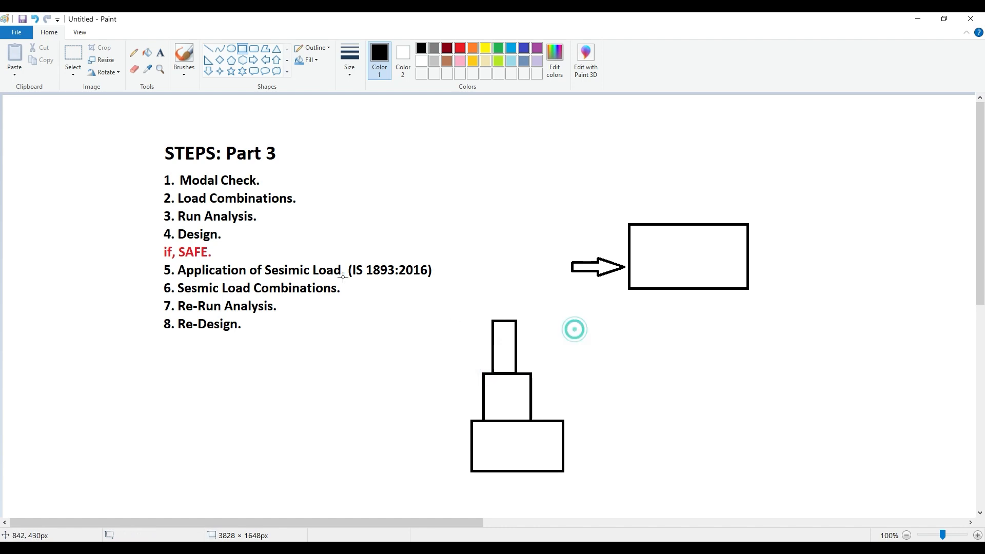
# - Draw a long vertical line through the three stacked rectangles and shift it sideways to run near their middle
pyautogui.click(211, 50)
pyautogui.moveTo(521, 278)
pyautogui.mouseDown()
pyautogui.moveTo(519, 506)
pyautogui.moveTo(537, 552)
pyautogui.moveTo(520, 553)
pyautogui.mouseUp()
pyautogui.moveTo(521, 410); pyautogui.dragTo(511, 411)
pyautogui.press('Right')
pyautogui.press('Right')
pyautogui.press('Right')
pyautogui.press('Right')
pyautogui.click(650, 425)
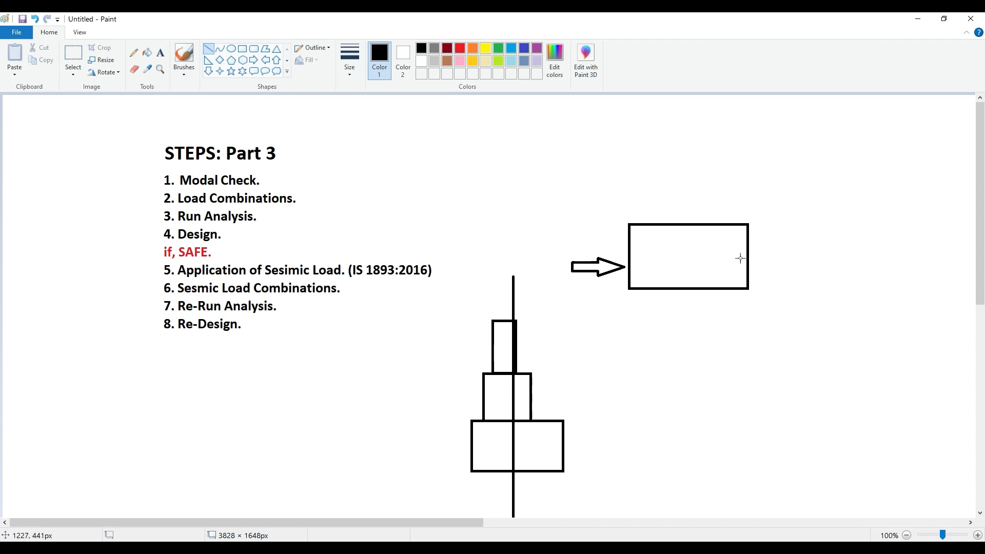
# - Switch back to ETABS and set the bottom story of the EQ X seismic load range to Story1
pyautogui.click(472, 547)
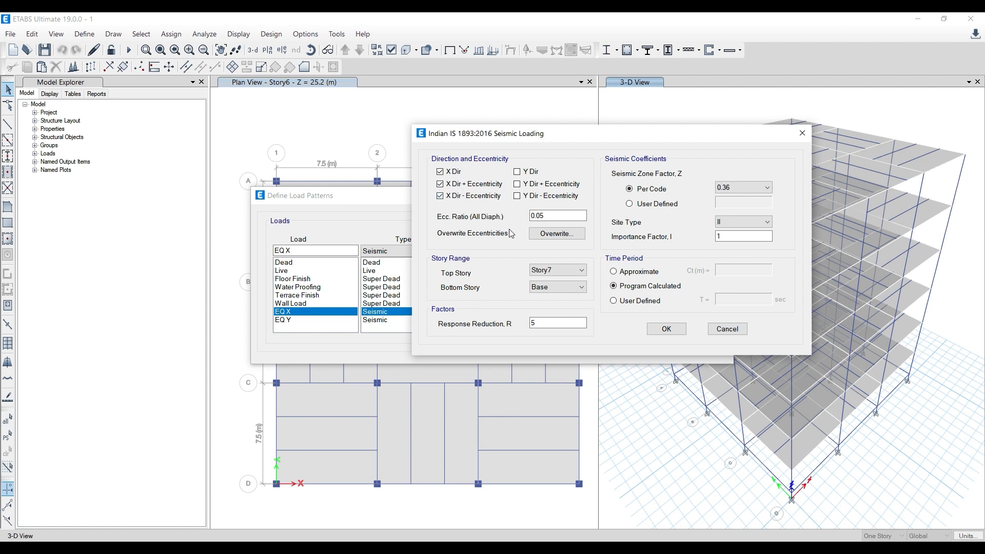
pyautogui.moveTo(585, 137); pyautogui.dragTo(470, 138)
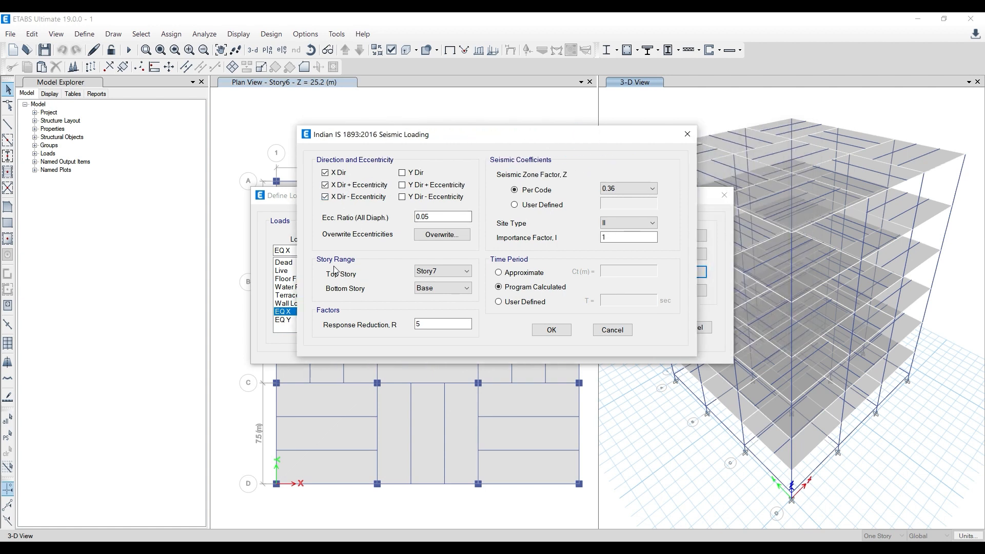
pyautogui.click(442, 288)
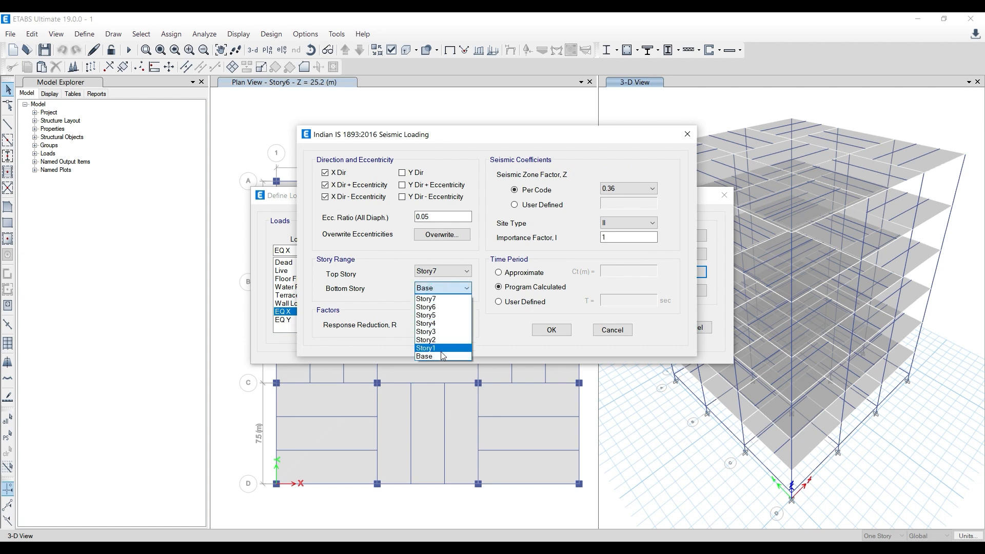
pyautogui.click(444, 349)
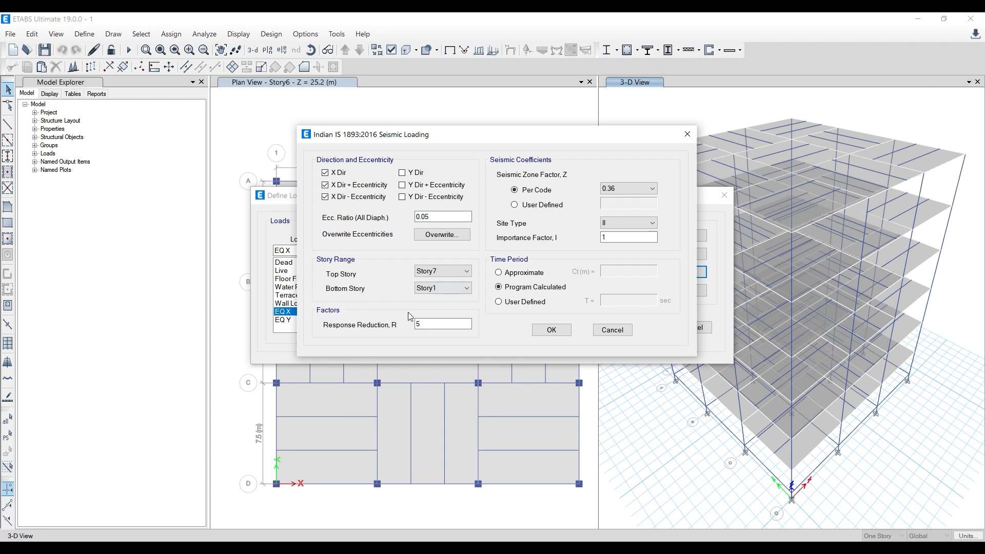
# - Switch to the browser's 1893-Part 1-2016.pdf and locate Table 9, Response Reduction Factor R for Building Systems
pyautogui.hotkey('alt', 'Tab')
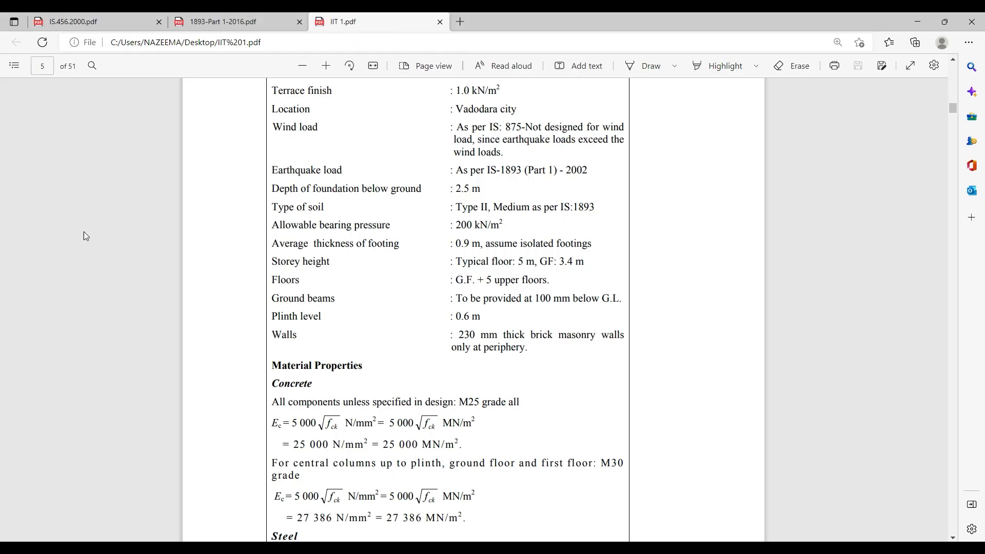
pyautogui.click(219, 23)
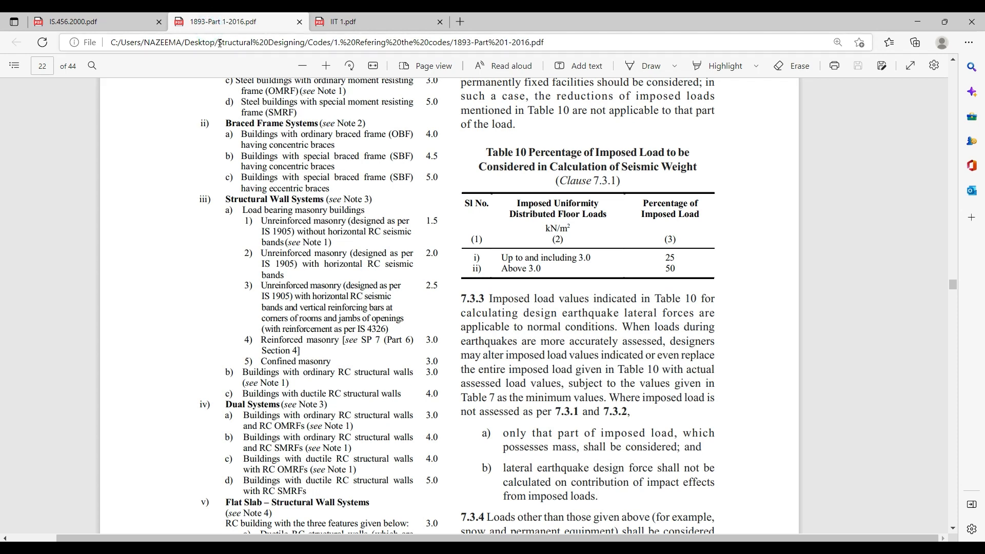
pyautogui.scroll(-8, 465, 258)
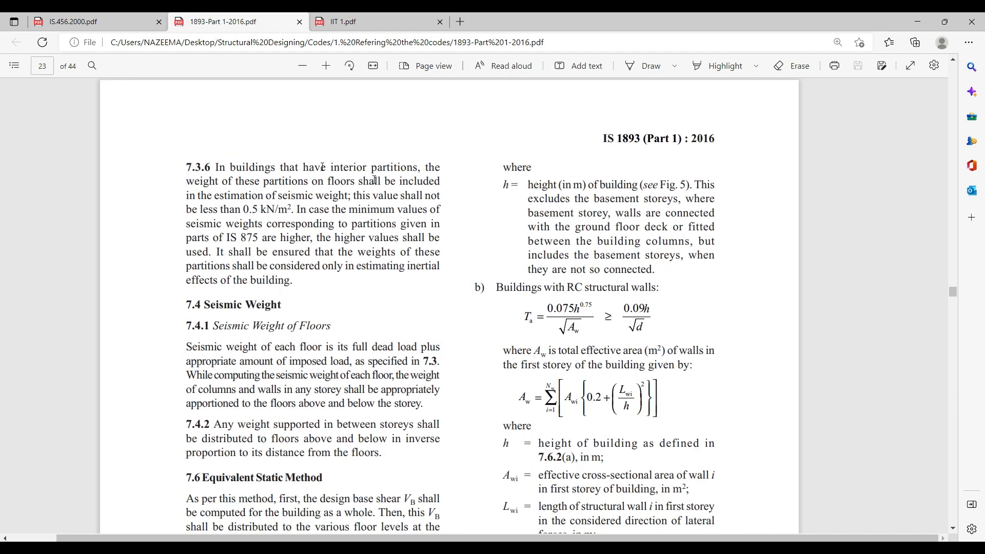
pyautogui.scroll(12, 466, 258)
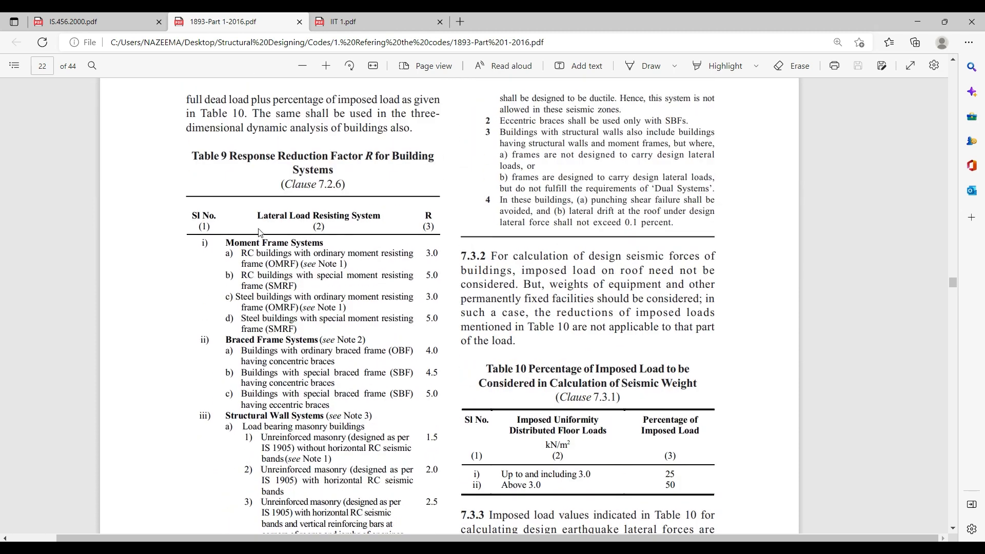
pyautogui.moveTo(193, 159); pyautogui.dragTo(385, 171)
pyautogui.click(383, 170)
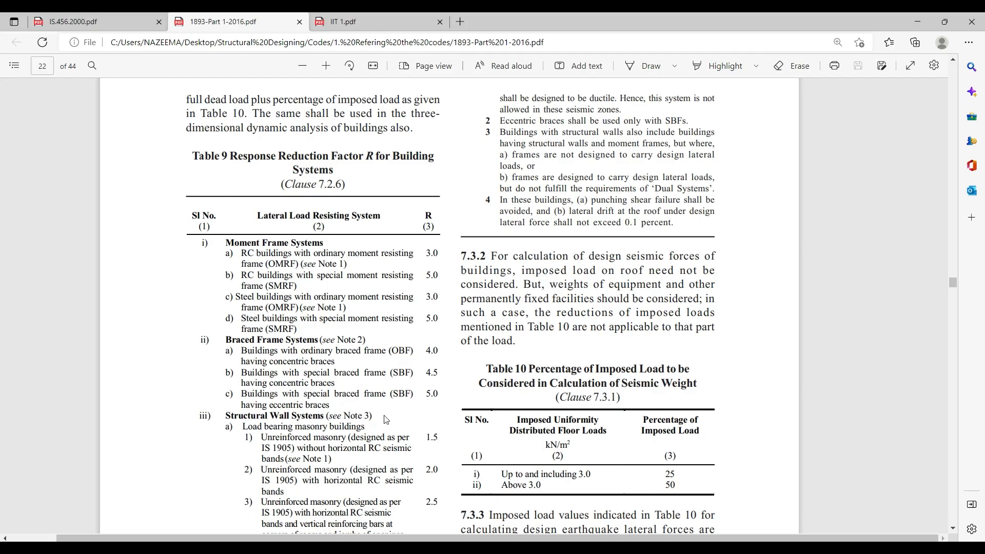
pyautogui.scroll(-4, 382, 392)
pyautogui.scroll(-4, 382, 392)
pyautogui.scroll(12, 303, 305)
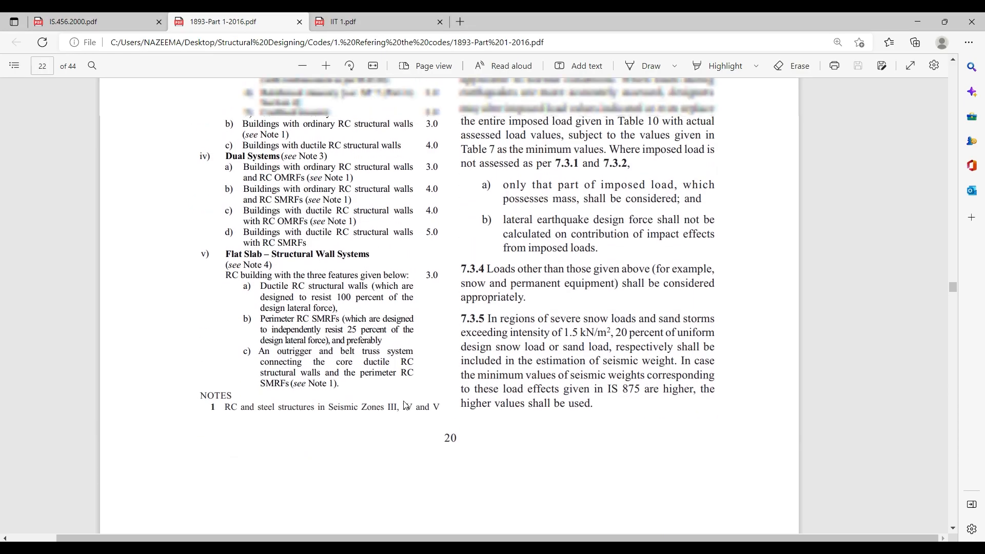
pyautogui.scroll(-1, 304, 305)
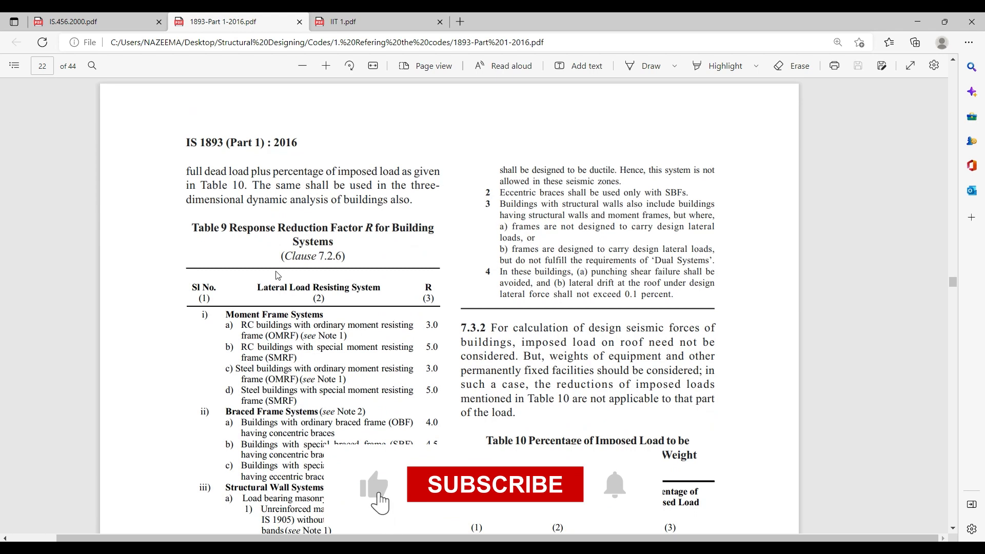
pyautogui.scroll(-1, 339, 326)
pyautogui.scroll(1, 208, 192)
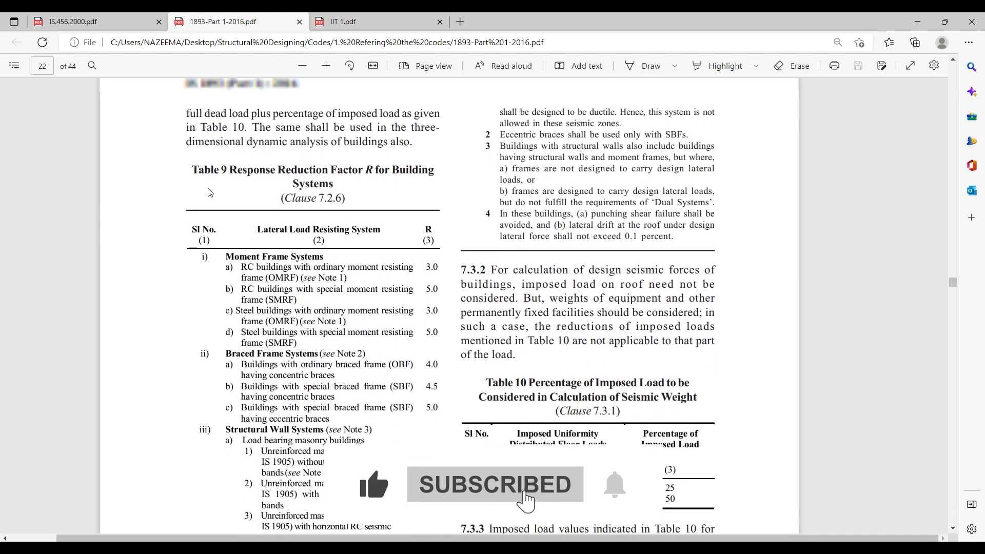
pyautogui.scroll(-1, 248, 235)
pyautogui.scroll(-1, 248, 235)
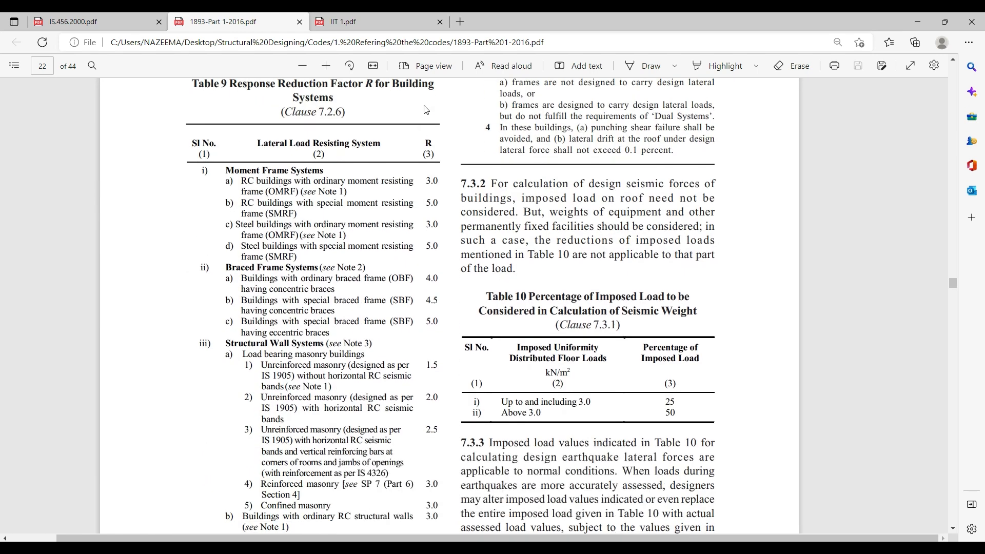
# - Enlarge Table 9 and compare the R factors of the moment frame, braced frame, structural wall and dual systems
pyautogui.click(322, 66)
pyautogui.click(322, 68)
pyautogui.moveTo(363, 538); pyautogui.dragTo(472, 538)
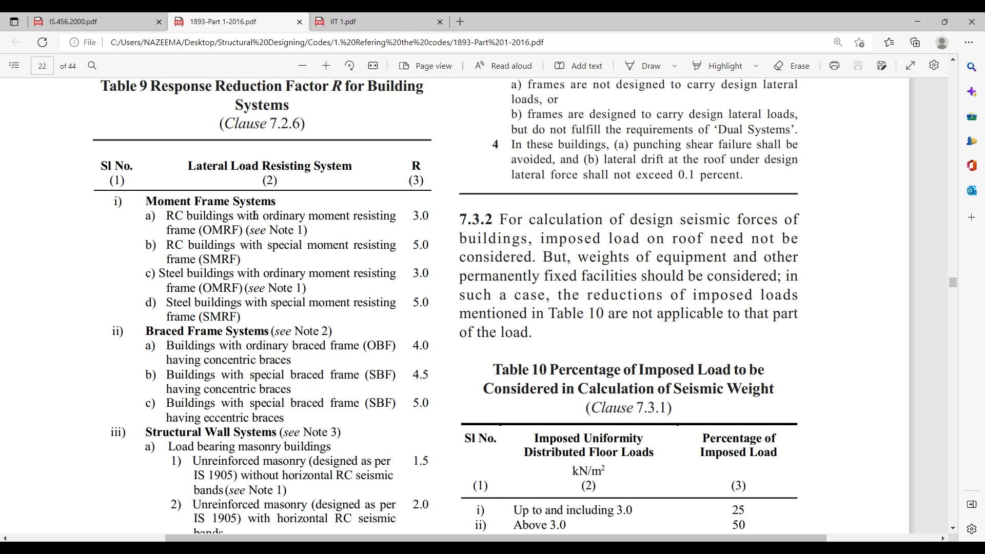
pyautogui.doubleClick(416, 215)
pyautogui.click(174, 240)
pyautogui.doubleClick(417, 247)
pyautogui.click(343, 285)
pyautogui.doubleClick(422, 274)
pyautogui.click(288, 297)
pyautogui.scroll(-1, 259, 334)
pyautogui.scroll(-2, 259, 334)
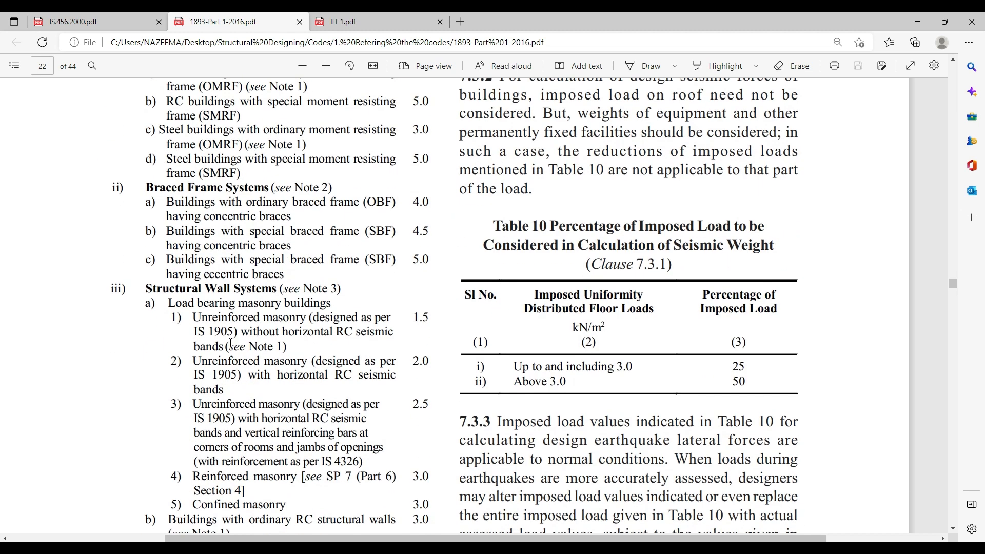
pyautogui.scroll(-4, 231, 344)
pyautogui.scroll(-2, 286, 354)
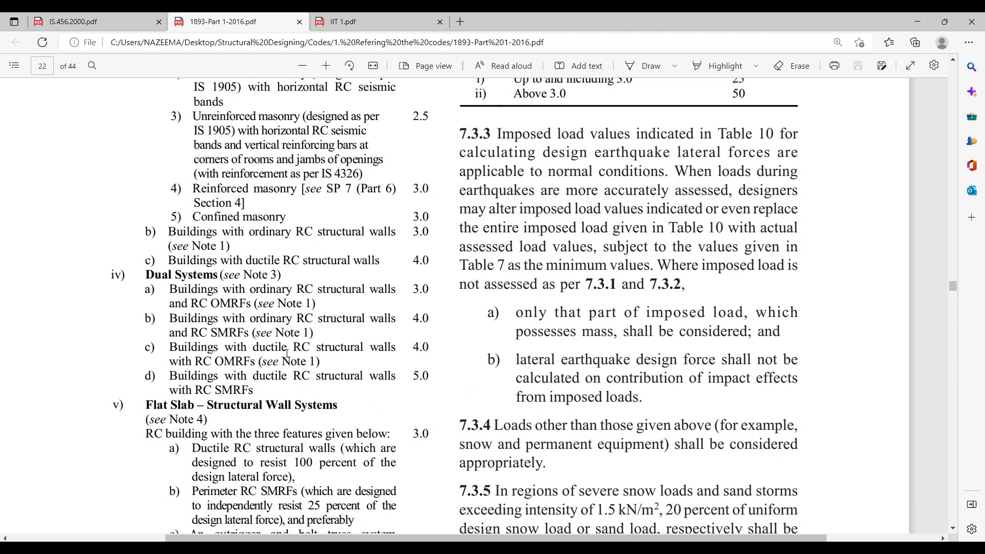
pyautogui.scroll(8, 287, 354)
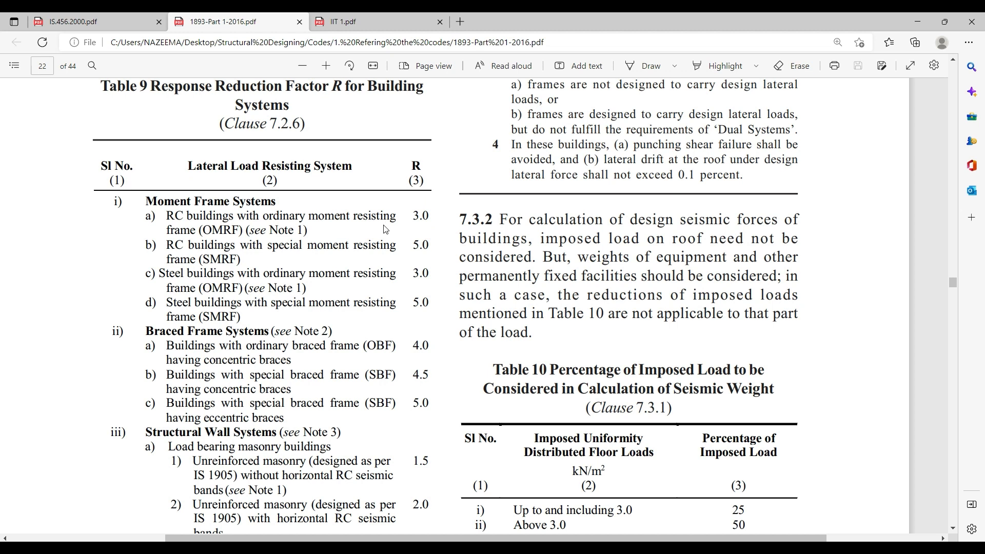
# - Set EQ X's response reduction factor R to 3 in ETABS, following Table 9's entry for RC ordinary moment resisting frames
pyautogui.doubleClick(416, 217)
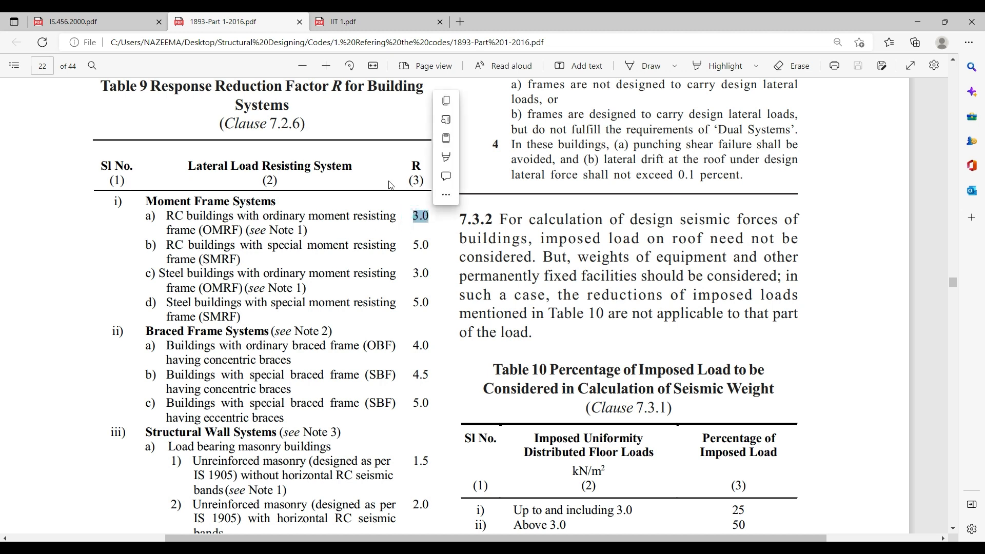
pyautogui.click(302, 262)
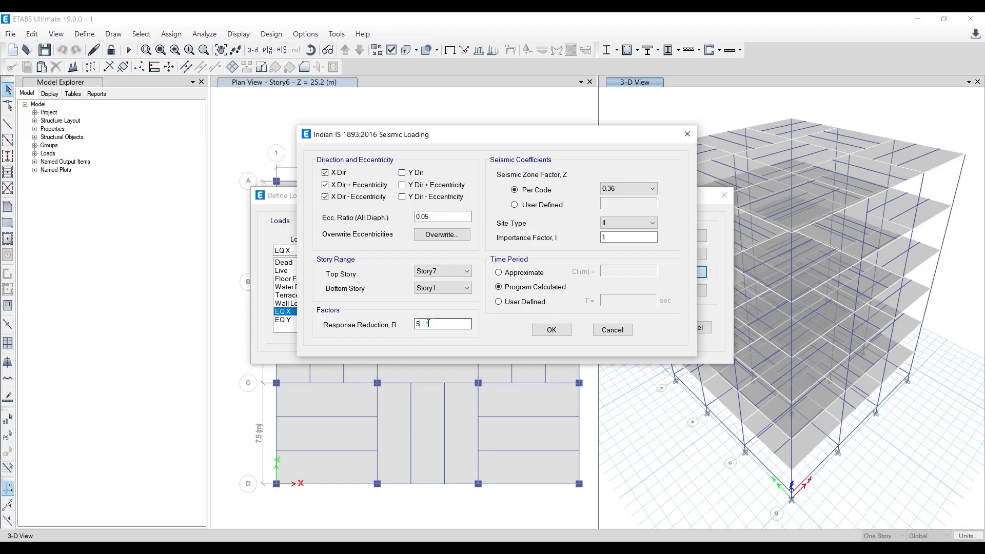
pyautogui.moveTo(429, 323); pyautogui.dragTo(391, 326)
pyautogui.write('3')
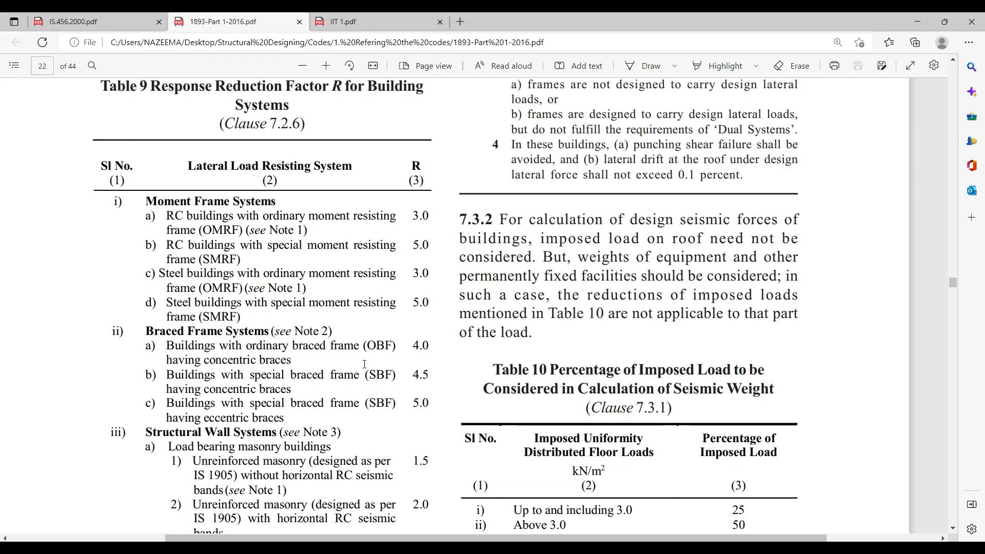
pyautogui.scroll(3, 196, 282)
pyautogui.scroll(-1, 196, 283)
pyautogui.scroll(-10, 196, 283)
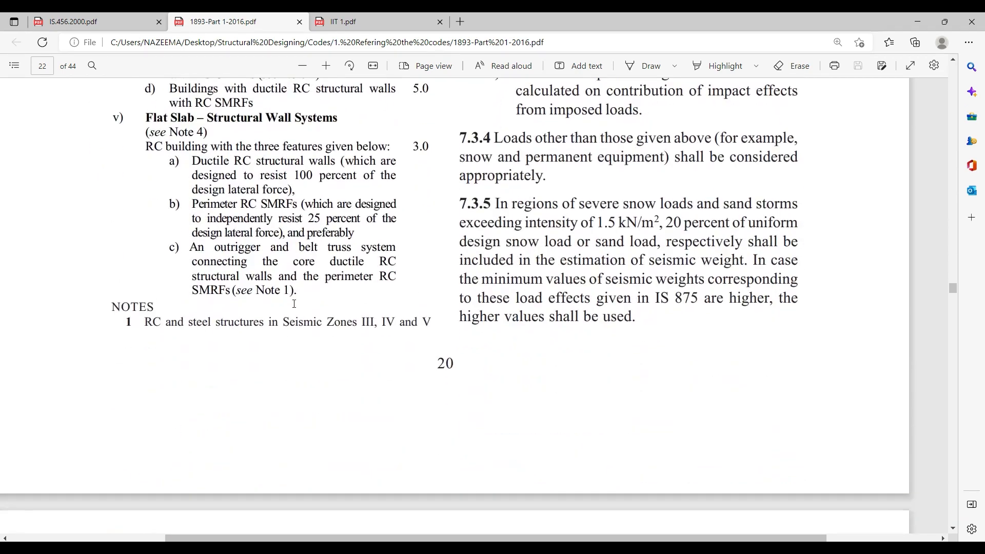
pyautogui.scroll(10, 294, 304)
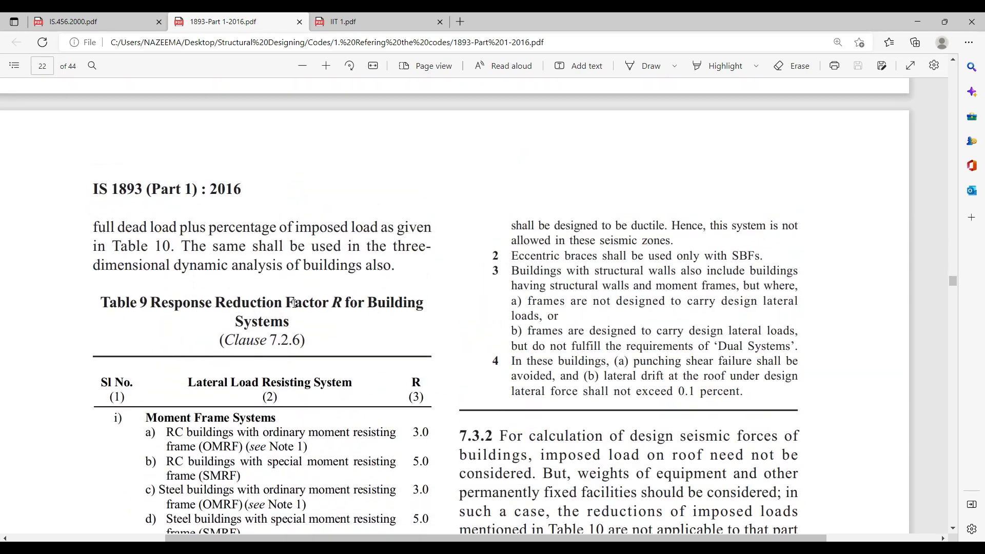
pyautogui.scroll(-1, 294, 304)
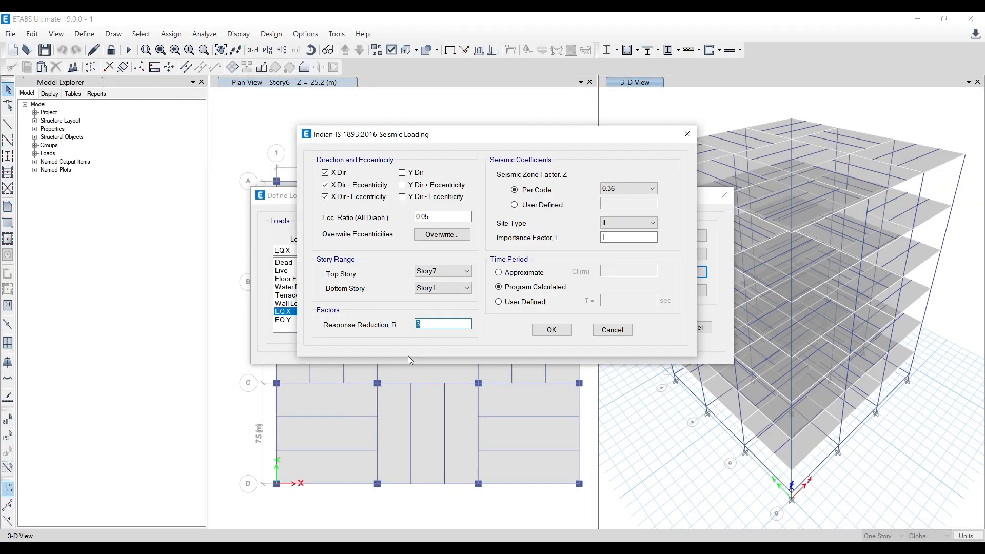
pyautogui.click(460, 305)
pyautogui.click(564, 178)
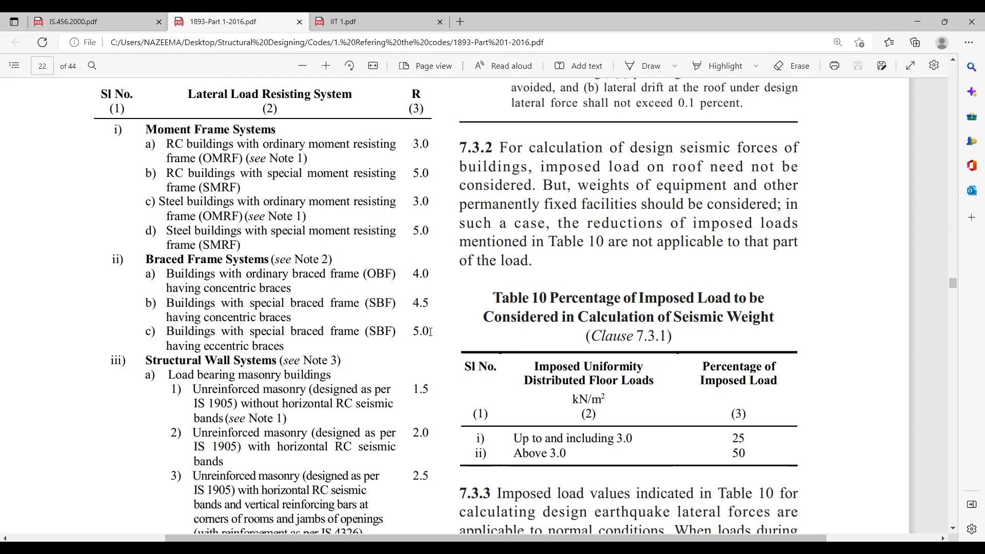
# - Find Fig. 1, Seismic Zones of India, in the IS 1893 PDF and examine the mapped cities against the Zone II to V legend
pyautogui.scroll(15, 430, 332)
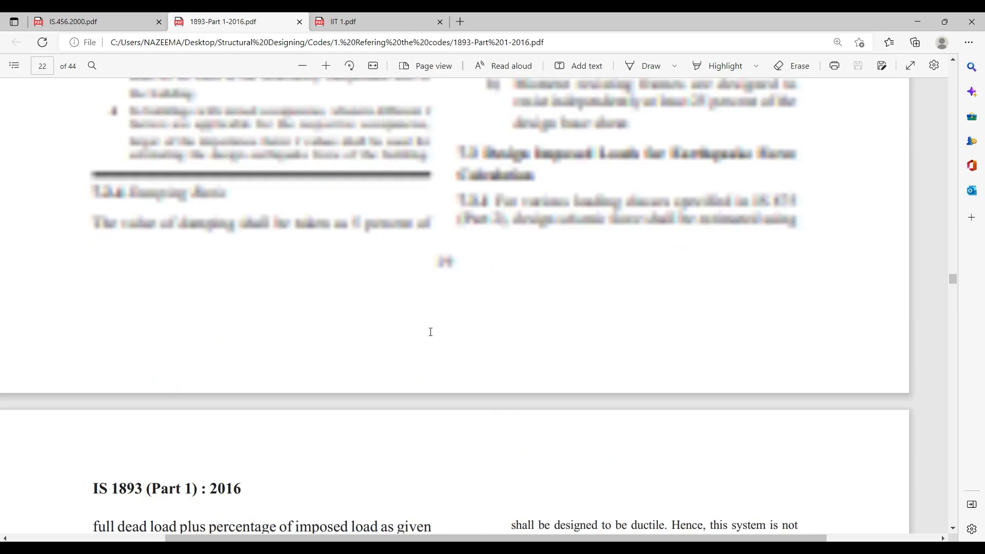
pyautogui.scroll(12, 430, 332)
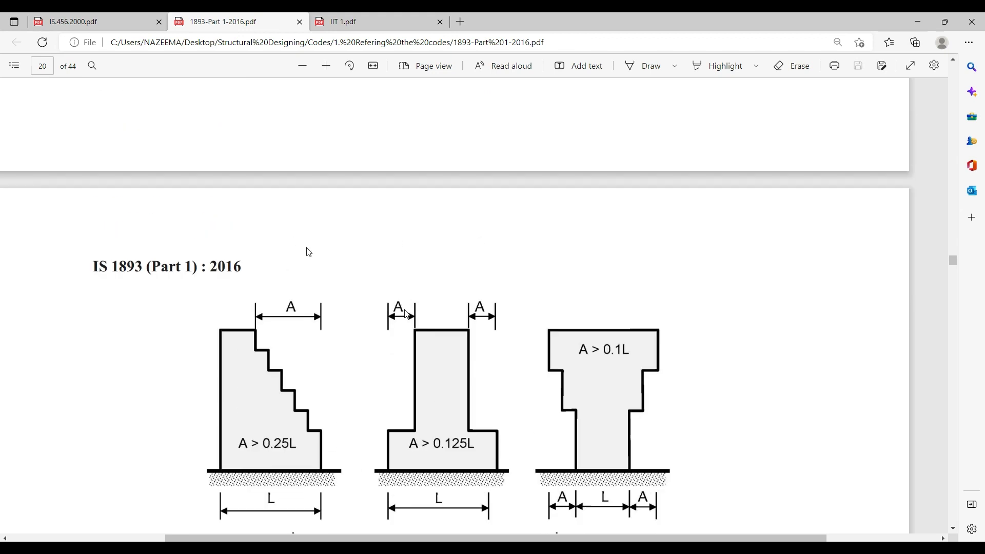
pyautogui.click(309, 66)
pyautogui.scroll(10, 410, 318)
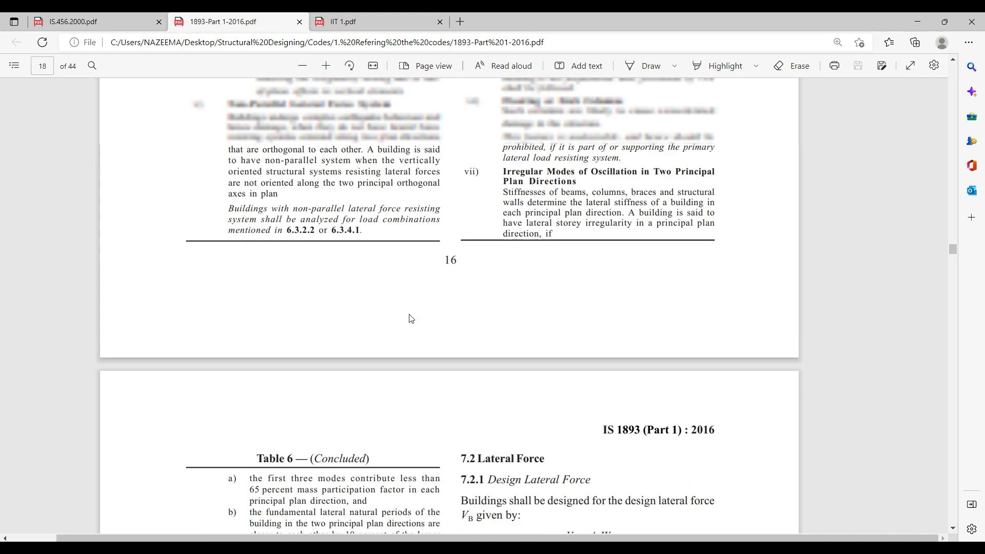
pyautogui.scroll(12, 411, 319)
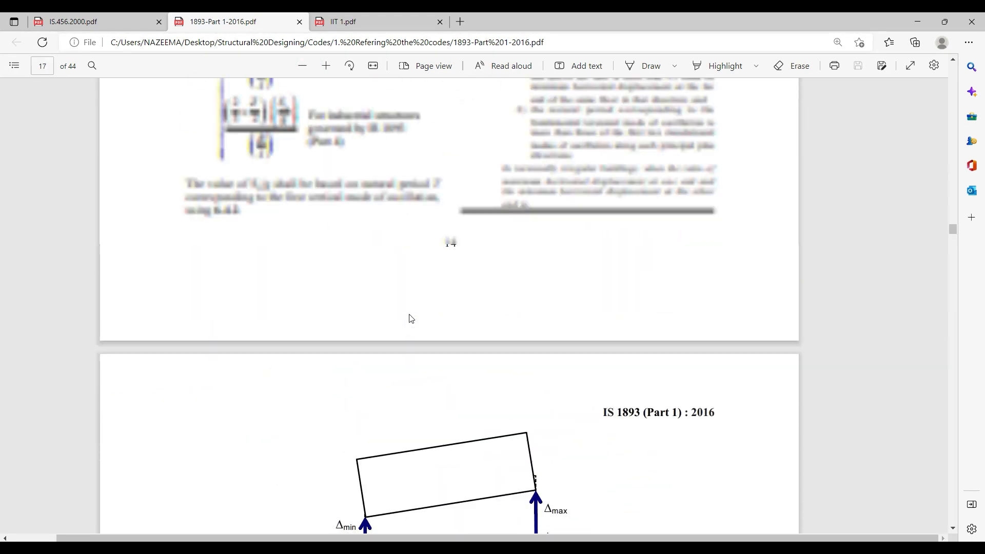
pyautogui.scroll(20, 411, 319)
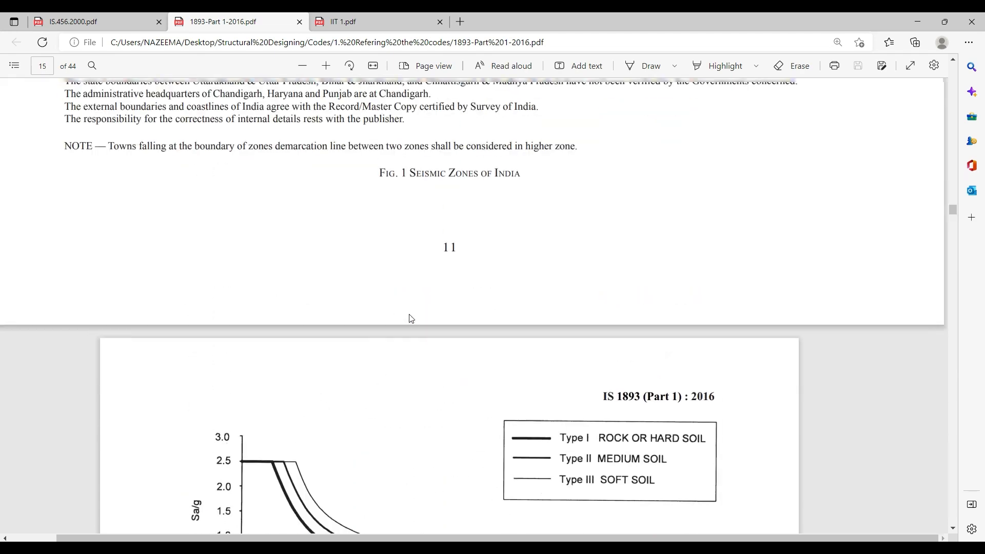
pyautogui.scroll(4, 409, 315)
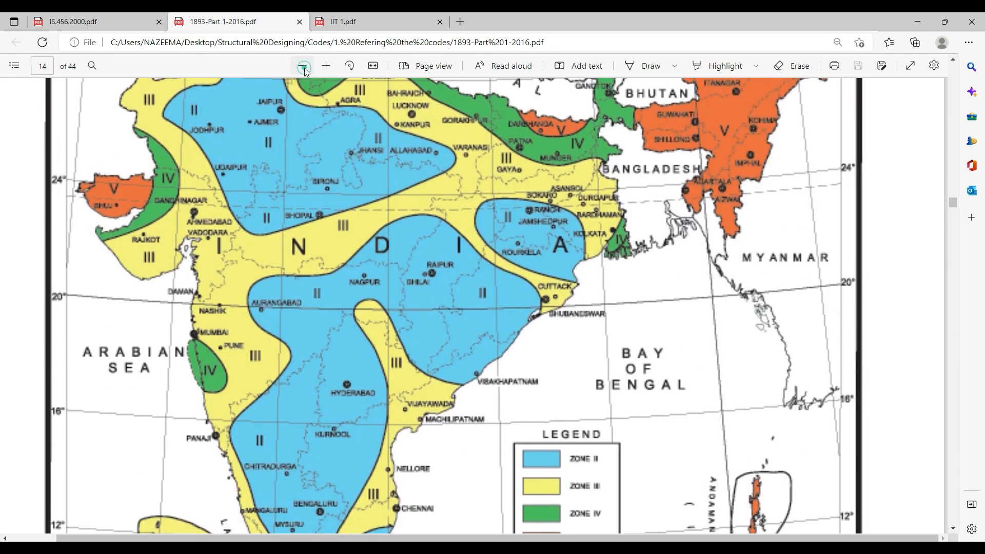
pyautogui.click(303, 65)
pyautogui.scroll(-3, 618, 272)
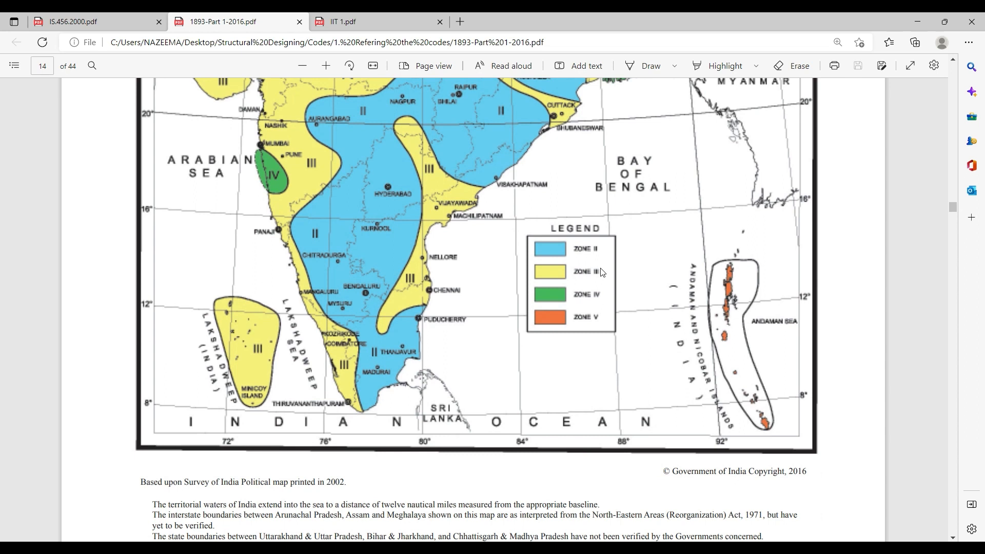
pyautogui.scroll(4, 593, 308)
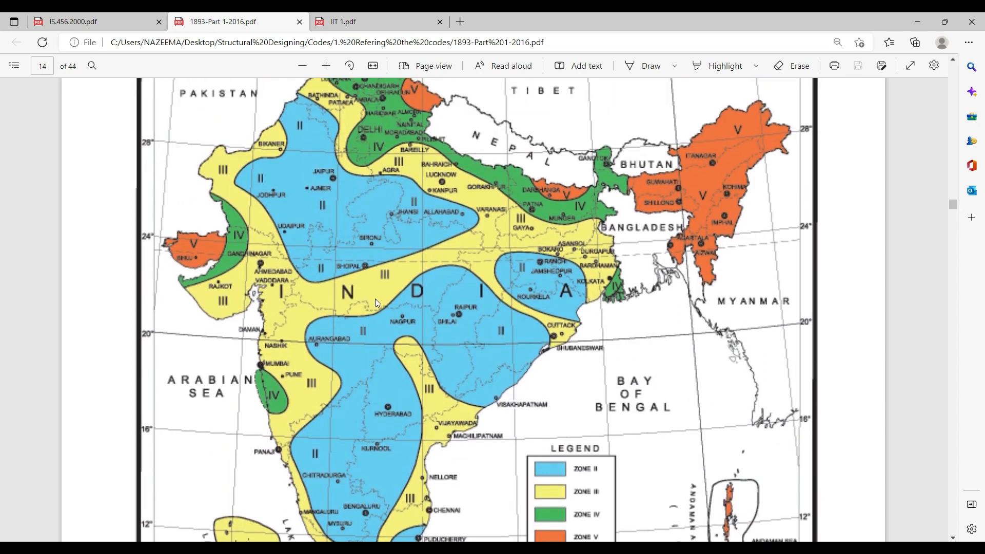
pyautogui.scroll(-1, 326, 265)
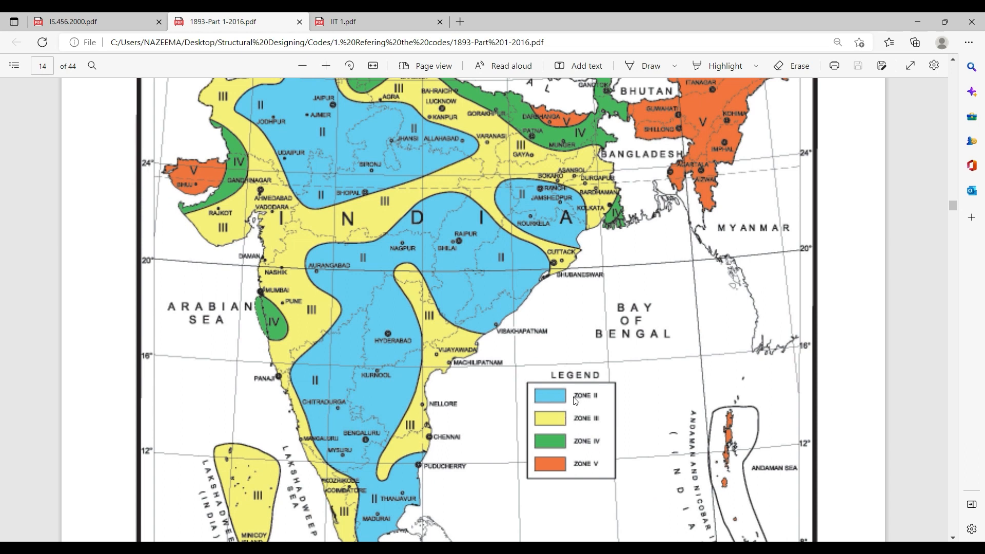
pyautogui.scroll(3, 383, 343)
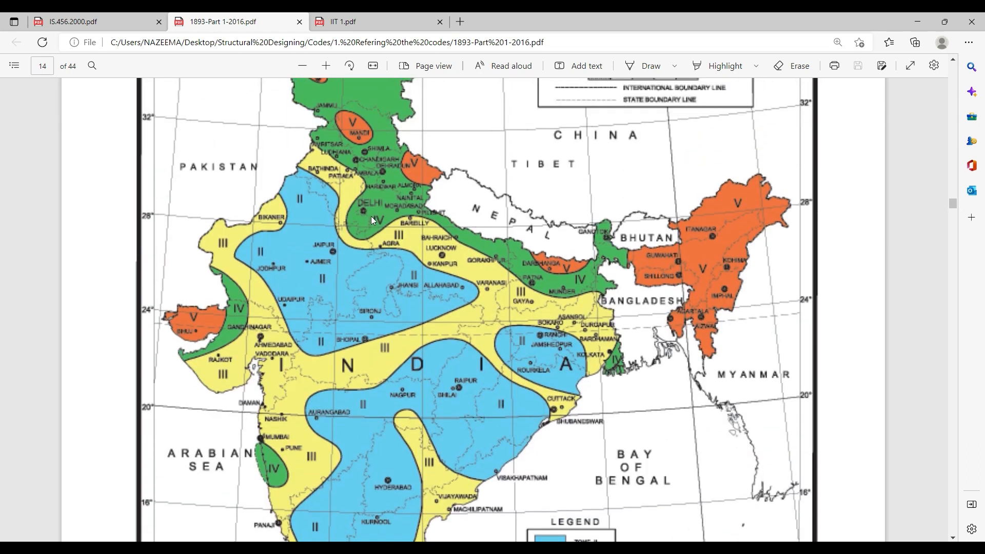
pyautogui.scroll(-3, 402, 169)
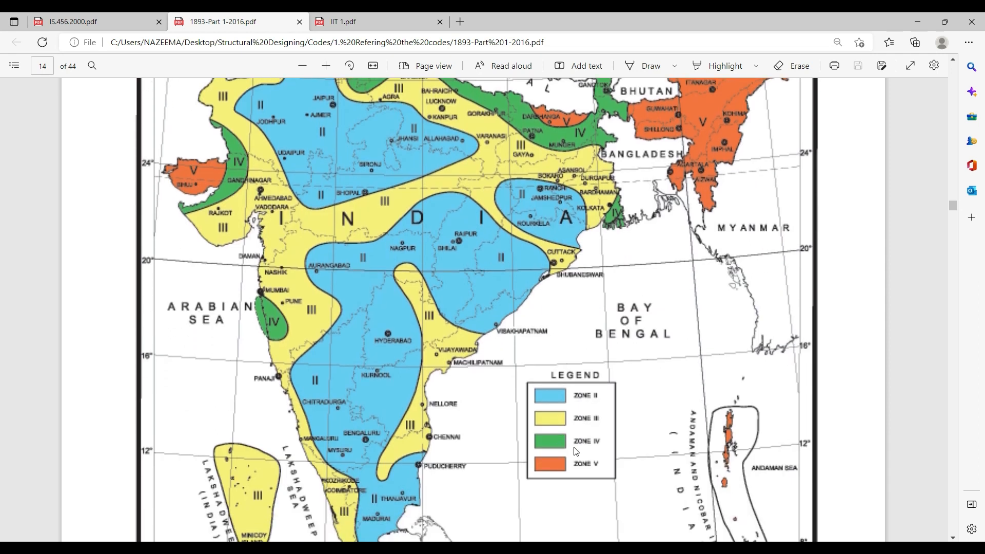
# - Compare the western and southern regions of the seismic zones map with its Zone II to V legend
pyautogui.scroll(3, 347, 266)
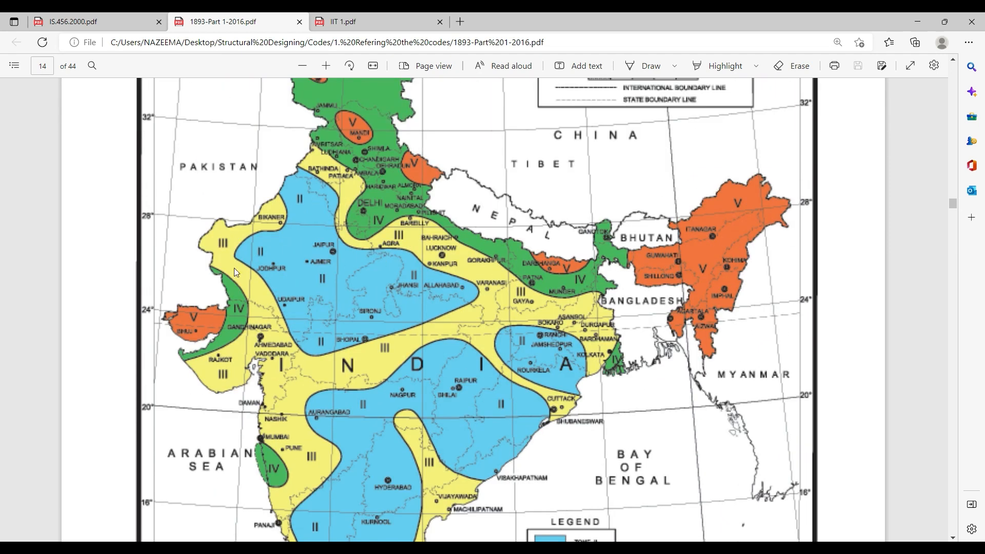
pyautogui.scroll(-3, 435, 402)
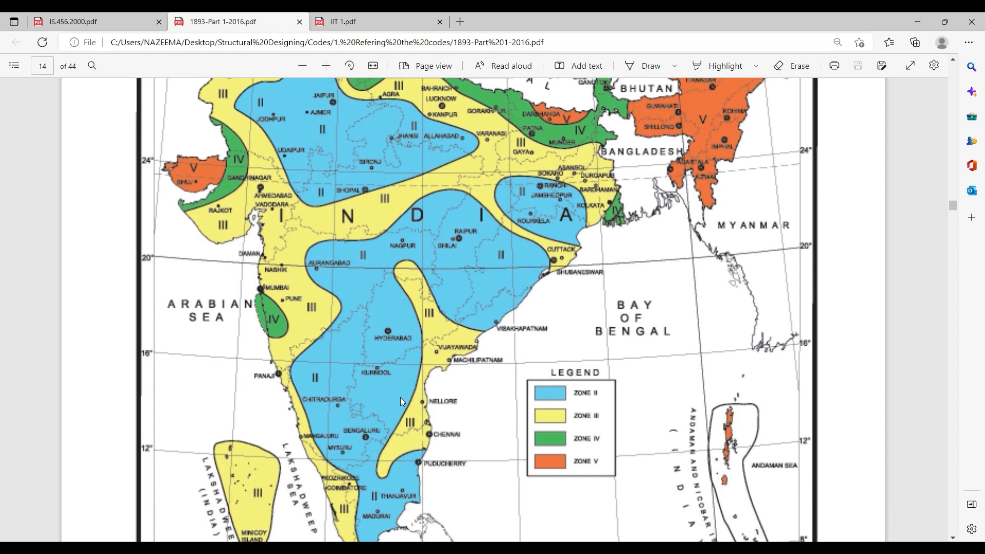
pyautogui.scroll(3, 471, 389)
pyautogui.scroll(-4, 471, 390)
pyautogui.scroll(-6, 472, 390)
pyautogui.scroll(2, 462, 397)
pyautogui.scroll(-2, 462, 397)
# - Find Table 3, Seismic Zone Factor Z, in the IS 1893 PDF and compare its factors for the zones
pyautogui.scroll(8, 452, 408)
pyautogui.scroll(10, 452, 408)
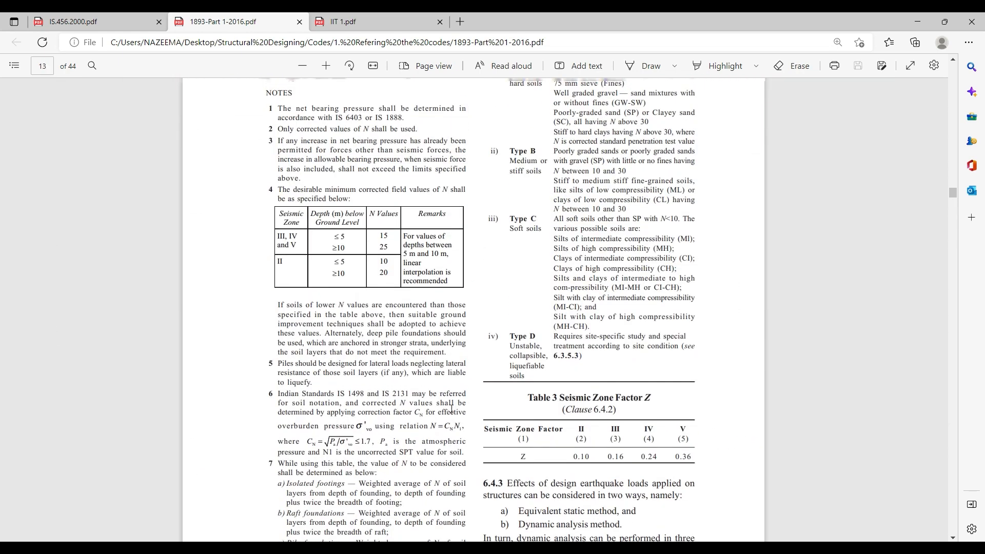
pyautogui.doubleClick(529, 253)
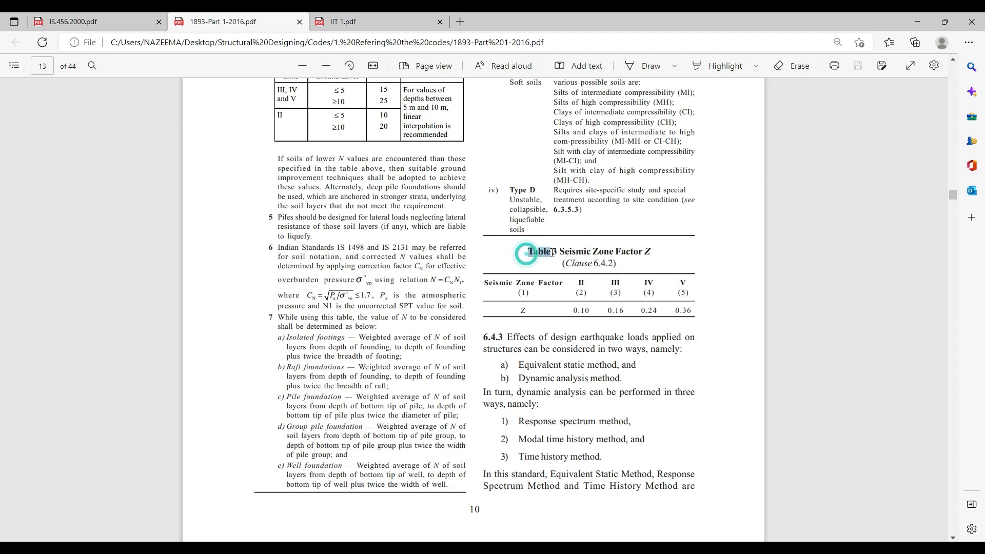
pyautogui.click(577, 291)
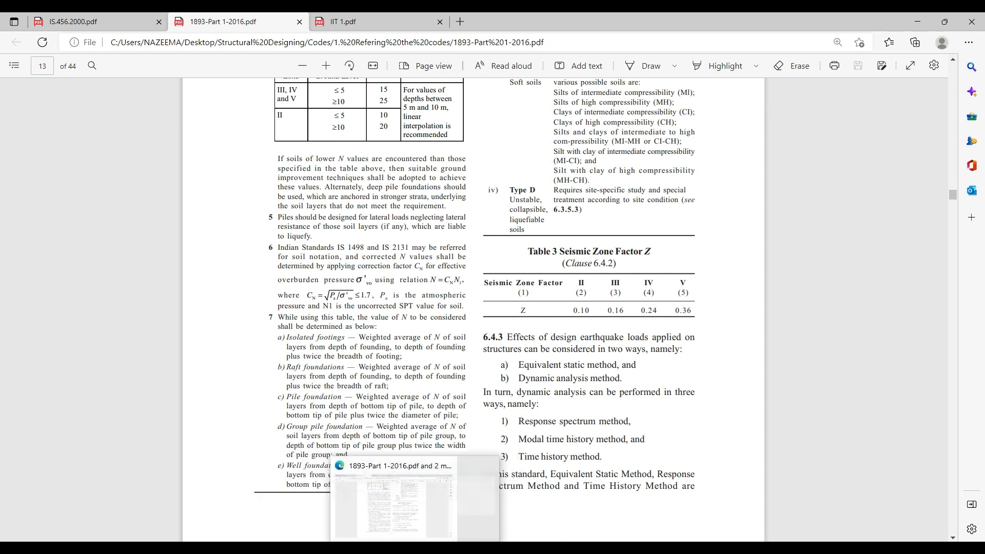
# - Look up the building's location in the design data of IIT 1.pdf
pyautogui.click(421, 548)
pyautogui.click(421, 547)
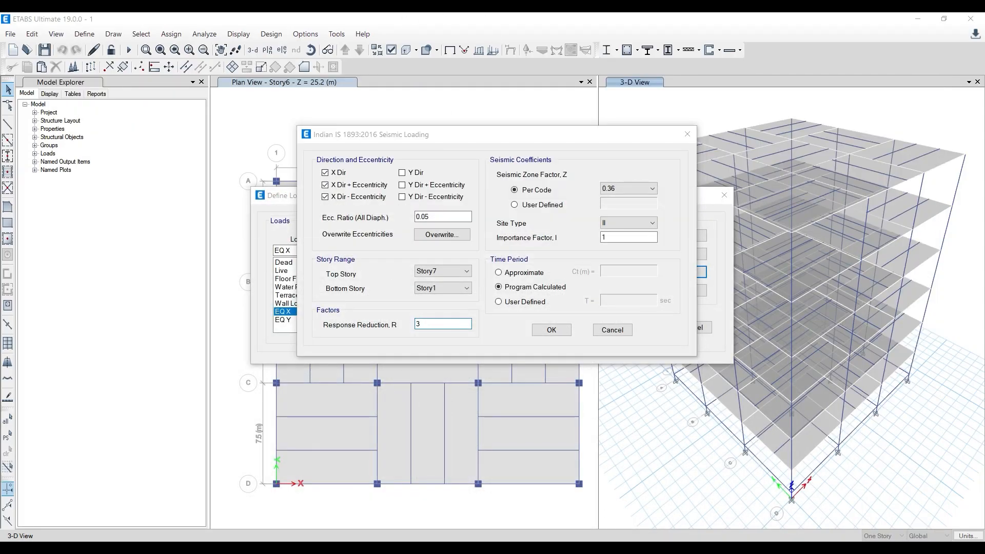
pyautogui.click(392, 18)
pyautogui.scroll(-3, 509, 311)
pyautogui.scroll(6, 510, 311)
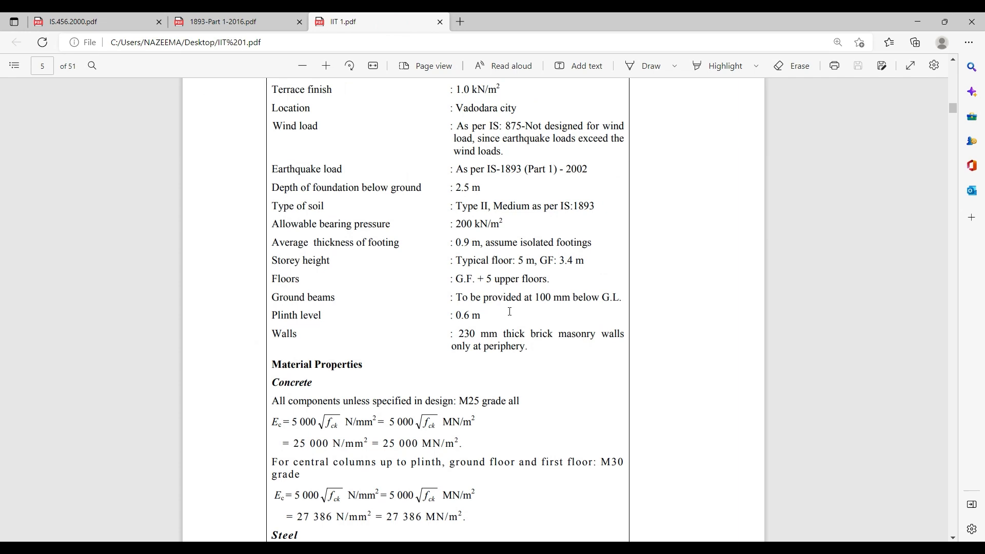
pyautogui.scroll(2, 509, 311)
pyautogui.scroll(-1, 515, 354)
pyautogui.moveTo(453, 329); pyautogui.dragTo(541, 333)
pyautogui.click(516, 357)
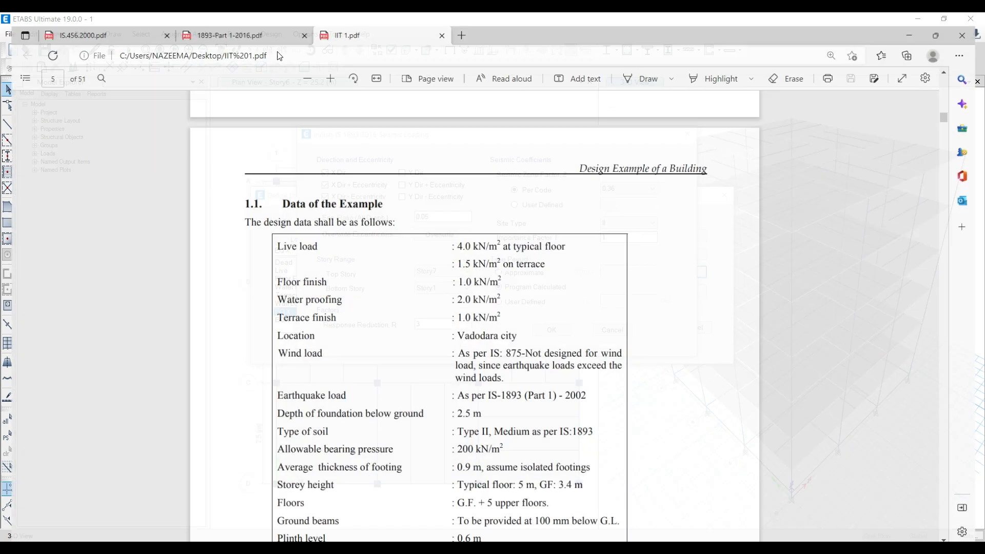
# - Return to 1893-Part 1-2016.pdf, check the seismic zones map and look up Zone V's factor in Table 3
pyautogui.click(223, 21)
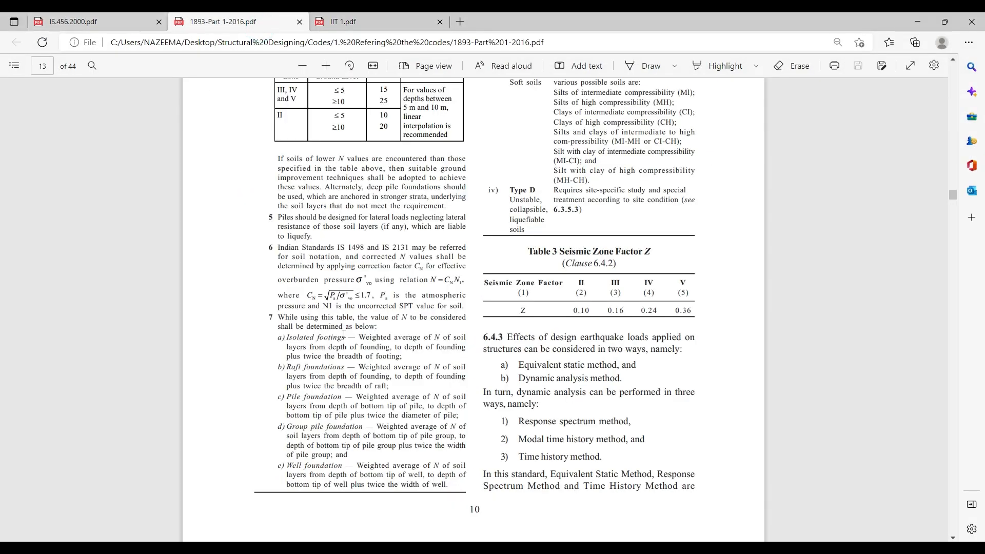
pyautogui.scroll(5, 345, 333)
pyautogui.scroll(-17, 345, 333)
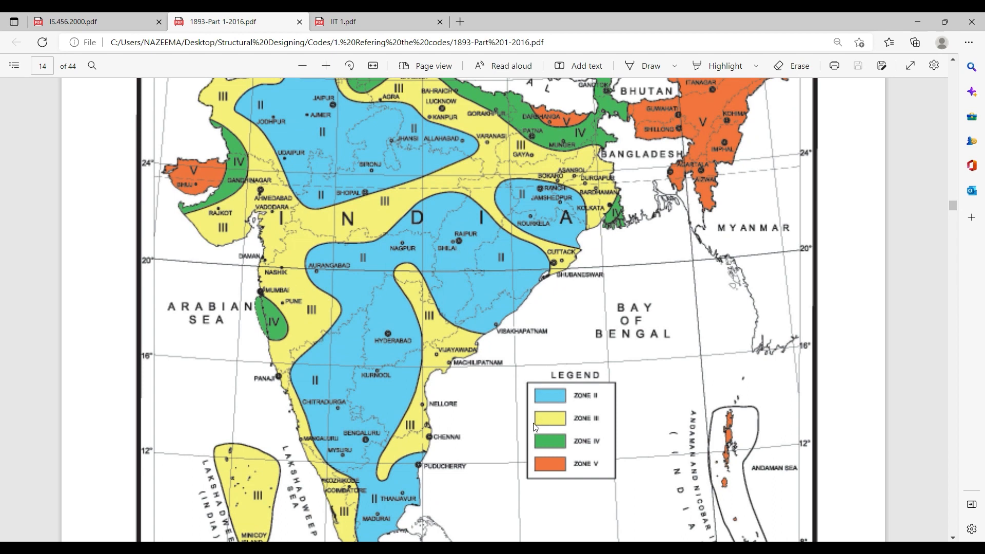
pyautogui.scroll(12, 486, 341)
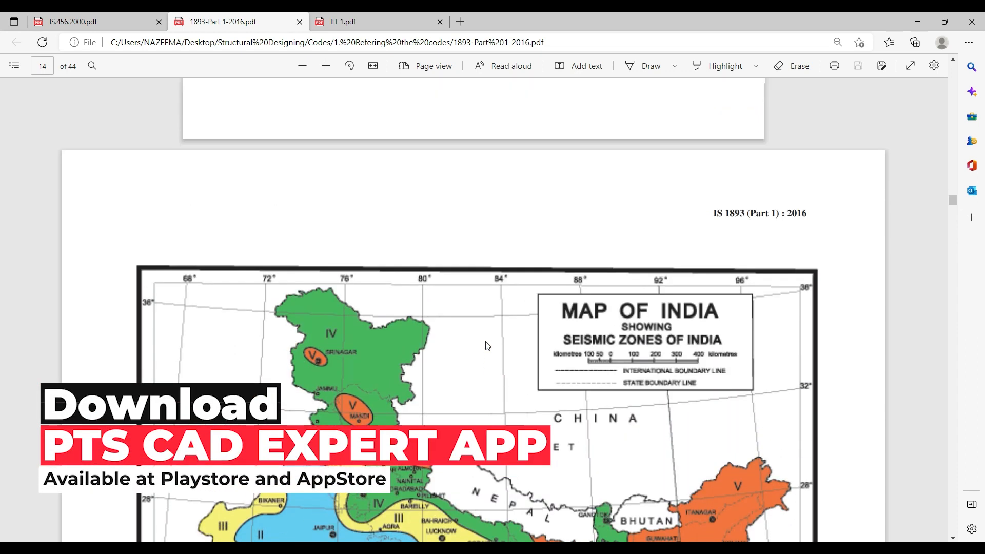
pyautogui.scroll(3, 487, 346)
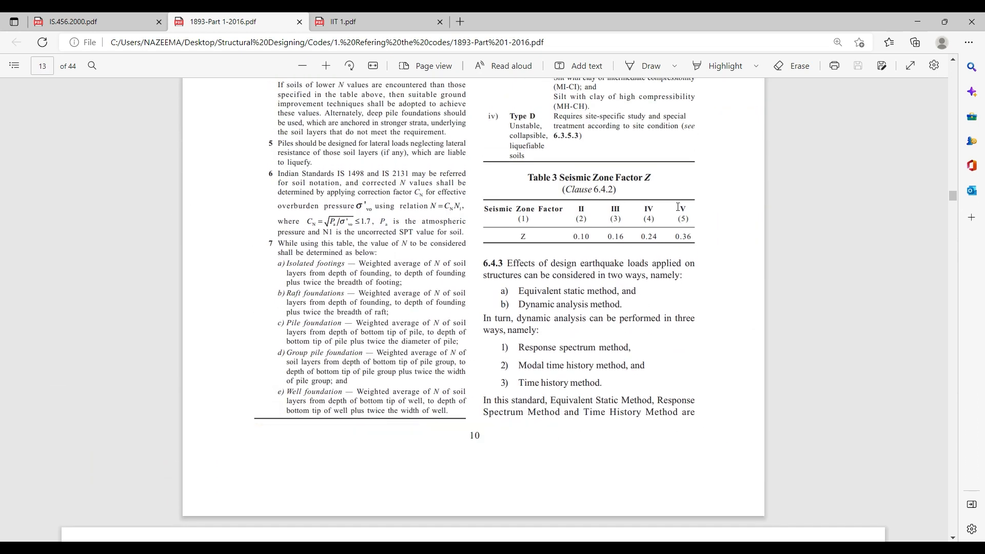
pyautogui.moveTo(677, 207); pyautogui.dragTo(690, 216)
pyautogui.click(671, 229)
# - In ETABS, set EQ X's seismic zone factor Z to the Per Code value 0.36
pyautogui.click(443, 548)
pyautogui.click(652, 188)
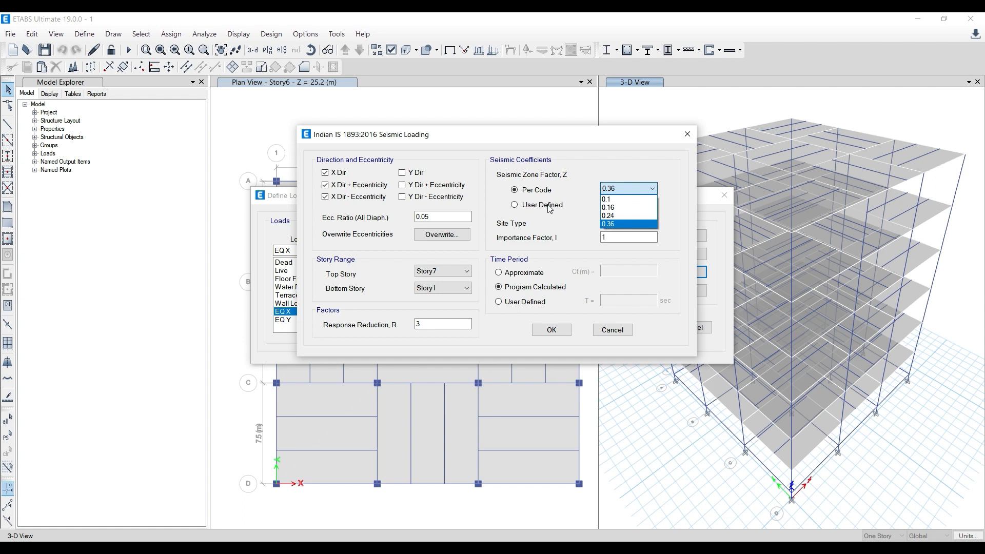
pyautogui.click(568, 217)
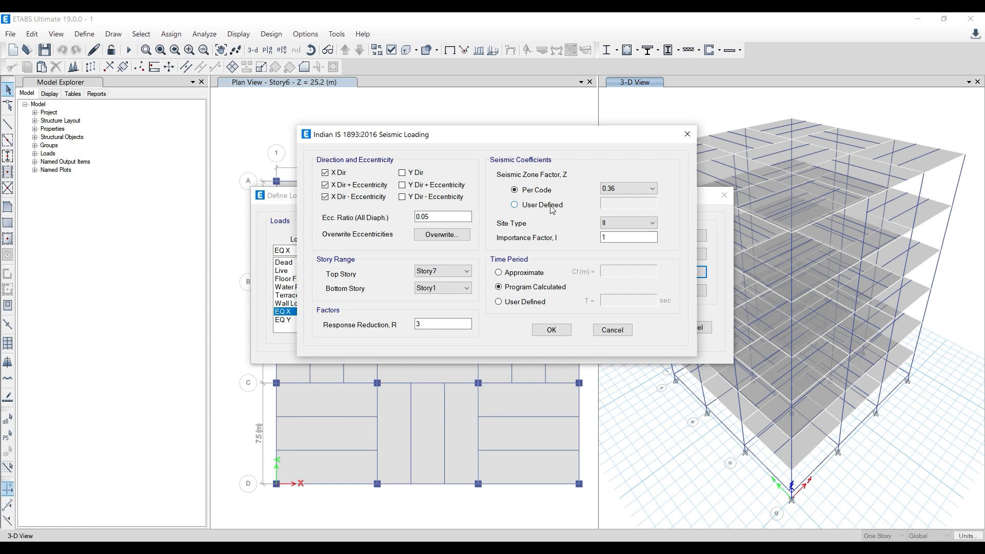
pyautogui.click(553, 208)
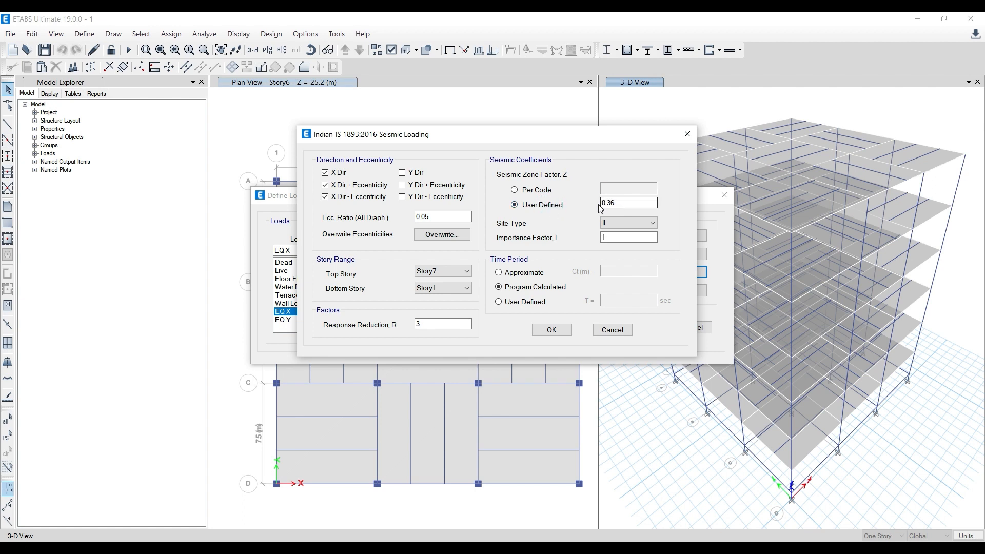
pyautogui.click(628, 205)
pyautogui.click(534, 189)
pyautogui.click(623, 190)
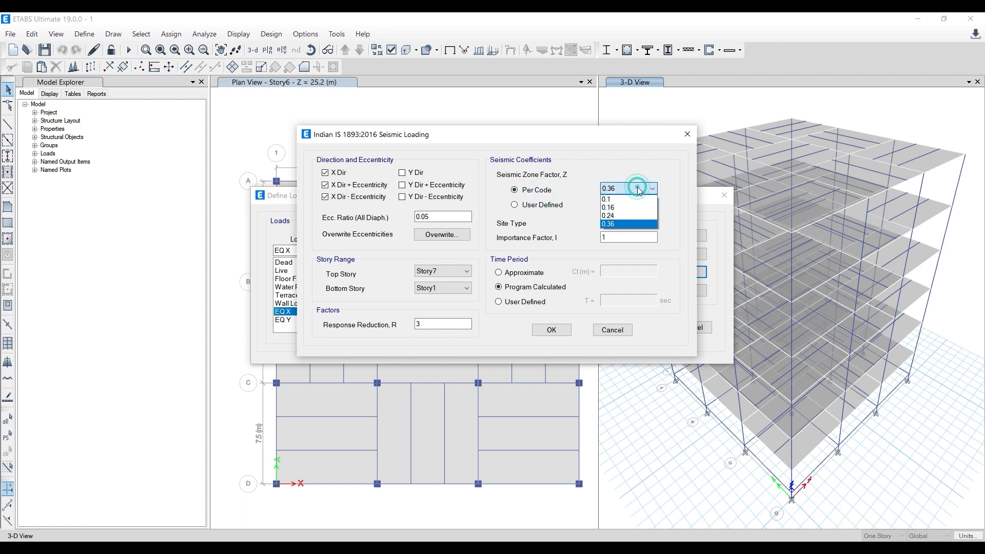
pyautogui.click(618, 224)
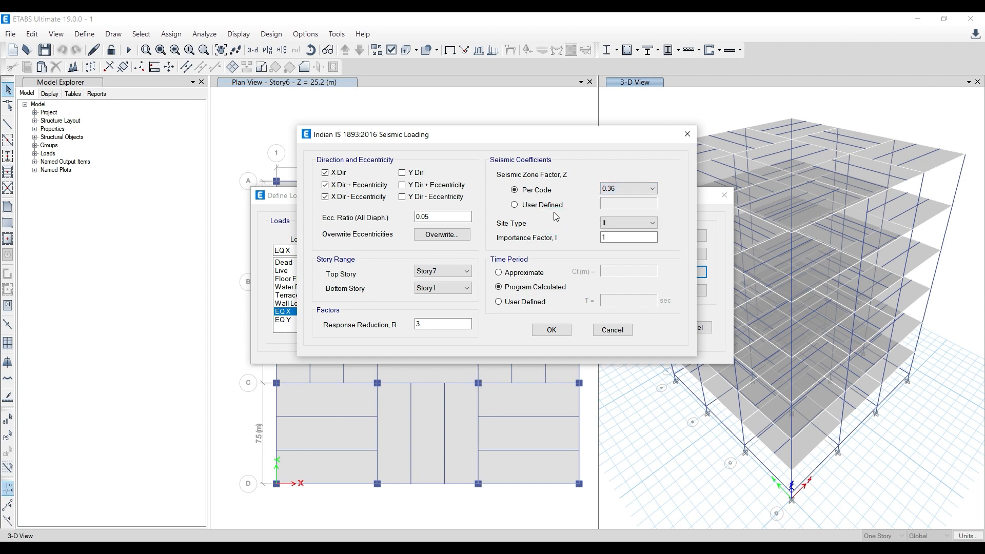
# - Try the User Defined option for EQ X's zone factor Z and switch back to Per Code
pyautogui.click(555, 207)
pyautogui.click(628, 202)
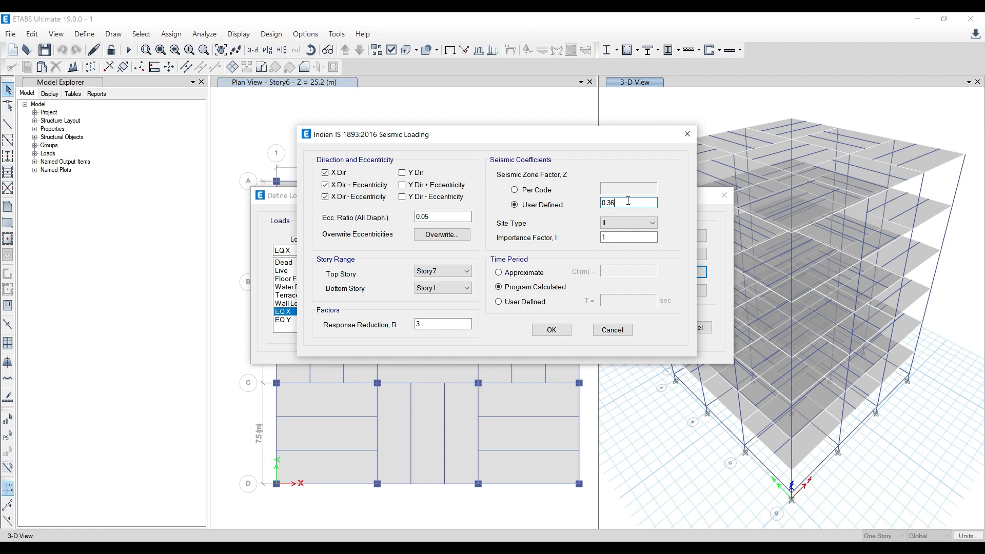
pyautogui.click(534, 191)
pyautogui.click(650, 189)
pyautogui.click(568, 180)
pyautogui.click(618, 189)
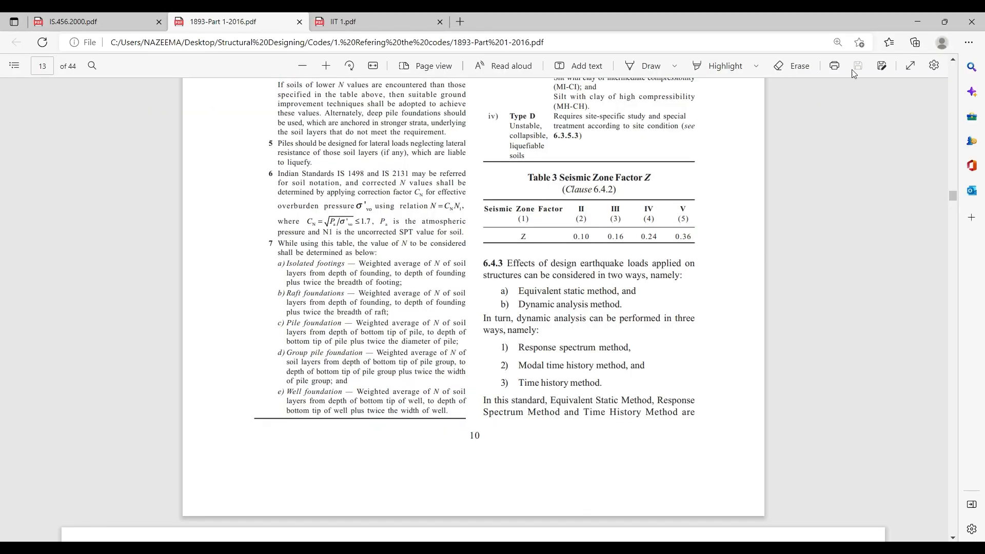
# - Check the ETABS zone factor against the seismic zones map in the IS 1893 PDF
pyautogui.click(918, 21)
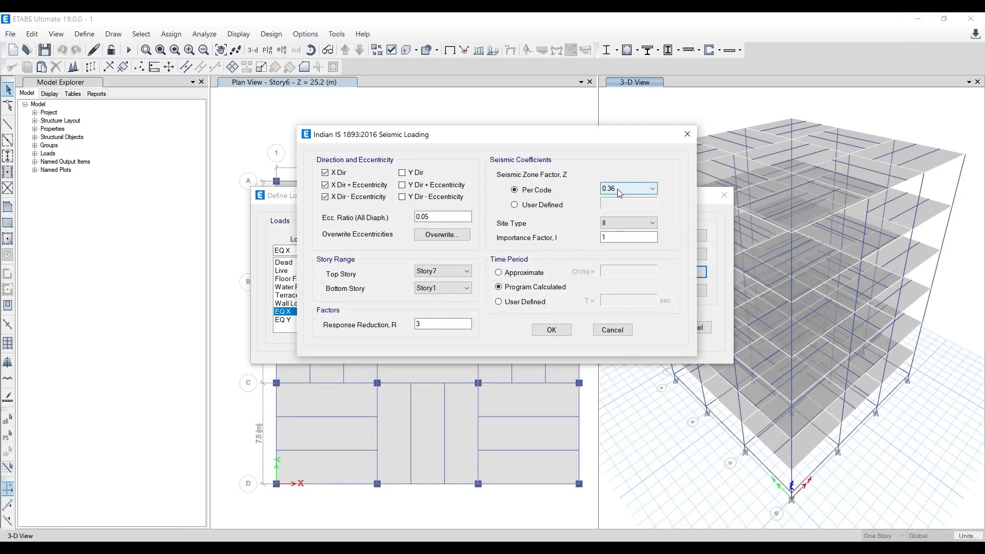
pyautogui.click(424, 547)
pyautogui.scroll(-10, 437, 445)
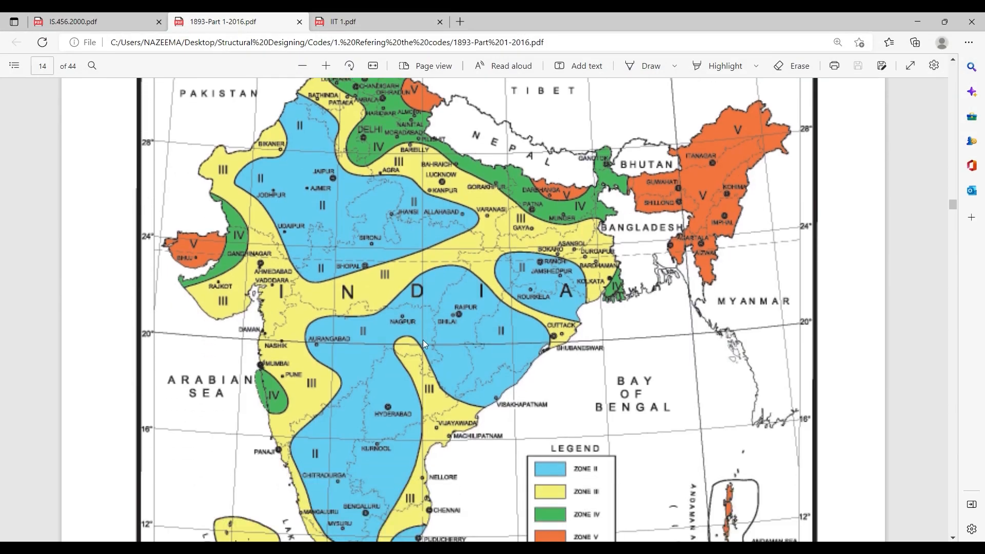
pyautogui.scroll(-3, 423, 340)
pyautogui.scroll(1, 493, 369)
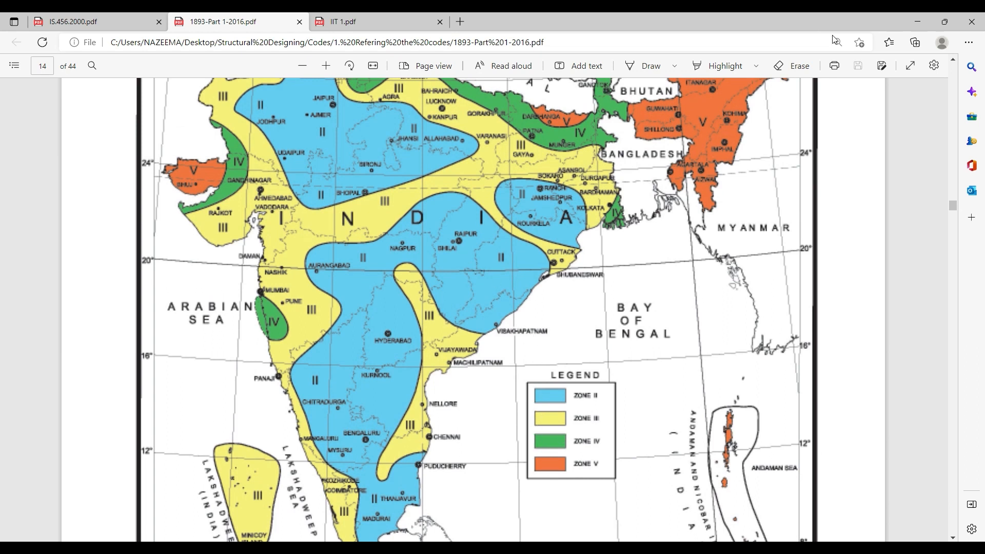
pyautogui.click(918, 22)
# - Look up the type of soil in IIT 1.pdf's design data and highlight its type designation
pyautogui.scroll(5, 633, 306)
pyautogui.click(425, 17)
pyautogui.scroll(-5, 451, 180)
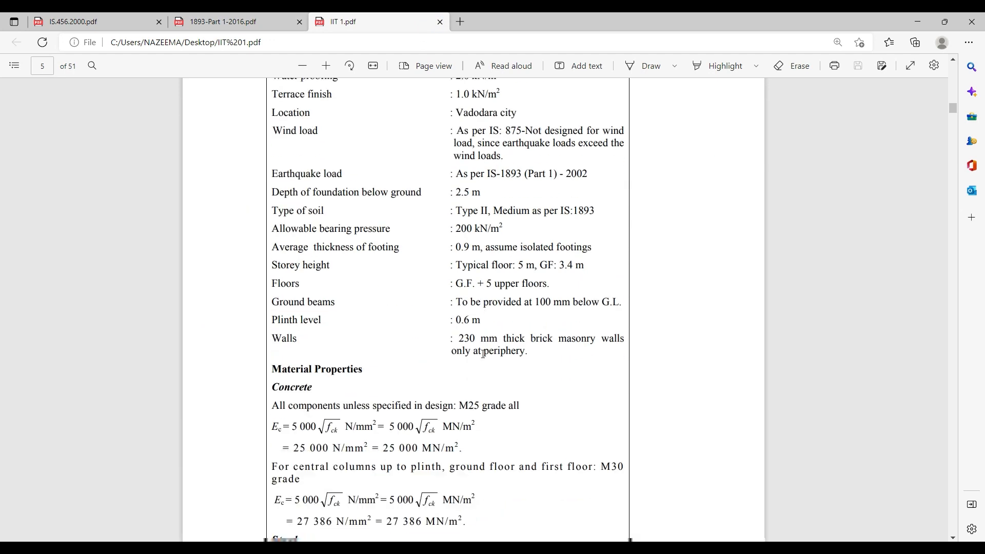
pyautogui.click(456, 204)
pyautogui.moveTo(465, 205); pyautogui.dragTo(491, 209)
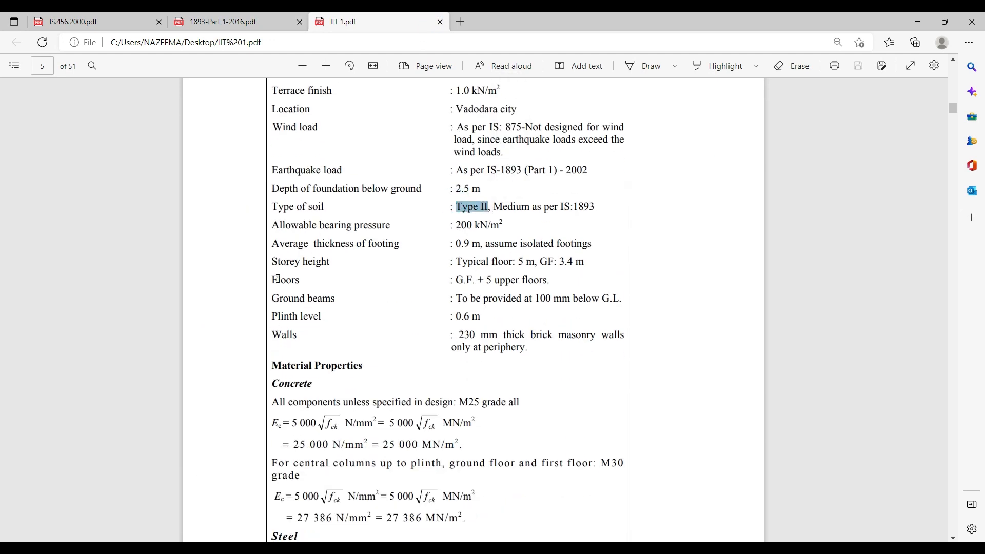
# - Find Fig. 2 in 1893-Part 1-2016.pdf and examine its soil-type spectra for the equivalent static and response spectrum methods
pyautogui.click(254, 18)
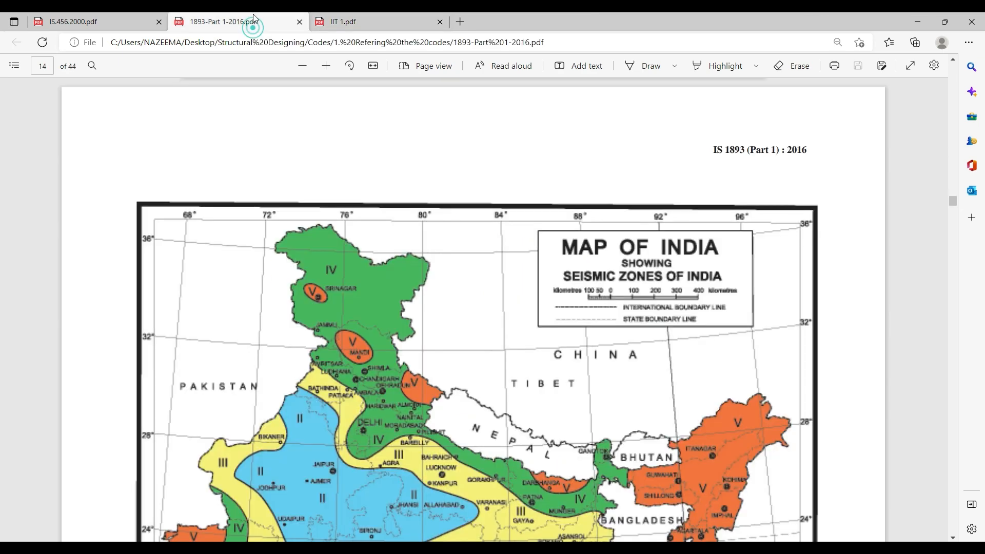
pyautogui.scroll(-8, 384, 303)
pyautogui.scroll(-15, 388, 311)
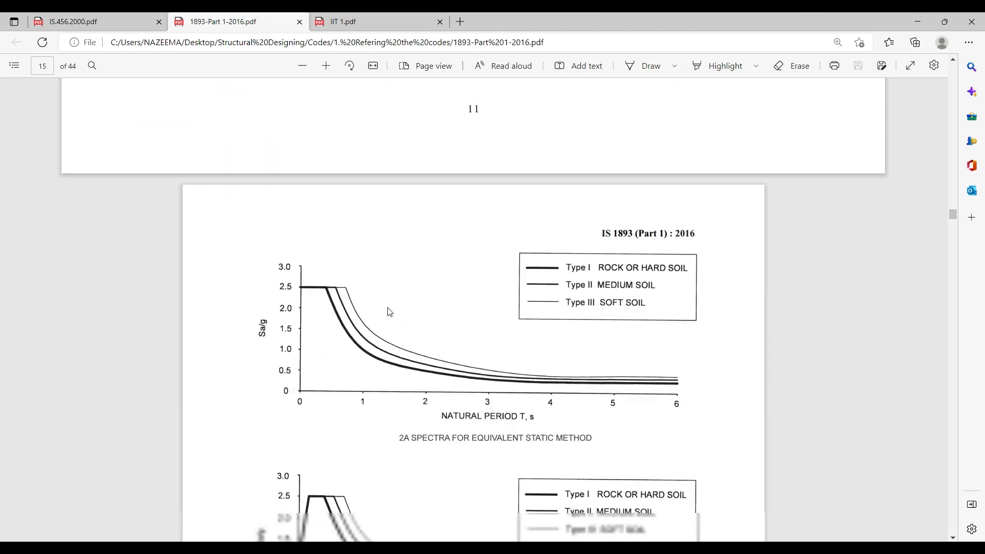
pyautogui.scroll(-3, 388, 312)
pyautogui.scroll(11, 379, 316)
pyautogui.scroll(2, 375, 318)
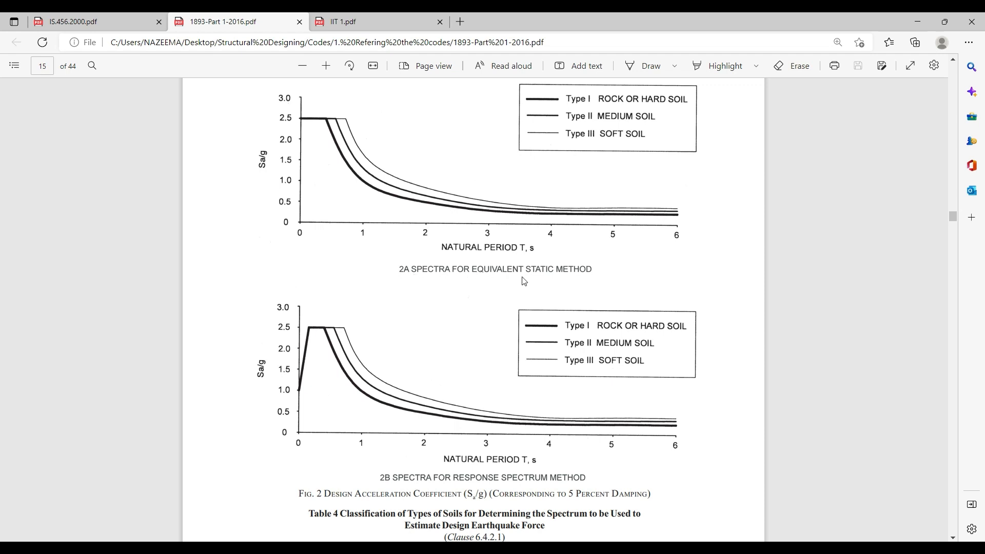
pyautogui.scroll(-2, 500, 287)
pyautogui.scroll(5, 464, 410)
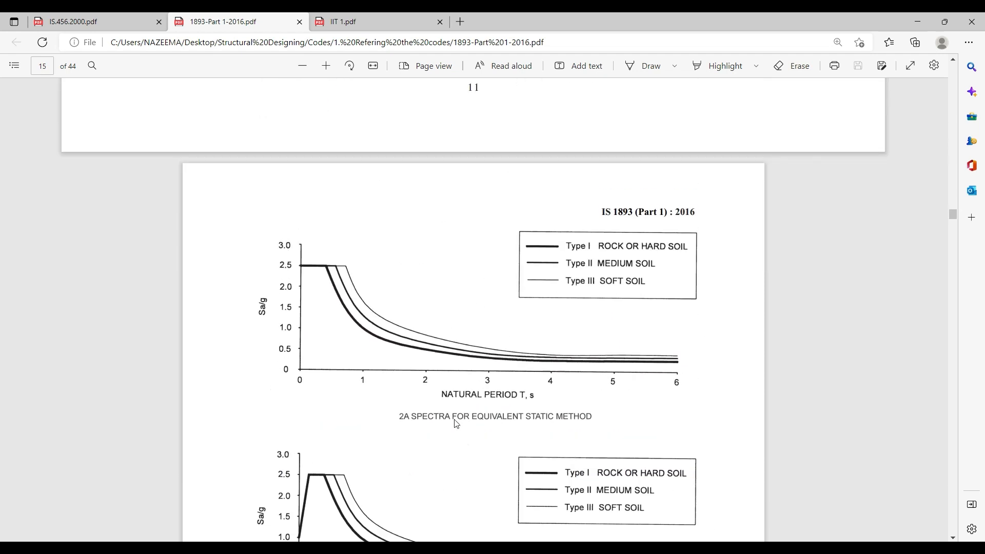
pyautogui.scroll(-5, 477, 421)
pyautogui.scroll(4, 484, 390)
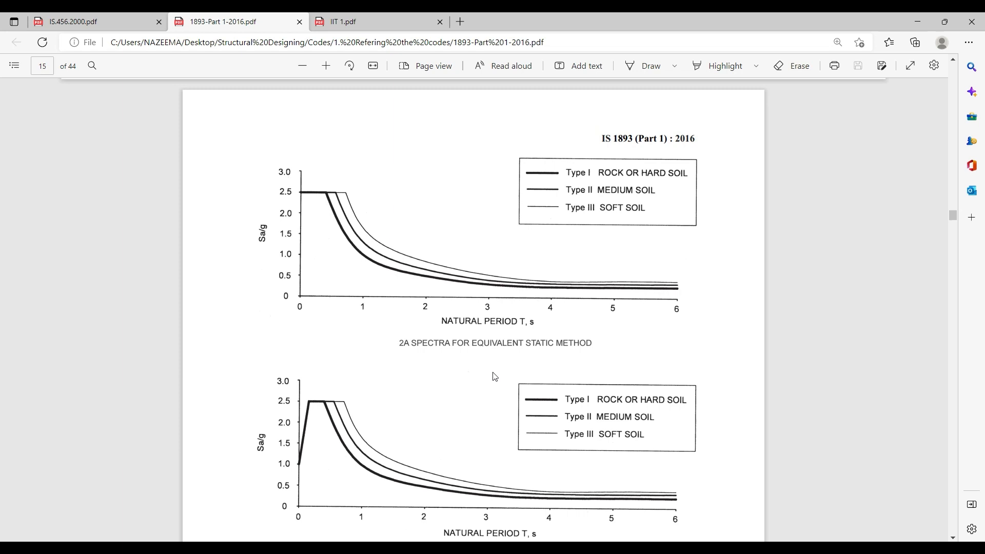